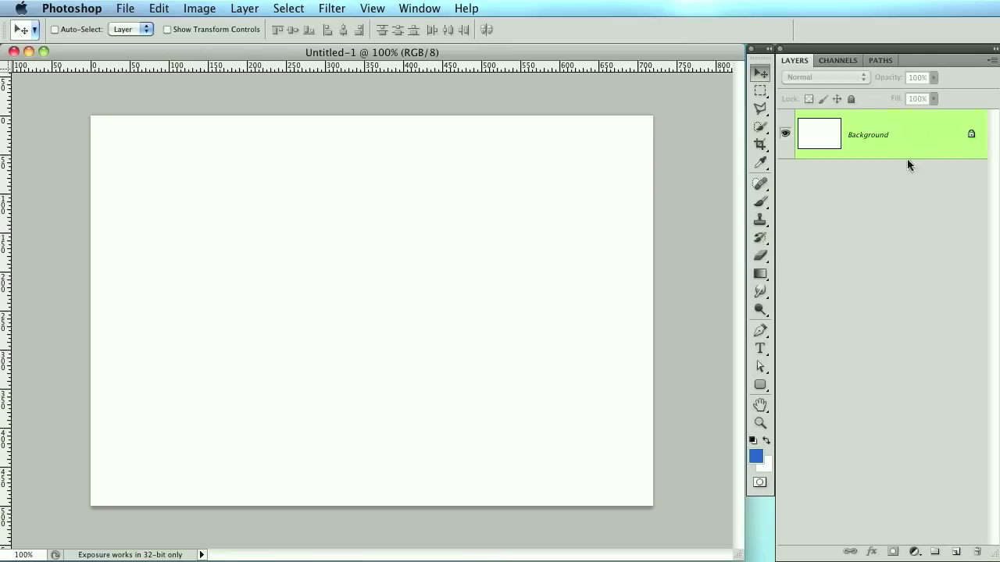
Fill the Background layer with a dark grey foreground colour
click(760, 454)
drag(617, 257, 578, 243)
click(972, 76)
key(alt+BackSpace)
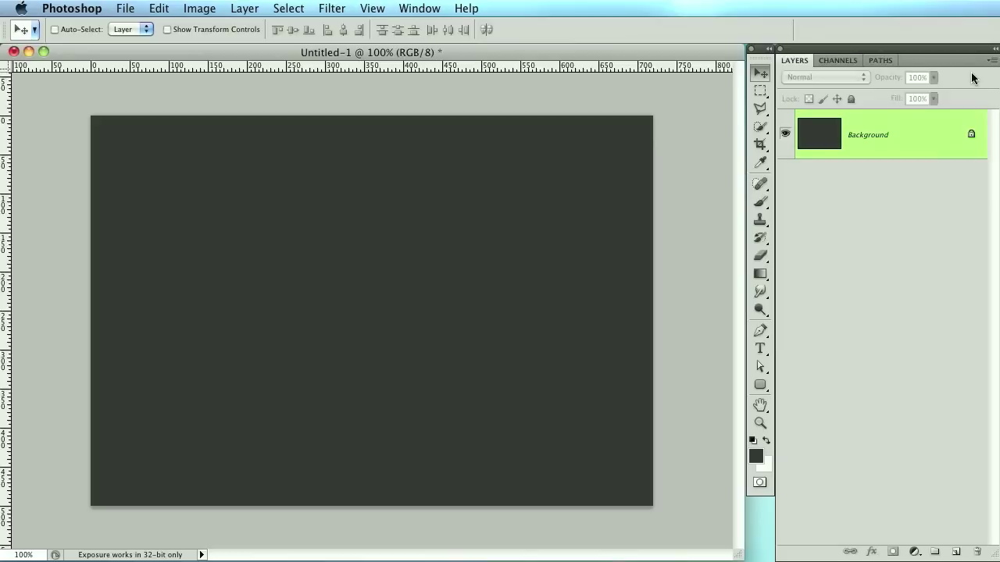
Add a new layer and draw a rectangle shape about 230 by 175 px in the left half of the canvas
click(956, 552)
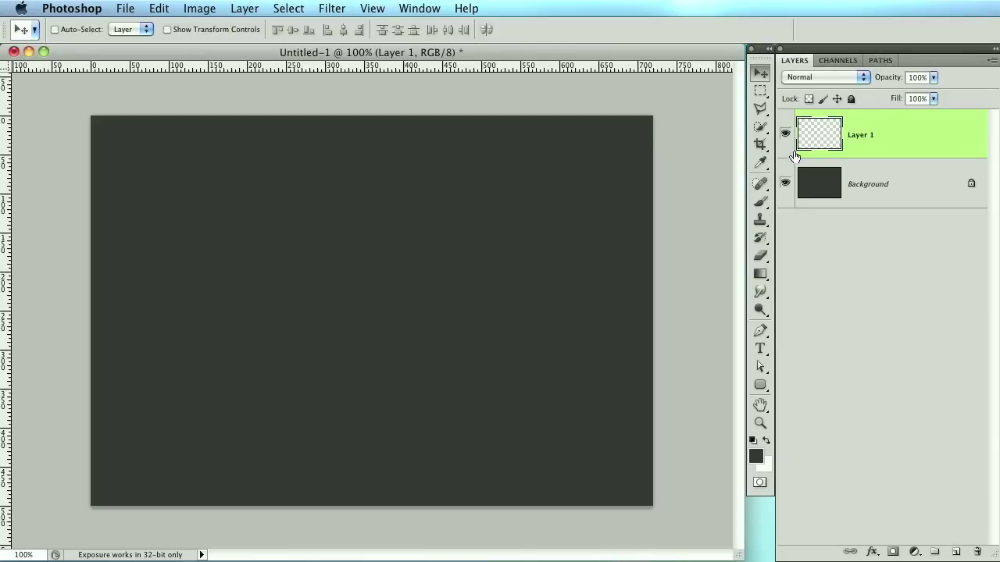
click(759, 384)
drag(759, 384, 813, 384)
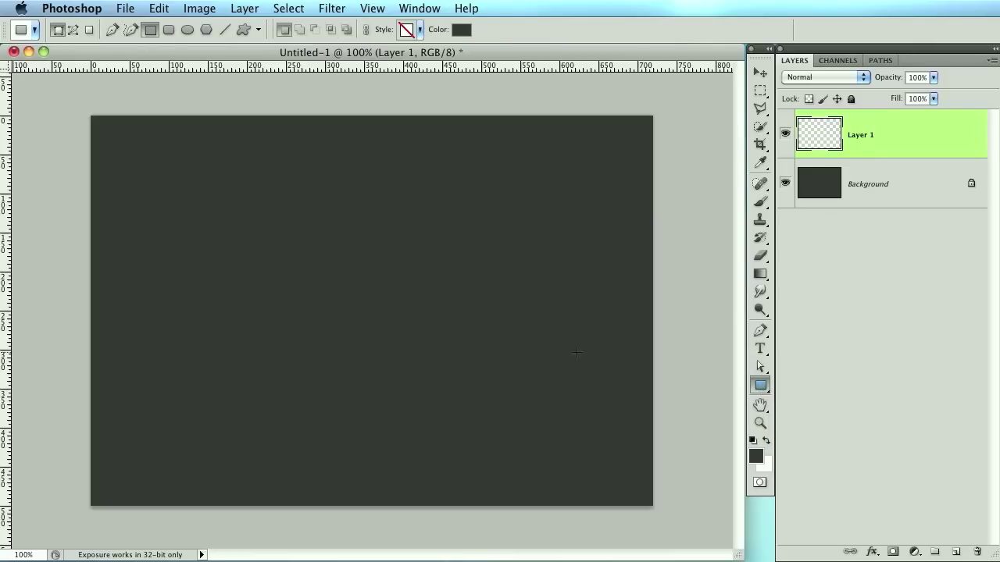
drag(162, 211, 344, 347)
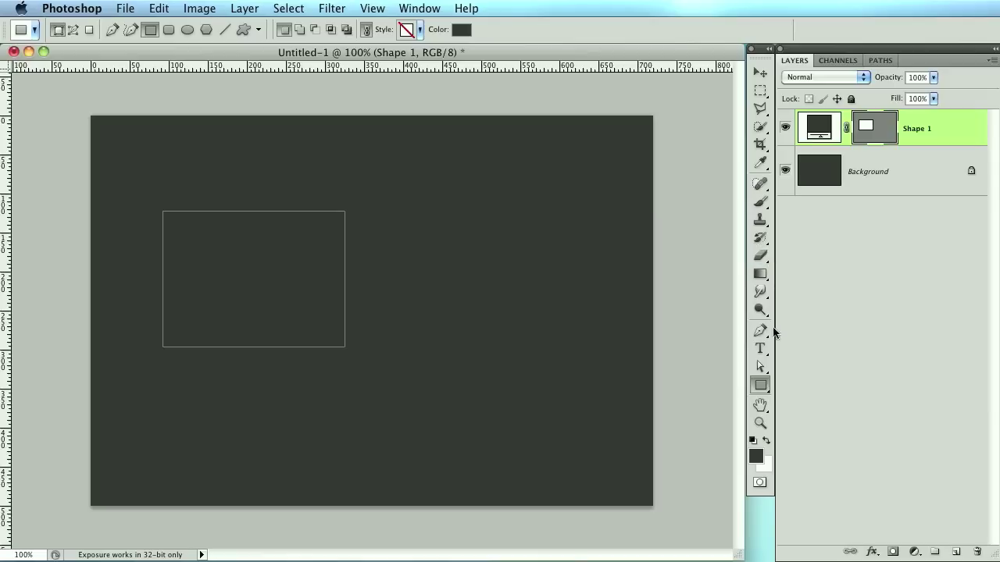
Change the rectangle shape's fill to a medium blue
click(759, 367)
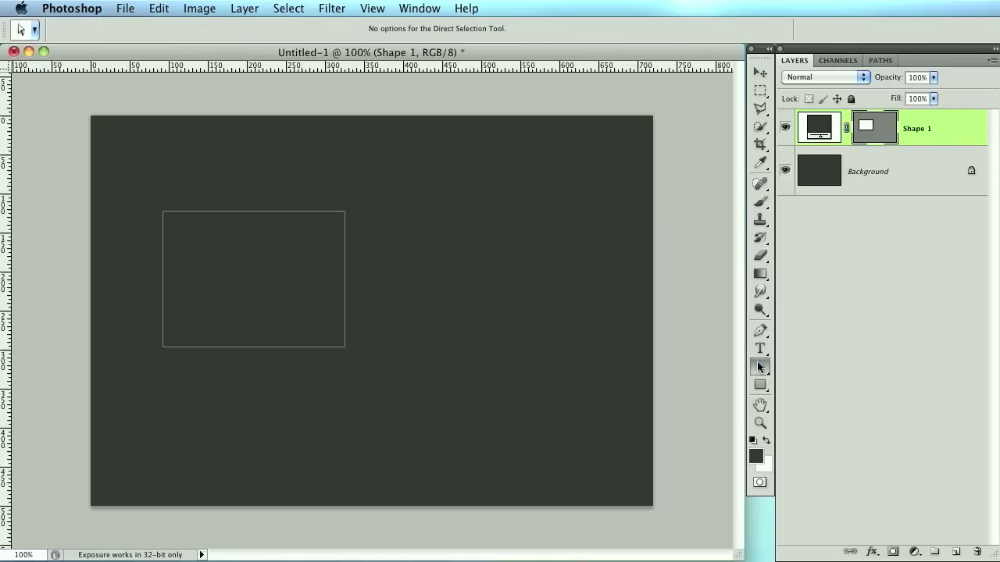
double_click(817, 128)
mouse_move(832, 166)
mouse_down()
mouse_move(832, 176)
mouse_move(830, 165)
mouse_up()
click(746, 83)
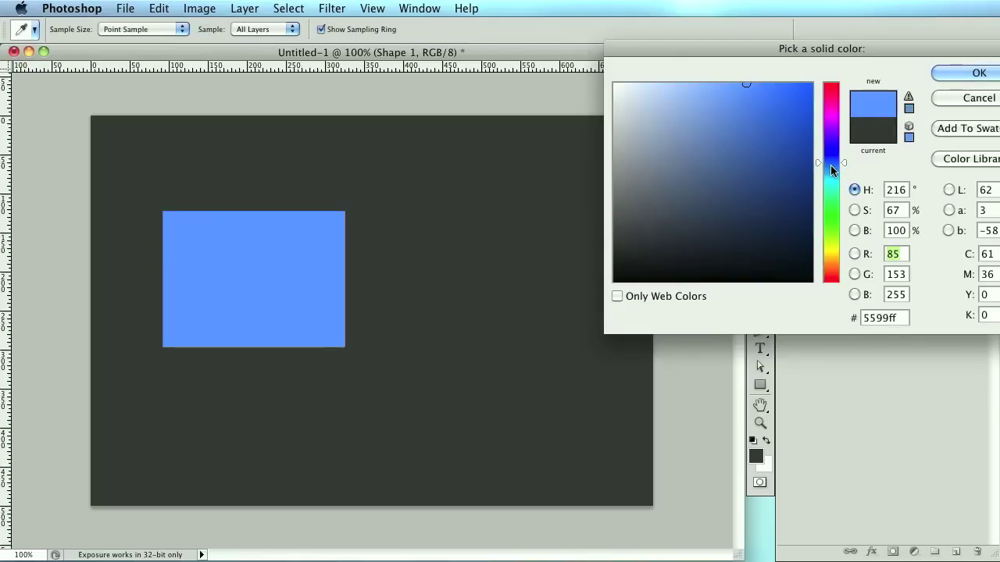
click(782, 120)
mouse_move(833, 167)
mouse_down()
mouse_move(824, 175)
mouse_move(829, 165)
mouse_up()
click(978, 72)
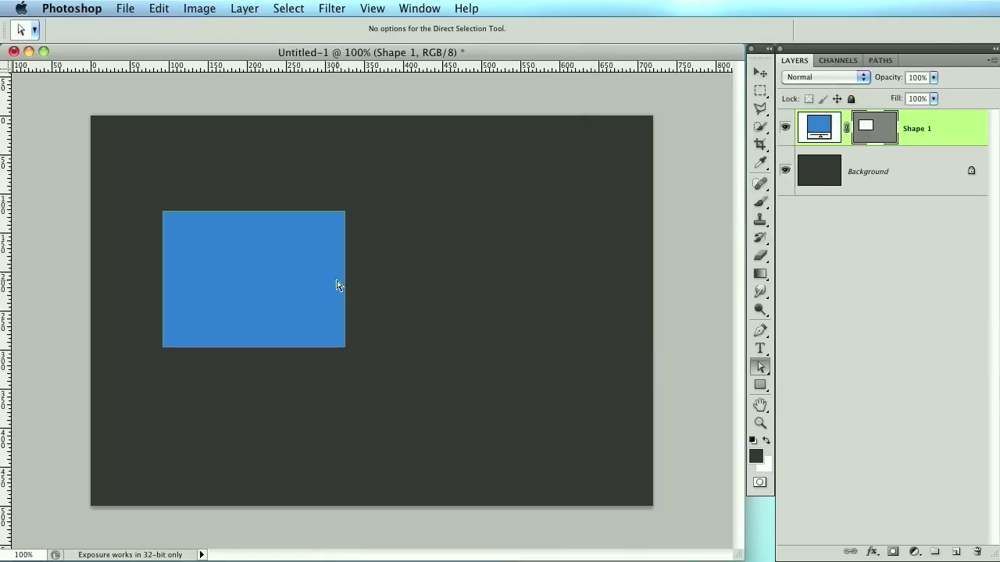
Taper the rectangle's right side by moving its lower-right corner point up about 30 px and its upper-right corner point down about 60 px
click(344, 349)
drag(407, 397, 296, 307)
key(shift+Up)
key(shift+Up)
key(shift+Up)
drag(391, 189, 296, 250)
key(shift+Down)
key(shift+Down)
key(shift+Down)
key(shift+Down)
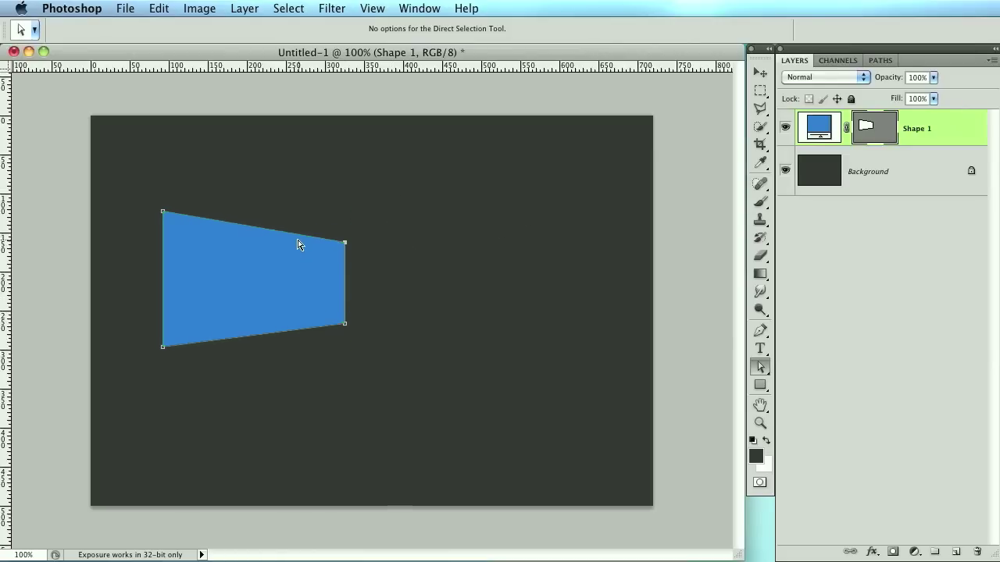
key(shift+Down)
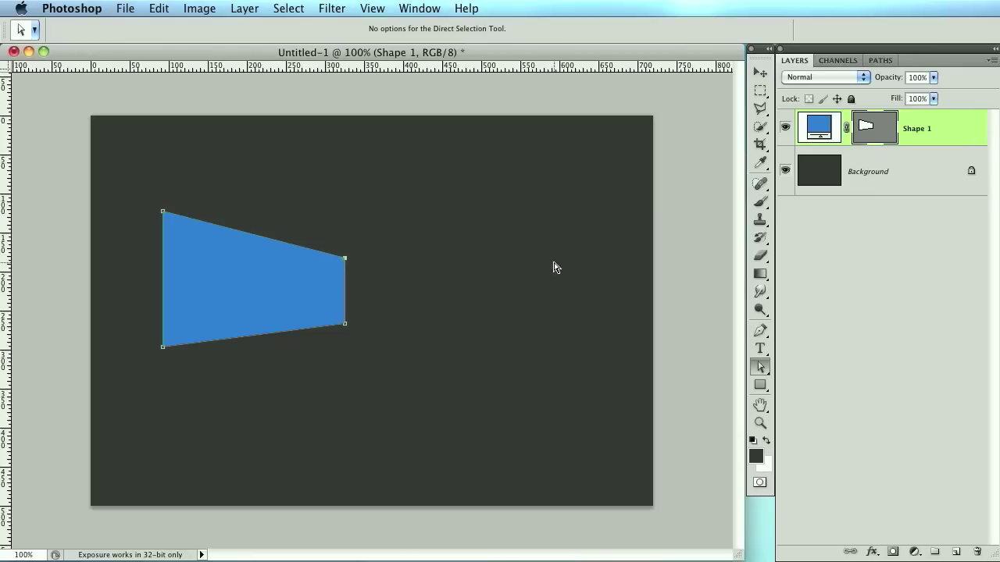
Add anchor points to the blue shape: one mid-way on the upper edge, one on the lower edge and two on the left edge
click(760, 348)
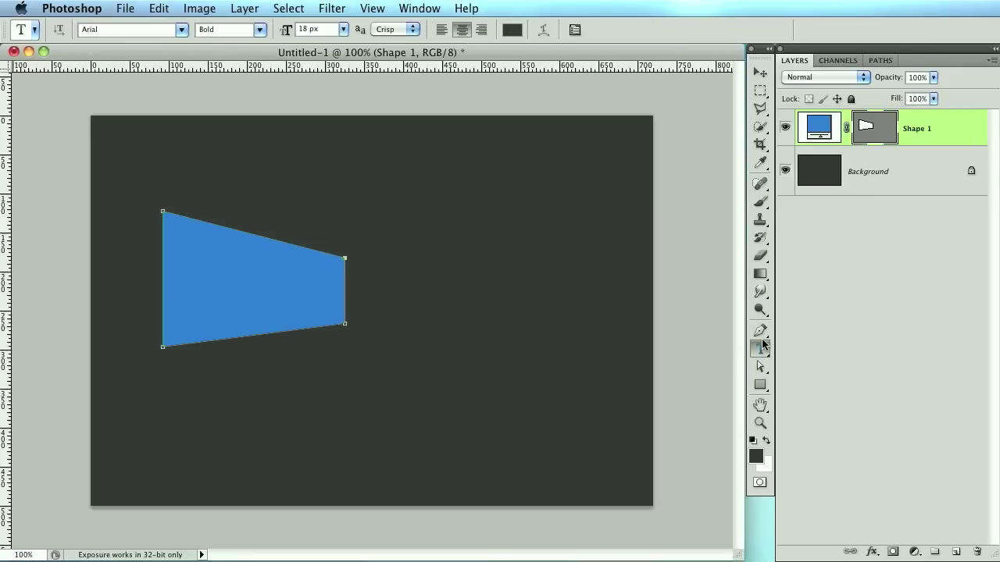
click(761, 331)
click(761, 331)
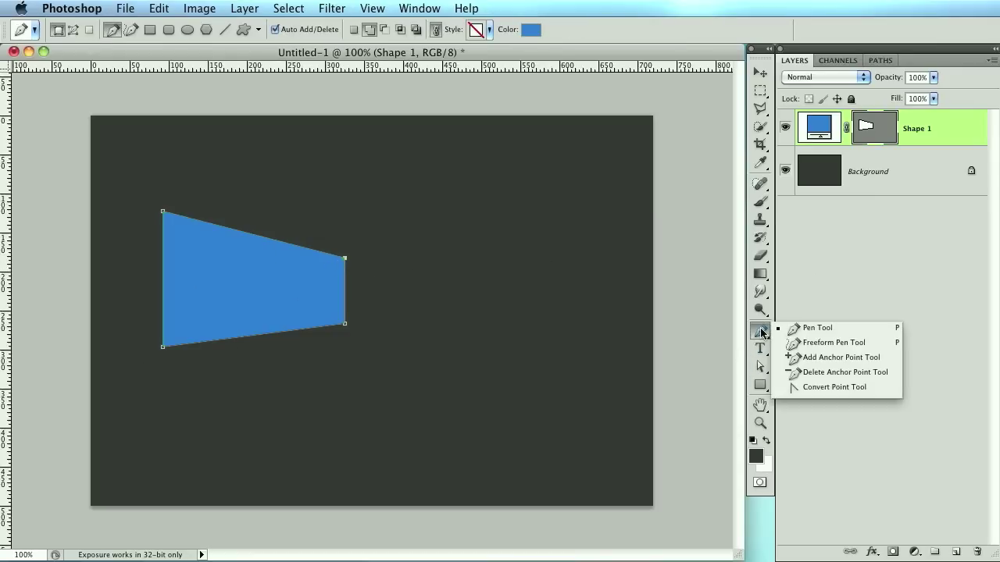
click(818, 358)
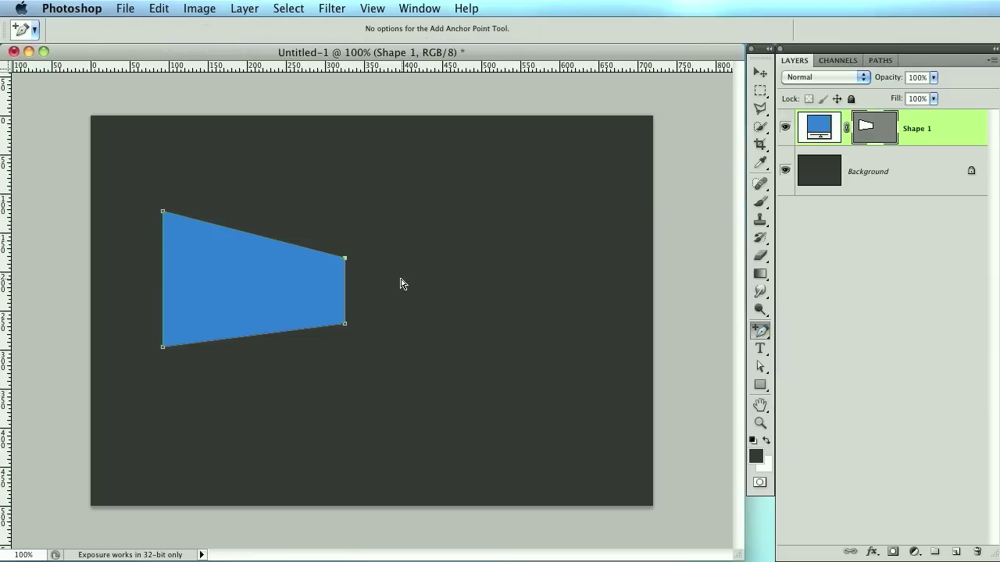
click(266, 242)
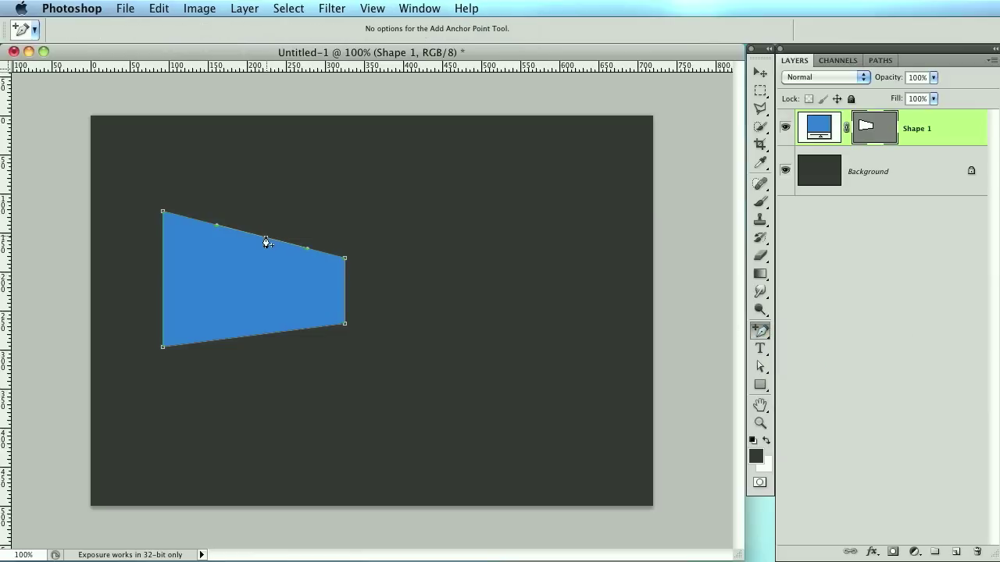
click(250, 336)
click(163, 325)
Bend the blue shape's upper and lower edges into curves by pulling their middle anchor points outward with the Direct Selection tool
click(751, 367)
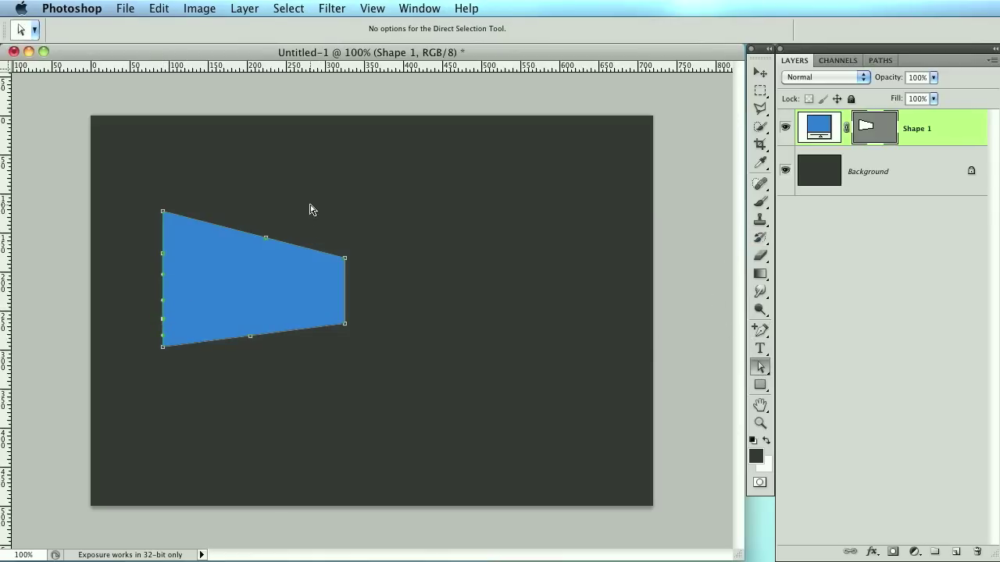
drag(267, 237, 308, 230)
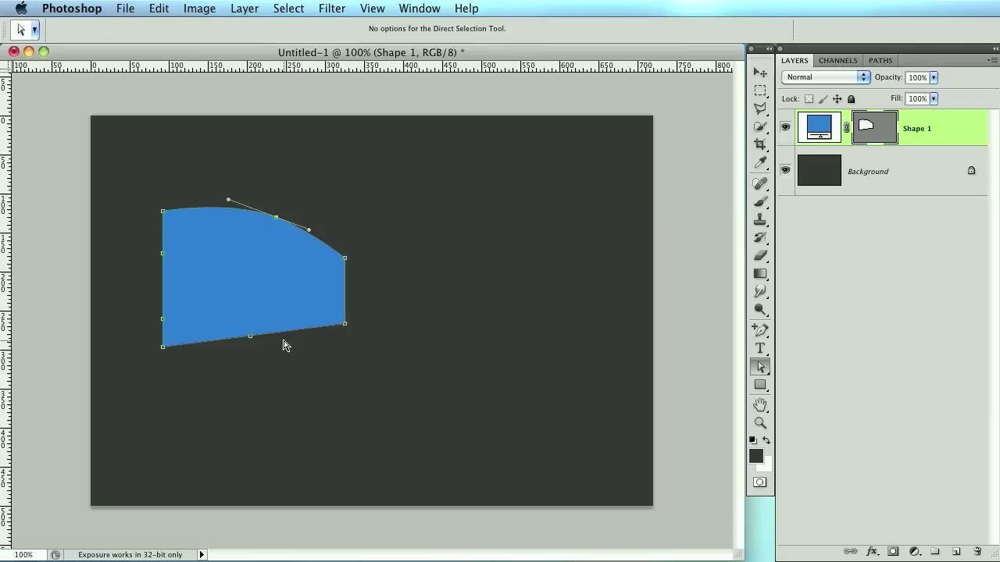
click(252, 341)
drag(251, 341, 282, 343)
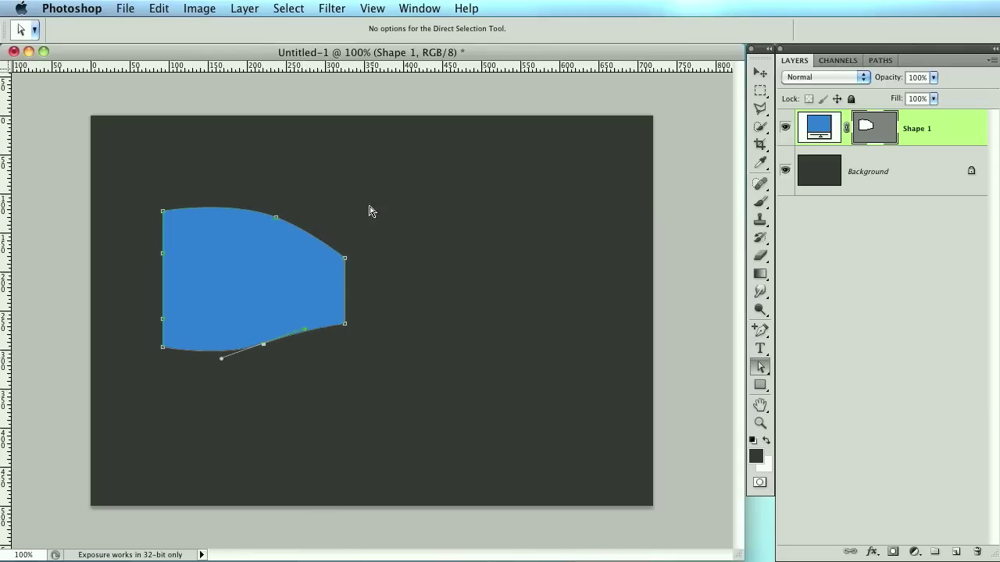
Shape the blue shape's left edge into a soft wavy curve using its two added anchor points, and deselect the path
click(178, 274)
drag(163, 258, 151, 247)
drag(162, 319, 162, 305)
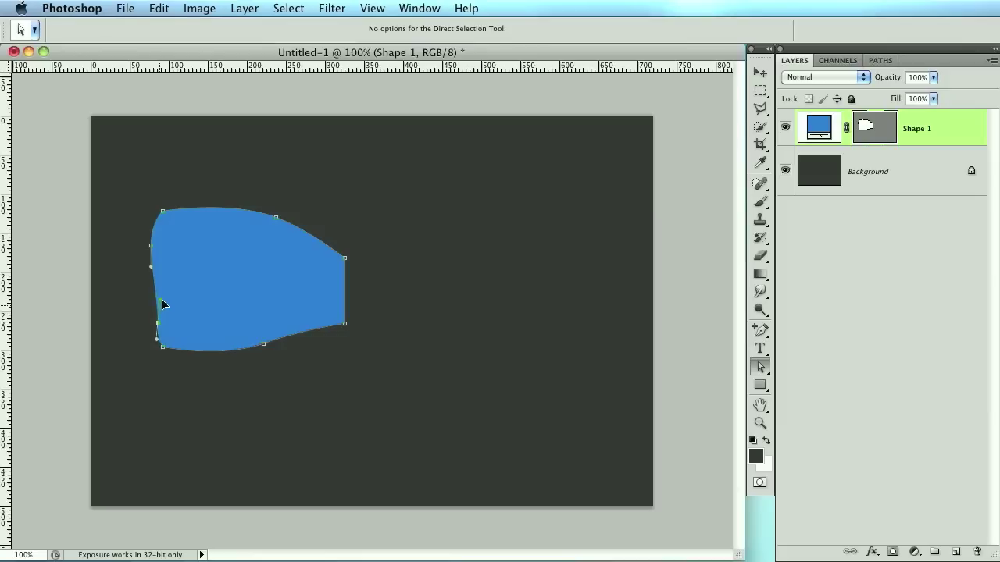
drag(157, 323, 156, 325)
click(146, 383)
click(156, 281)
click(196, 469)
click(346, 268)
click(435, 335)
On a new layer, draw a closed curved band across the middle of the blue shape with the Pen tool, overlapping its left and right edges
click(955, 551)
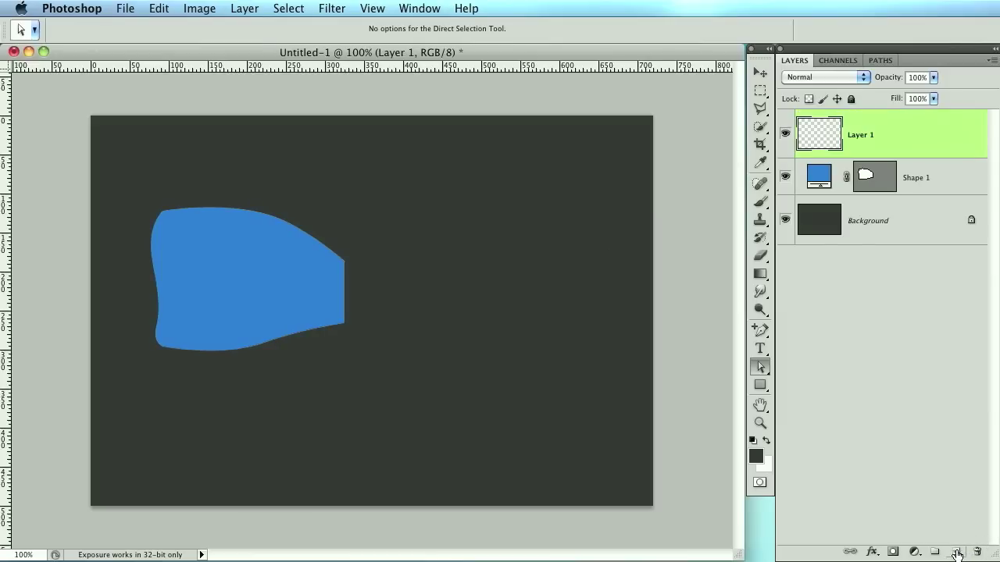
click(760, 333)
click(761, 335)
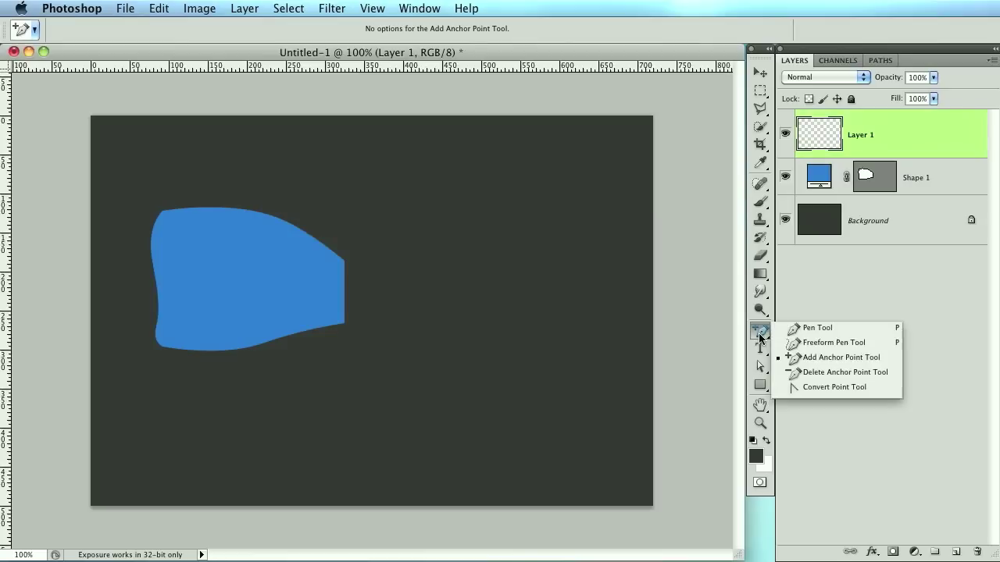
click(826, 337)
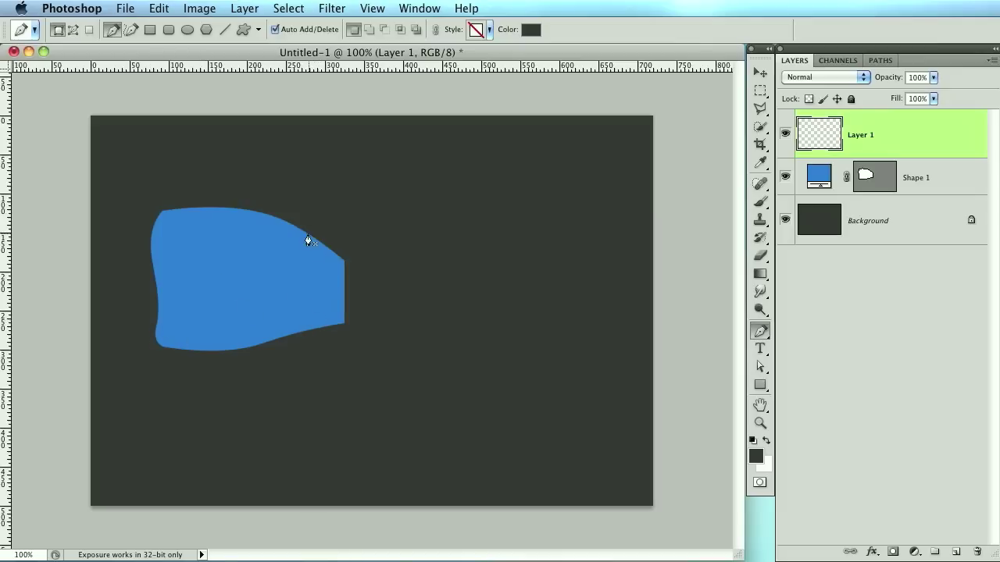
click(347, 281)
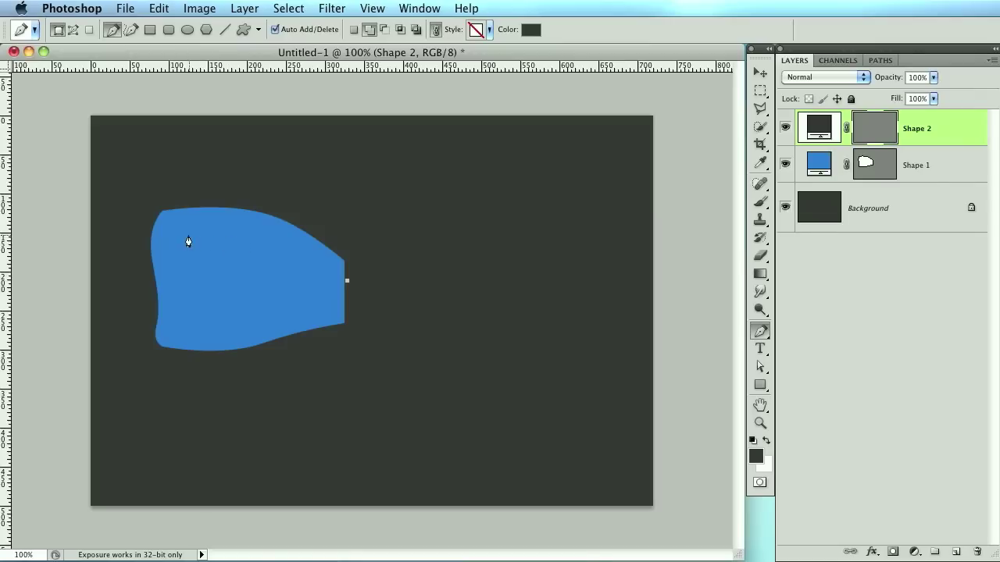
drag(146, 240, 32, 259)
click(145, 239)
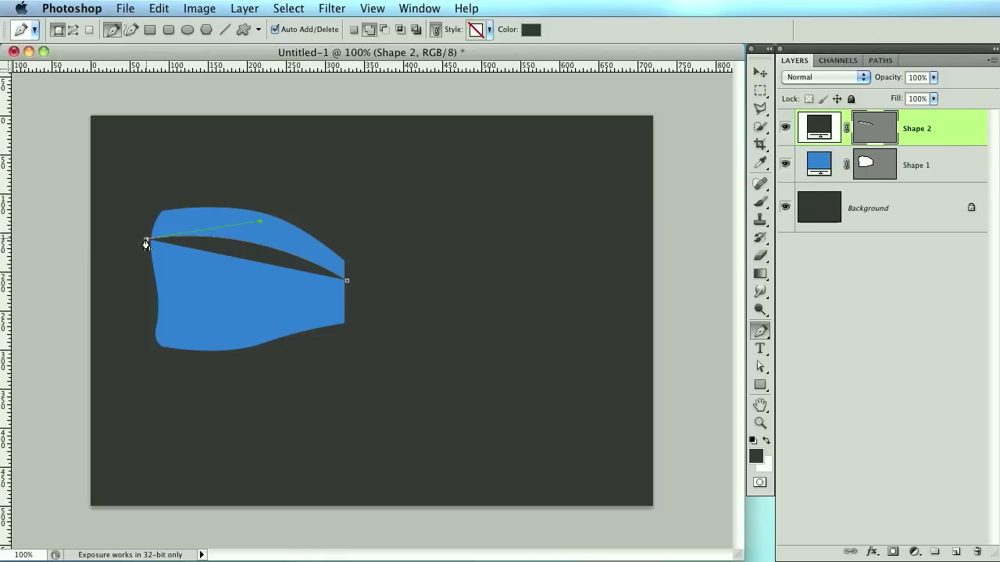
click(146, 316)
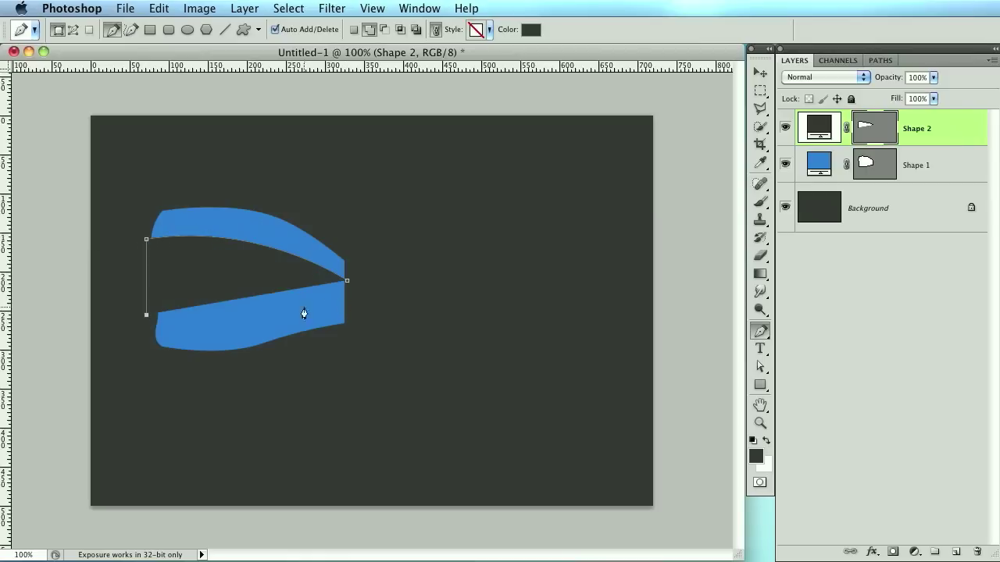
drag(260, 312, 301, 304)
drag(366, 313, 375, 317)
click(347, 280)
Colour the middle band white (ffffff) and set its layer to Overlay blending at 43% opacity
double_click(819, 127)
click(614, 84)
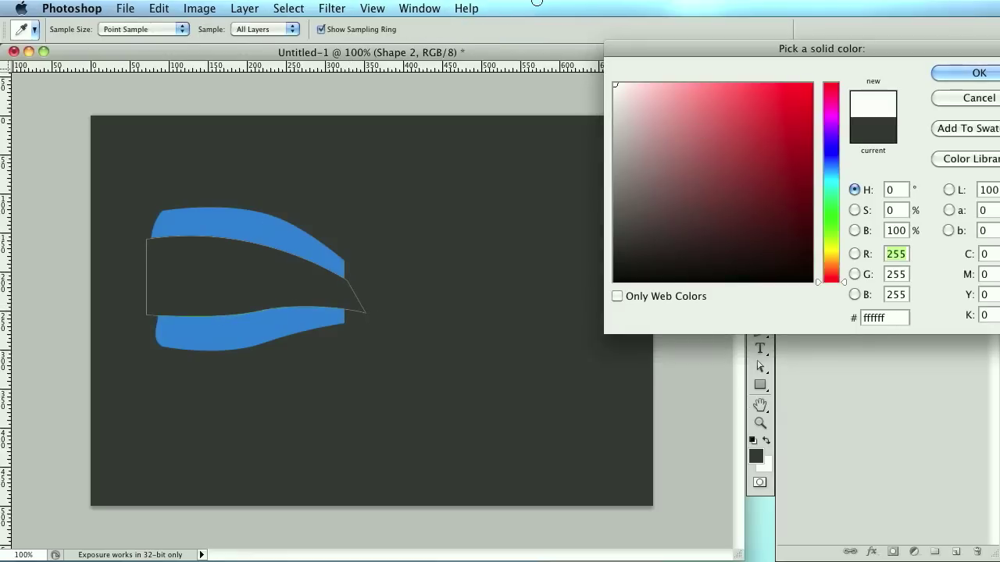
key(Return)
click(863, 77)
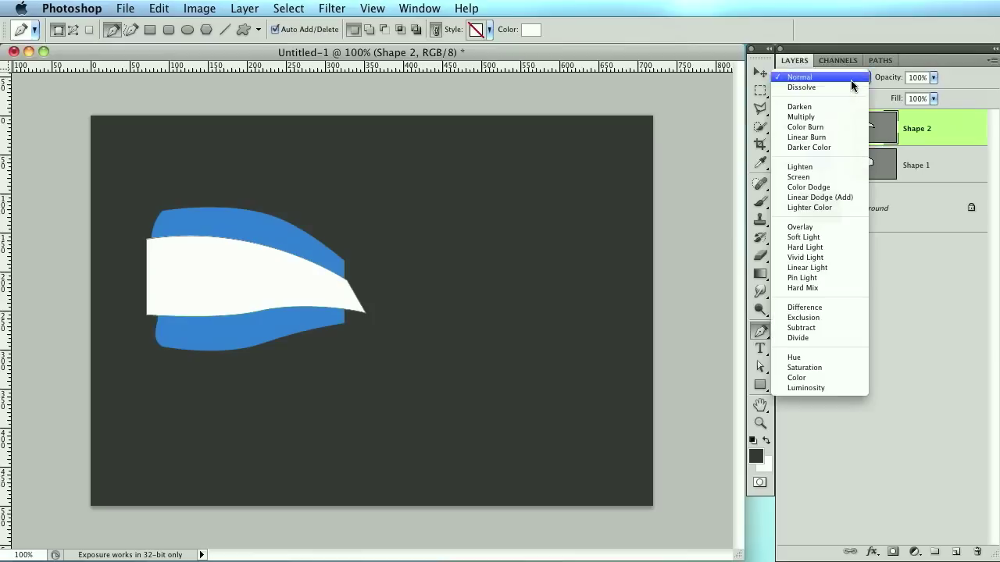
click(819, 224)
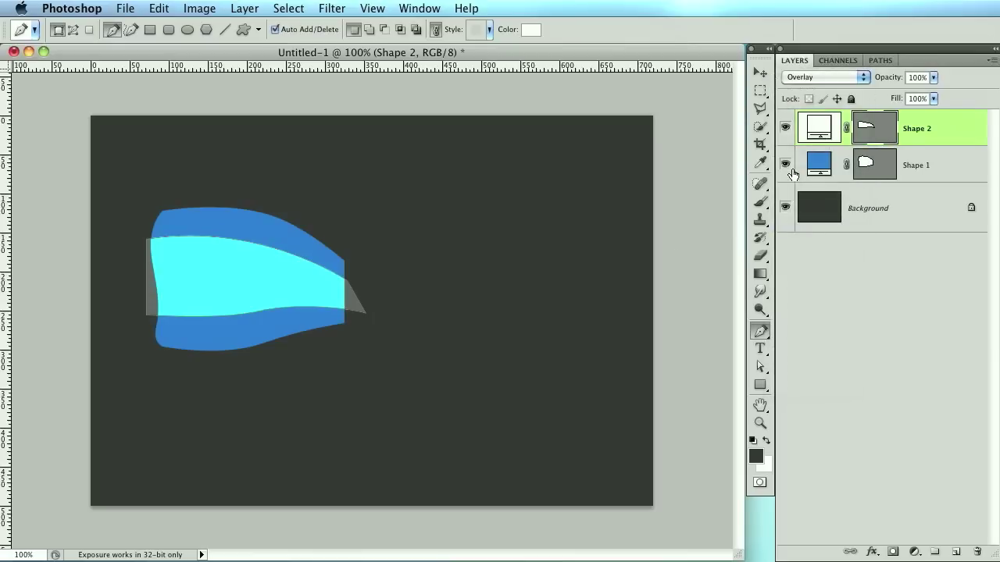
drag(898, 77, 848, 72)
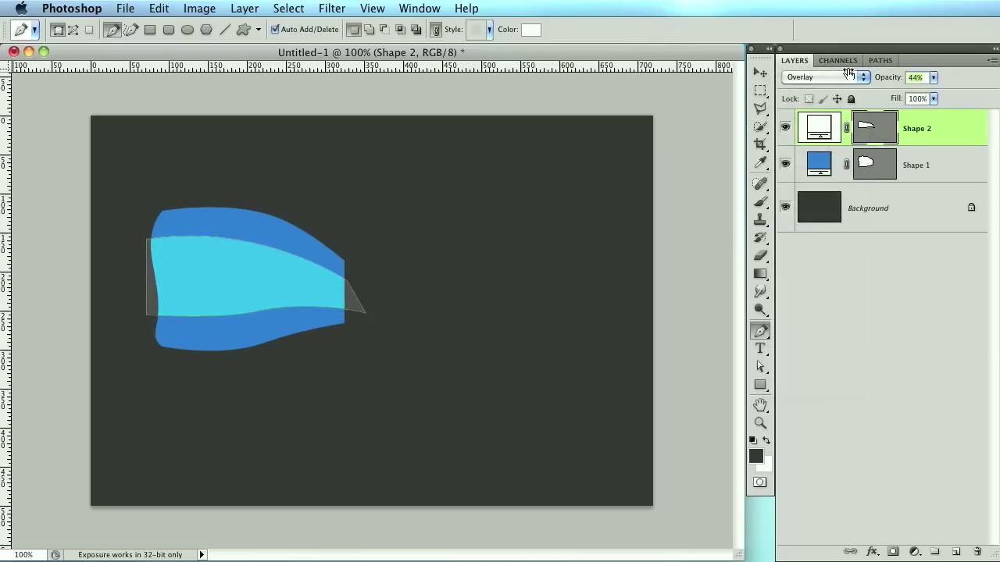
Clip the Shape 2 band layer to the blue Shape 1 layer and check the clipping by toggling the base layer's visibility
right_click(966, 128)
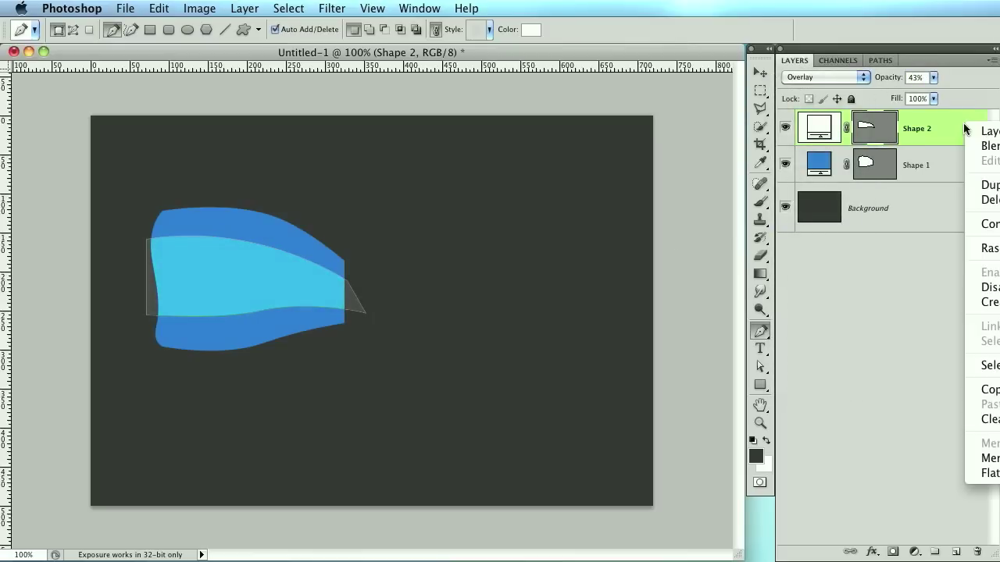
click(989, 306)
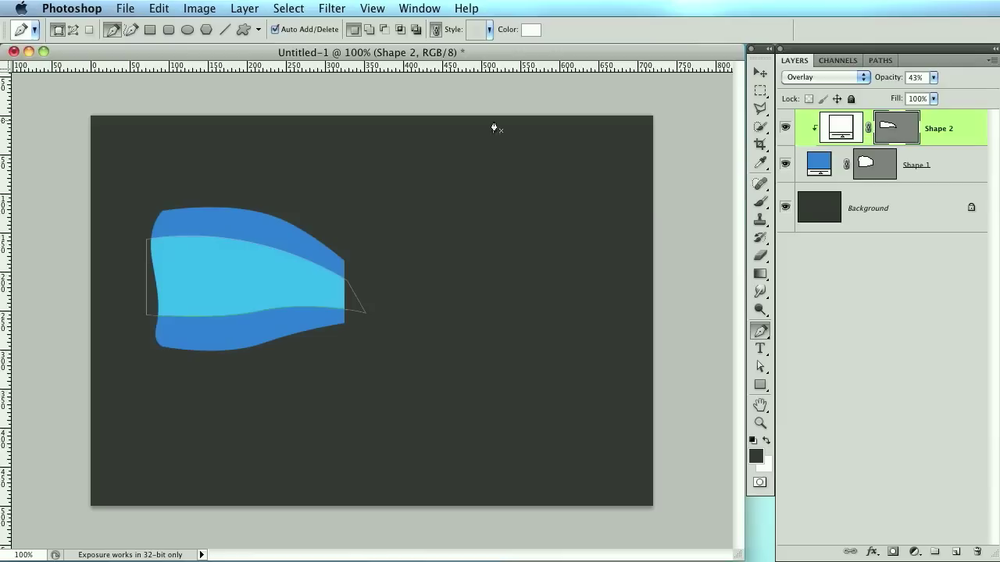
click(785, 164)
click(785, 164)
Add a new clipped layer above Shape 1 and move it above Shape 2 within the clipping group
click(947, 167)
click(955, 551)
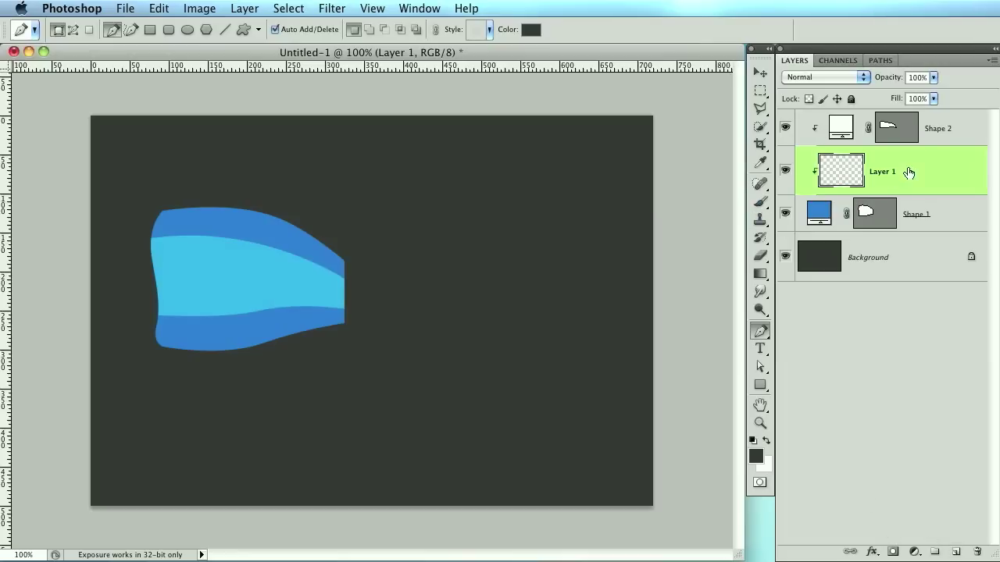
drag(938, 171, 929, 132)
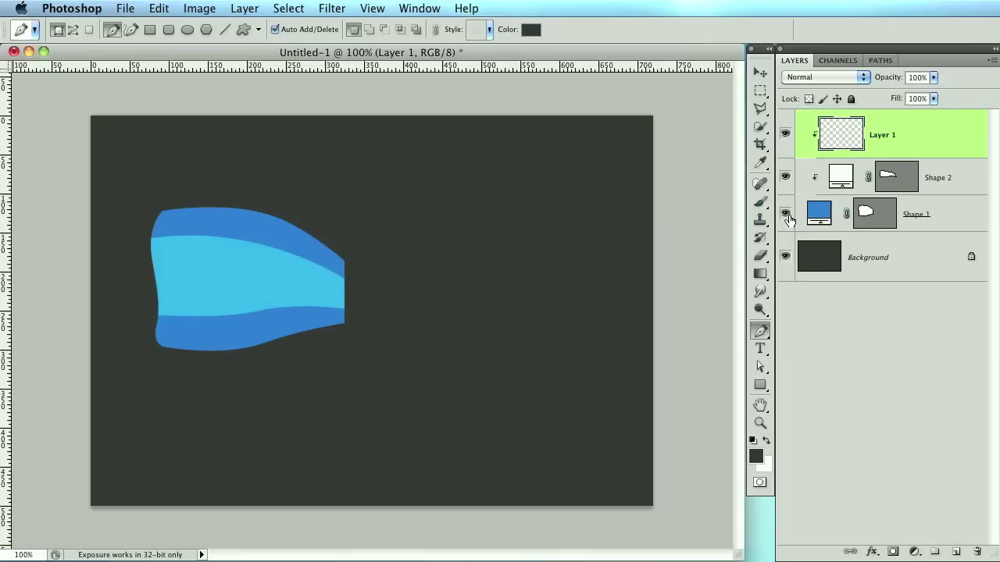
Paint a white vertical stroke with a 25 px soft brush on Layer 1 near the blue shape's left edge, redoing the first attempt
click(759, 202)
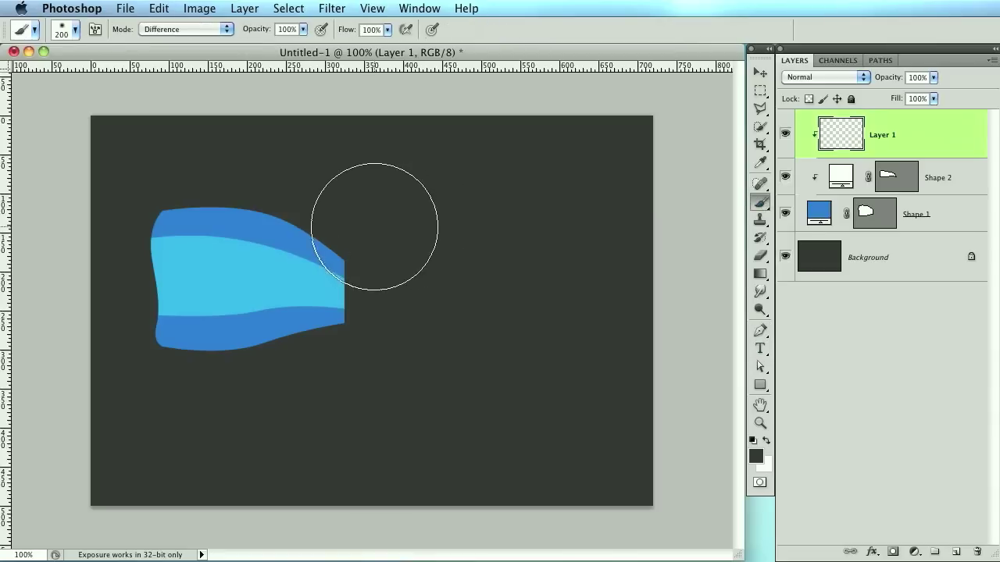
key(bracketleft)
key(bracketleft)
key(bracketleft)
key(bracketleft)
key(bracketleft)
key(bracketleft)
key(bracketleft)
key(bracketleft)
key(bracketleft)
key(bracketleft)
key(x)
key(bracketleft)
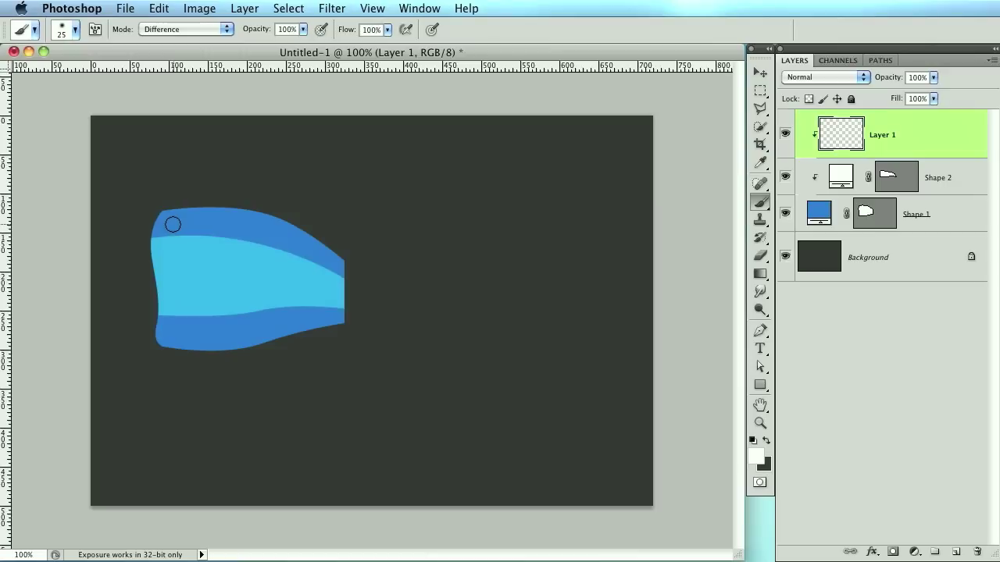
mouse_move(174, 224)
mouse_down()
mouse_move(162, 234)
mouse_move(171, 275)
mouse_up()
key(super+z)
drag(170, 217, 172, 336)
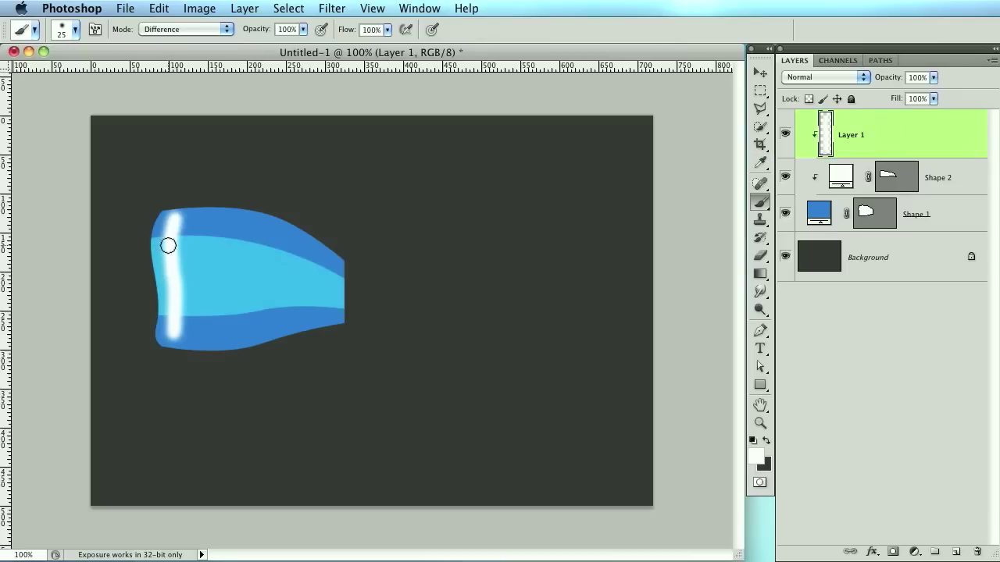
Smudge the white vertical stroke on Layer 1 with a 100 px brush at 50% strength so it tapers towards the bottom
click(760, 293)
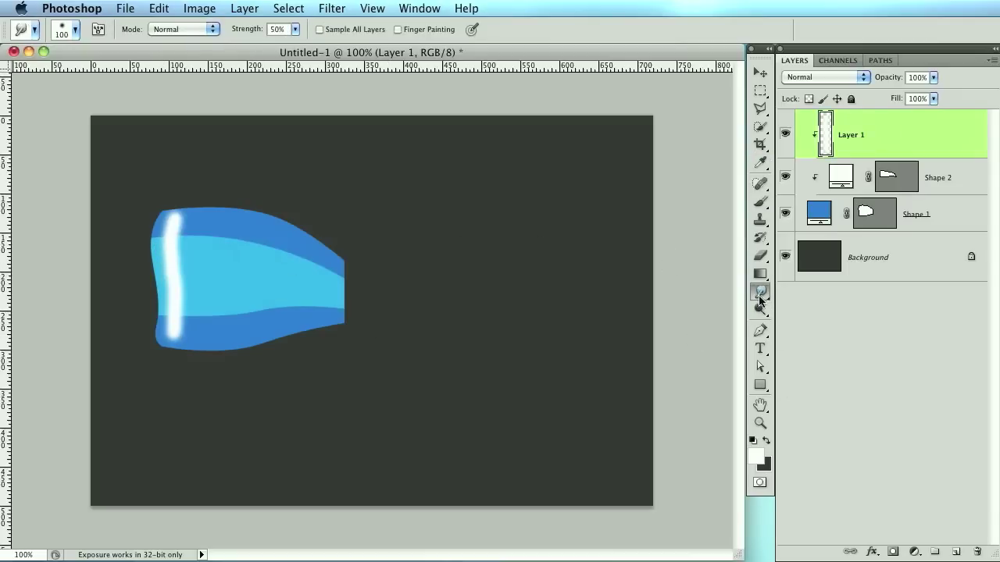
mouse_move(196, 239)
mouse_down()
mouse_move(159, 237)
mouse_move(156, 249)
mouse_move(206, 243)
mouse_move(182, 250)
mouse_up()
mouse_move(203, 322)
mouse_down()
mouse_move(196, 283)
mouse_move(202, 244)
mouse_up()
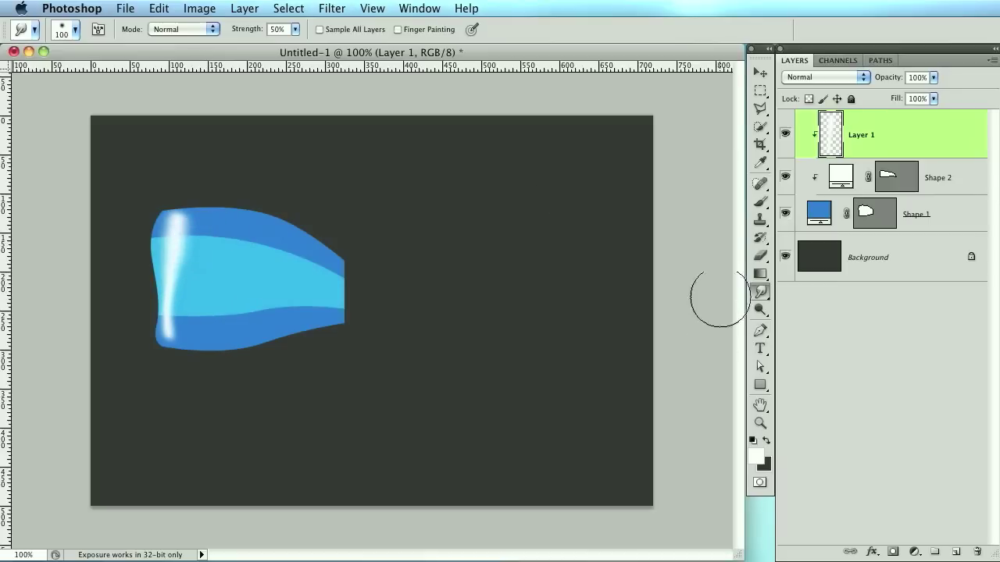
Set Layer 1 to Overlay blending at 84% opacity
click(841, 79)
click(819, 230)
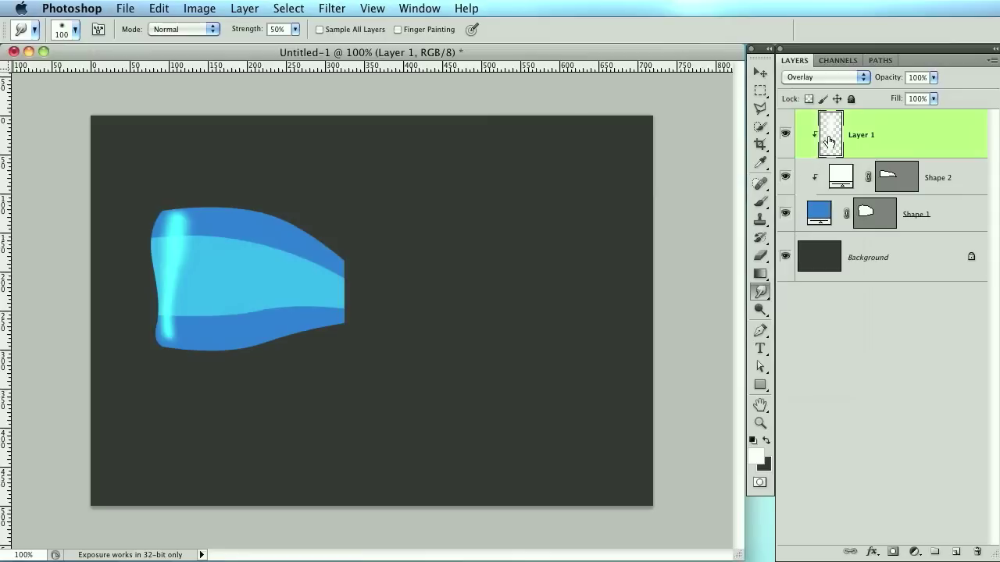
drag(885, 83, 878, 83)
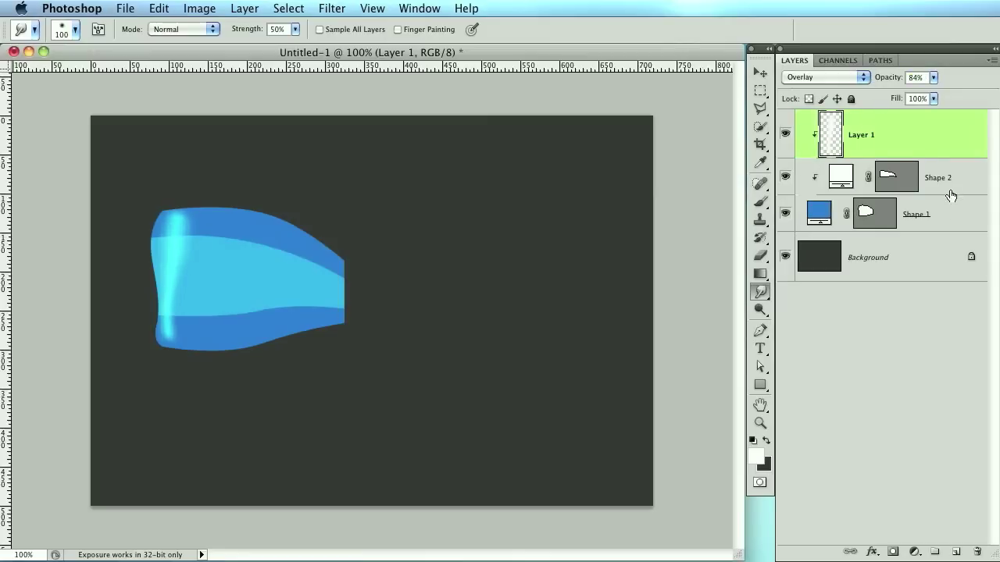
On a new clipped layer below Layer 1, shade the shape's outer edges in black with a 40 px brush and reduce the layer to 56% opacity
super+click(956, 552)
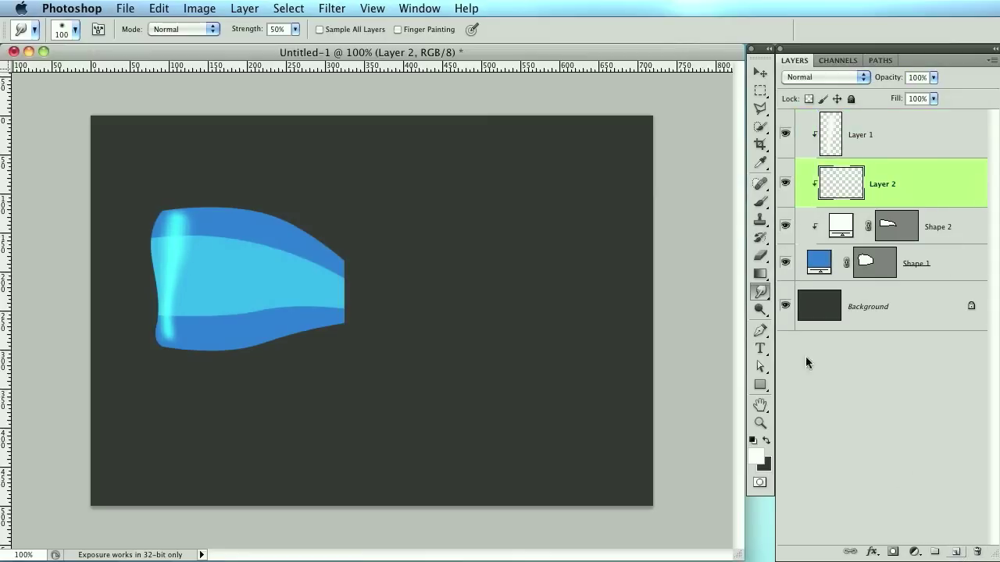
key(b)
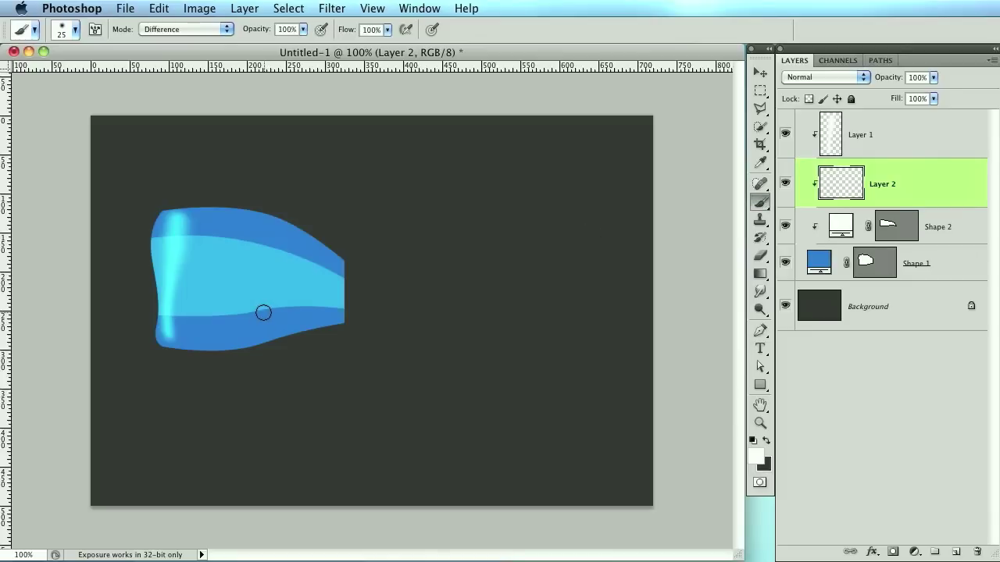
key(d)
drag(351, 248, 360, 247)
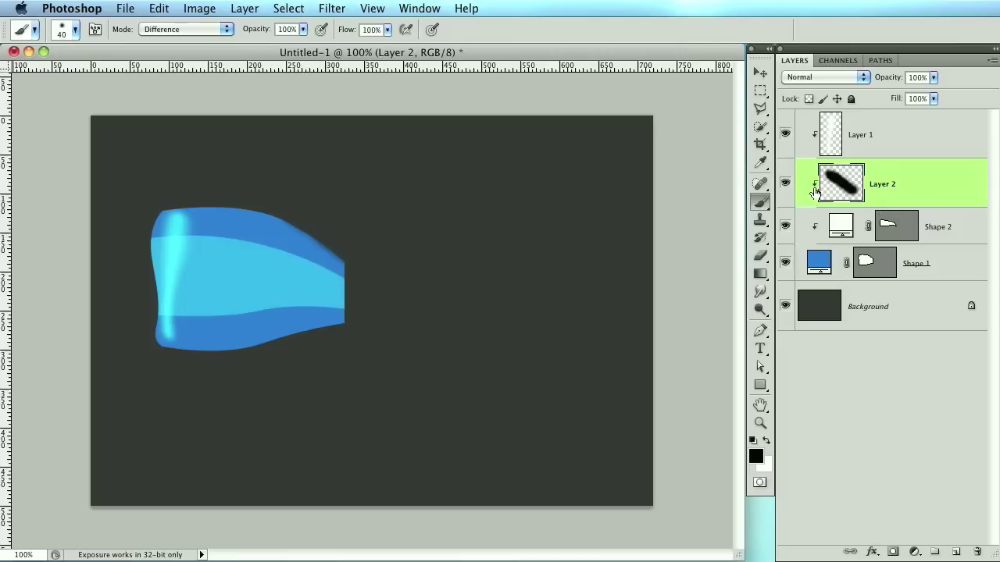
click(784, 264)
click(785, 264)
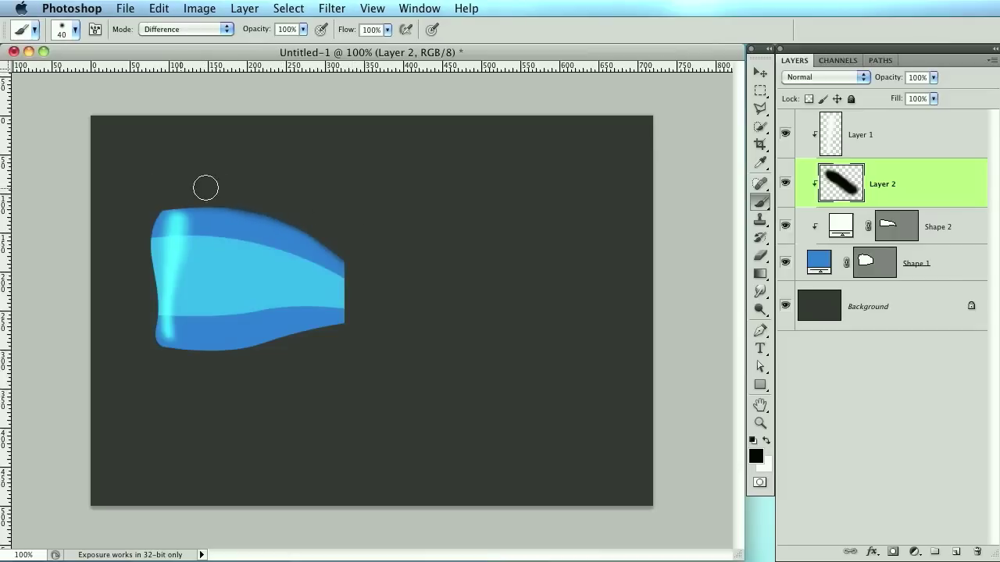
mouse_move(132, 250)
mouse_down()
mouse_move(135, 319)
mouse_move(221, 372)
mouse_move(247, 370)
mouse_move(204, 369)
mouse_move(360, 338)
mouse_up()
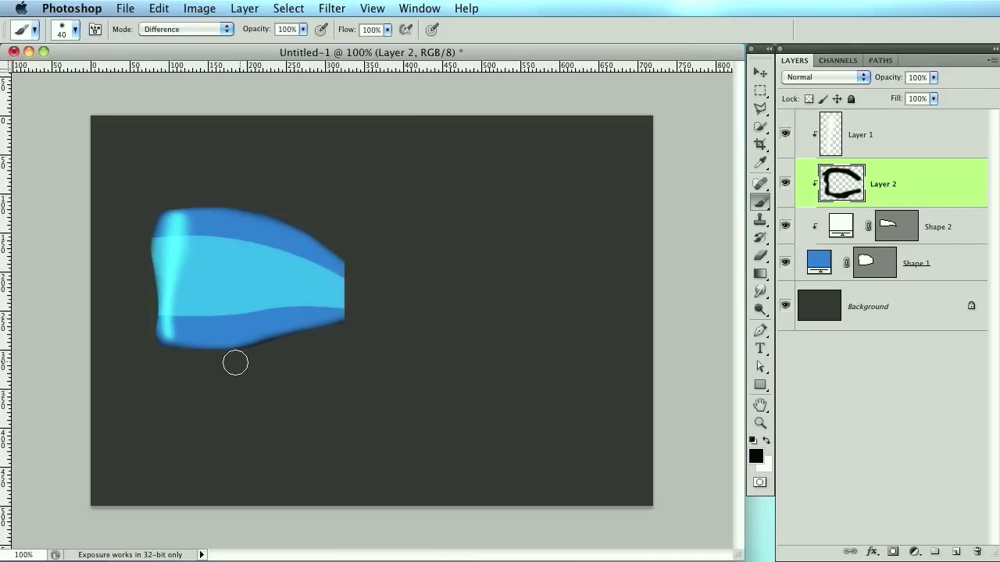
drag(888, 79, 868, 79)
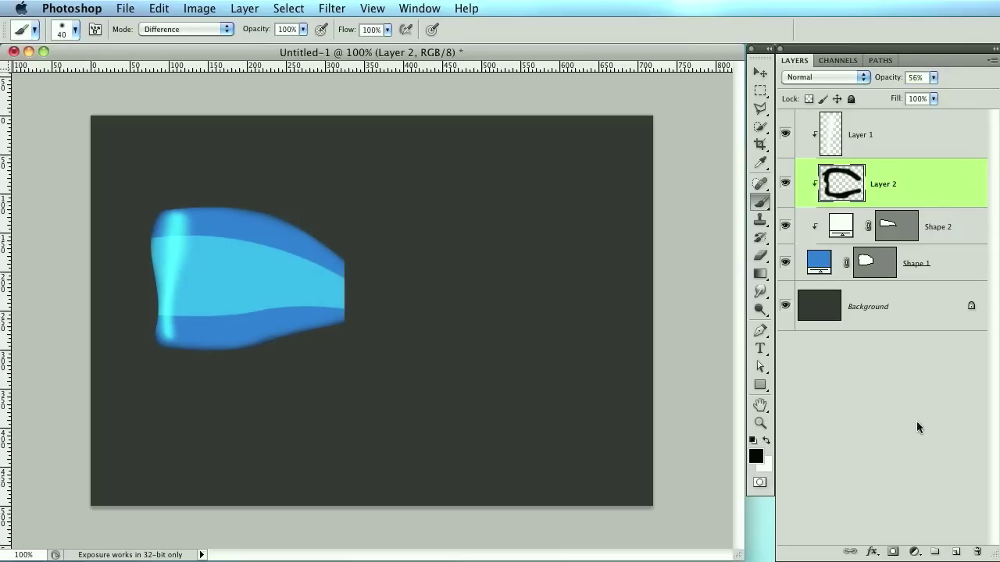
On a new clipped layer below Layer 2, paint a black C-shaped curve with a 125 px soft brush and set the layer to 73% opacity
super+click(955, 552)
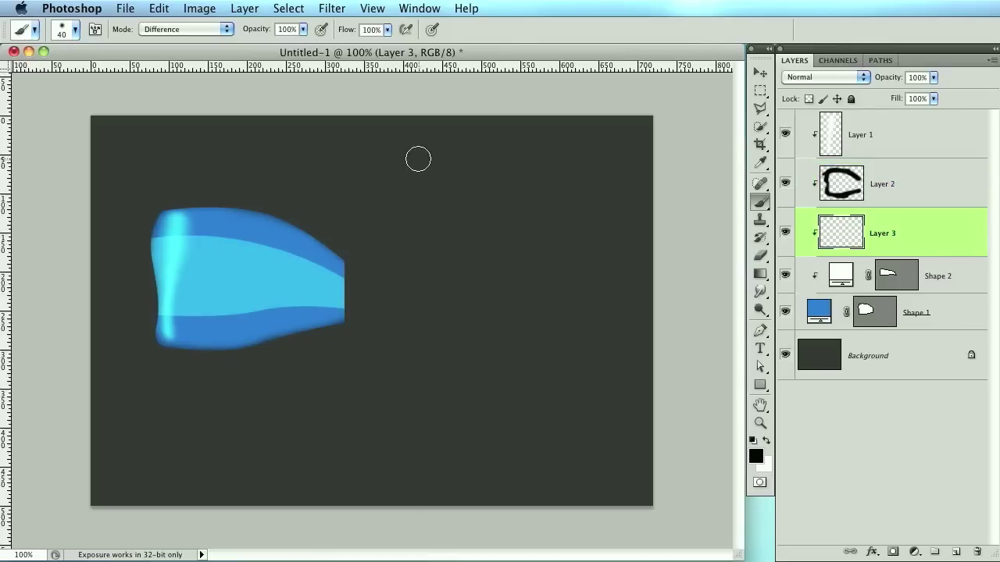
key(bracketright)
key(bracketright)
key(bracketright)
key(bracketright)
key(bracketright)
key(bracketright)
key(bracketright)
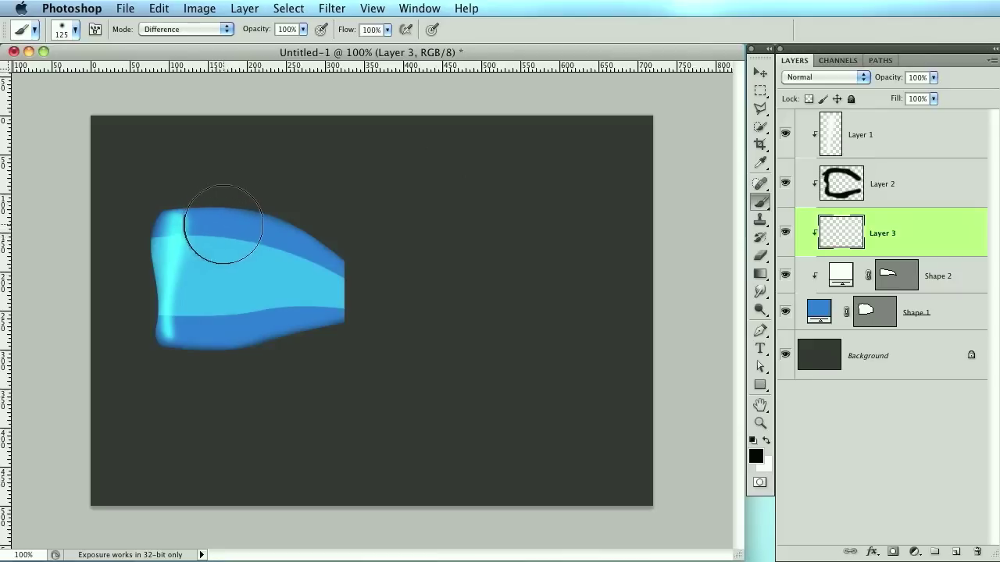
mouse_move(242, 221)
mouse_down()
mouse_move(216, 230)
mouse_move(187, 289)
mouse_move(224, 367)
mouse_up()
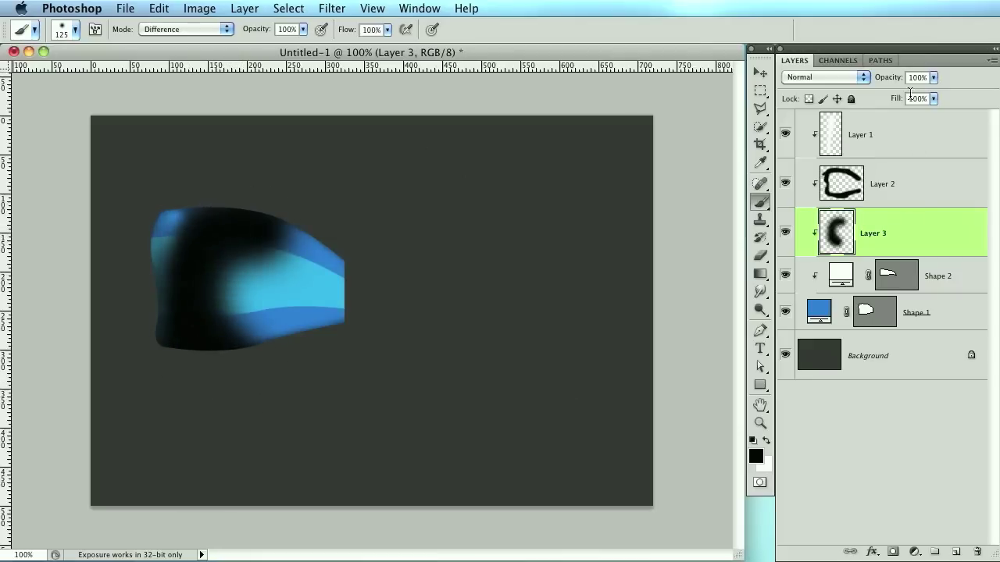
drag(891, 81, 872, 82)
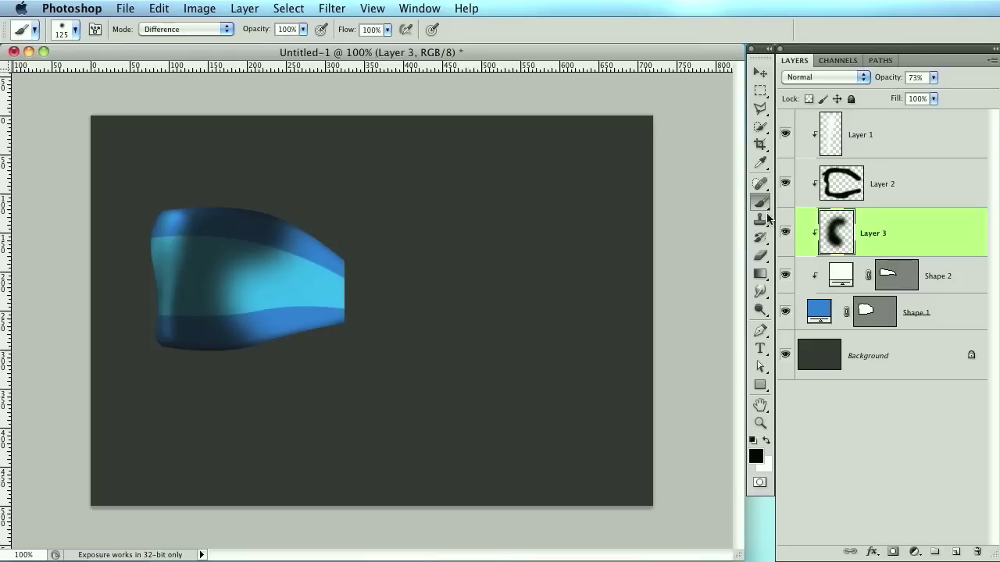
Erase Layer 3's shading over the vertical highlight at 70 px and around the shape's middle at 150 px, and reduce the layer to 40% opacity
click(759, 255)
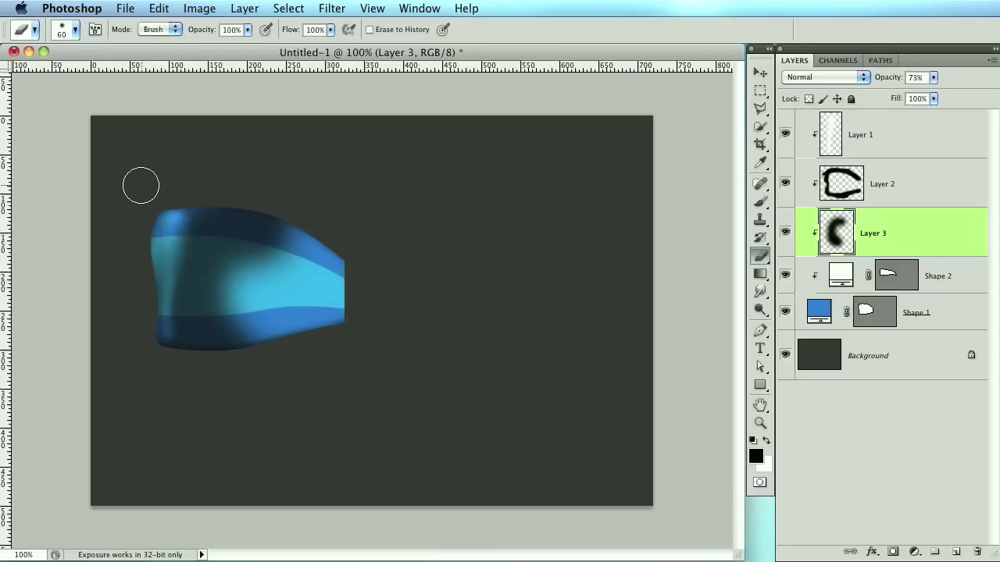
key(bracketright)
mouse_move(151, 212)
mouse_down()
mouse_move(149, 328)
mouse_move(160, 363)
mouse_move(148, 296)
mouse_move(160, 233)
mouse_move(136, 181)
mouse_up()
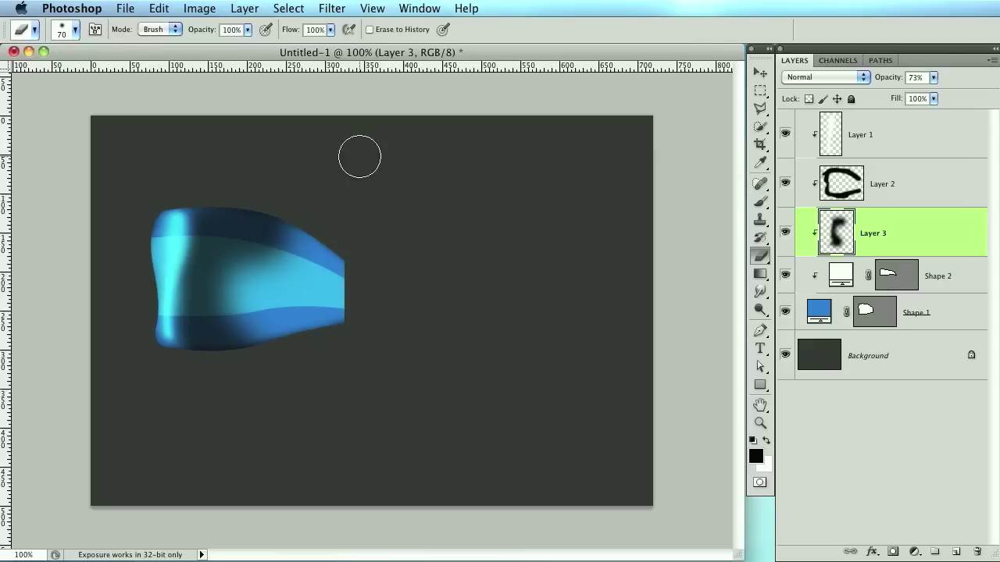
key(bracketright)
key(bracketright)
key(bracketright)
key(bracketright)
key(bracketright)
mouse_move(253, 302)
mouse_down()
mouse_move(298, 280)
mouse_move(269, 296)
mouse_move(270, 312)
mouse_move(269, 281)
mouse_up()
drag(889, 82, 860, 80)
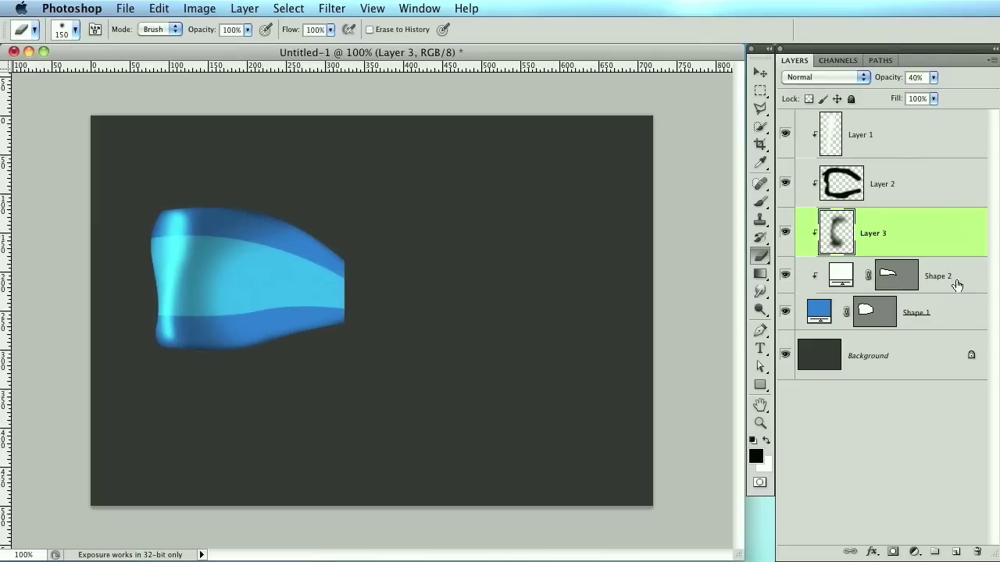
On a new clipped layer above Layer 3, paint black shading along the shape's lower-right edge at 125 px and set the layer to 41% opacity
click(759, 200)
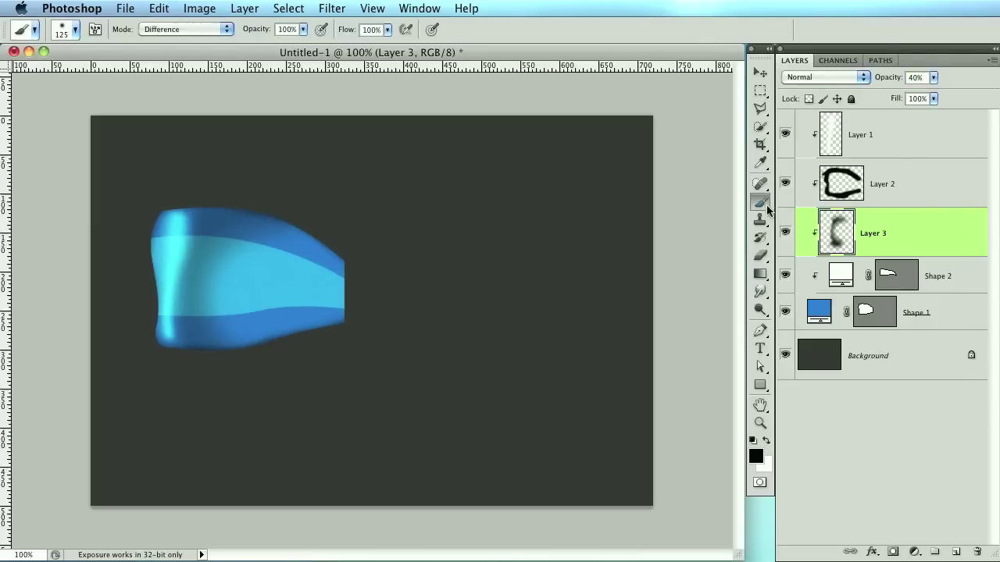
click(956, 552)
mouse_move(340, 344)
mouse_down()
mouse_move(320, 340)
mouse_move(325, 347)
mouse_move(278, 375)
mouse_move(360, 331)
mouse_up()
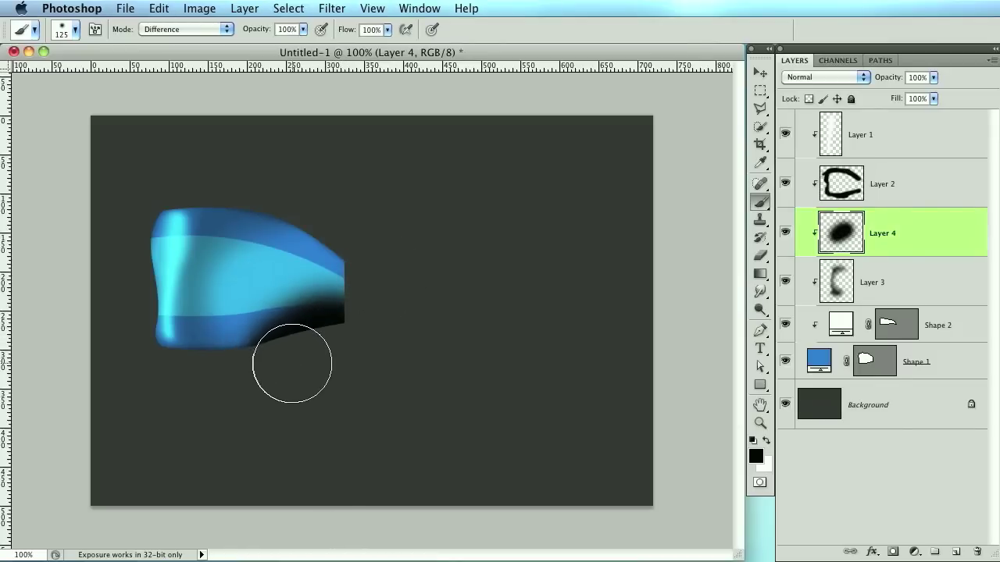
drag(886, 82, 842, 84)
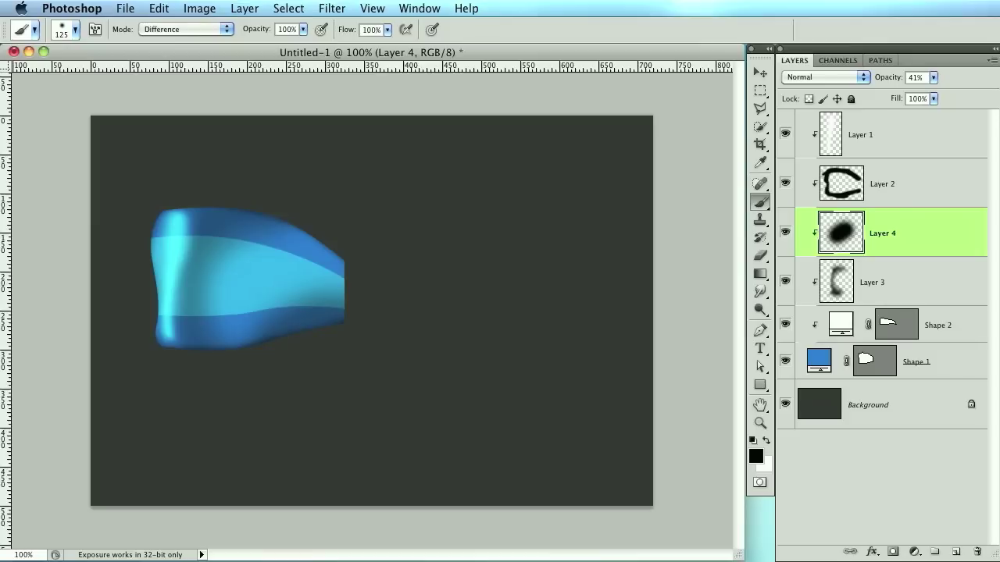
Add a new clipped layer above Layer 2 in Overlay mode and make white the foreground colour
click(929, 185)
click(956, 552)
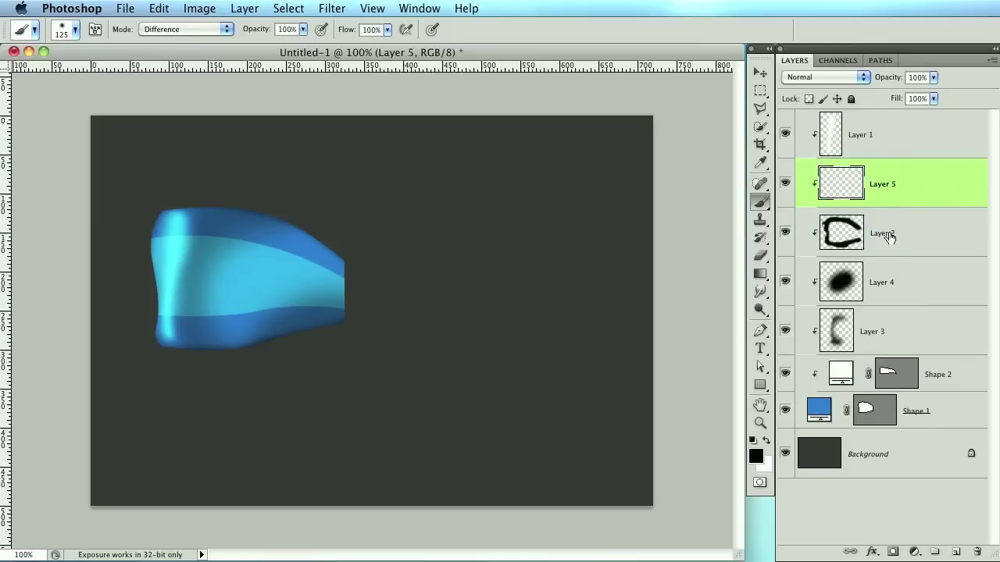
key(x)
click(837, 78)
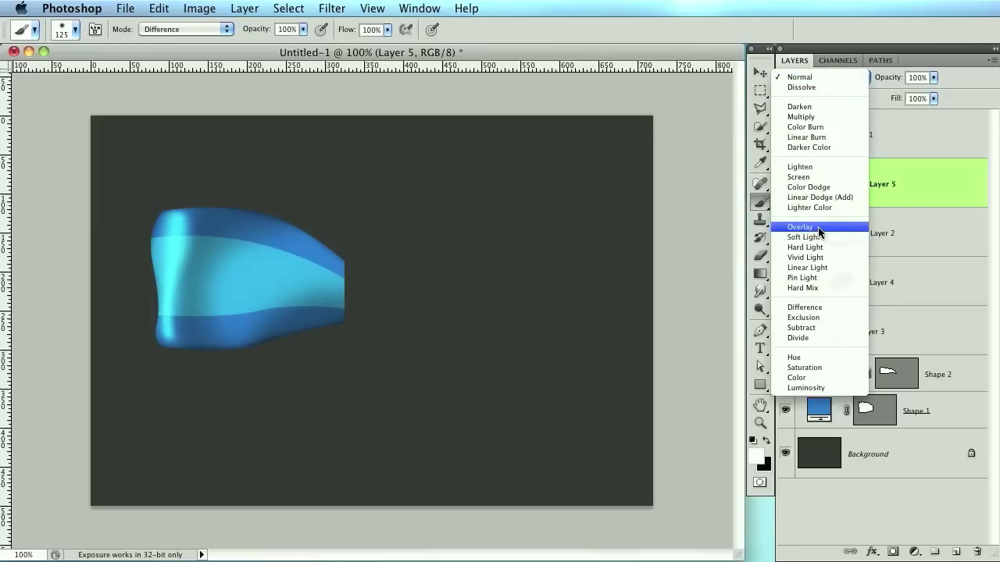
click(820, 222)
Paint white glows on Layer 5 with a 60 px brush at the shape's middle and narrow end, and move the layer directly above Shape 2
key(bracketleft)
key(bracketleft)
key(bracketleft)
key(bracketleft)
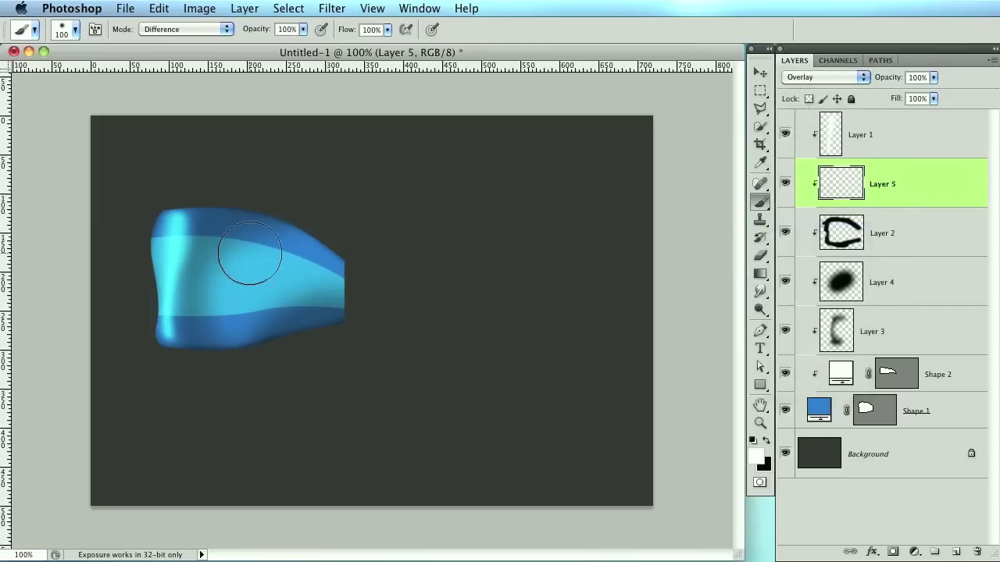
key(bracketleft)
drag(242, 266, 221, 310)
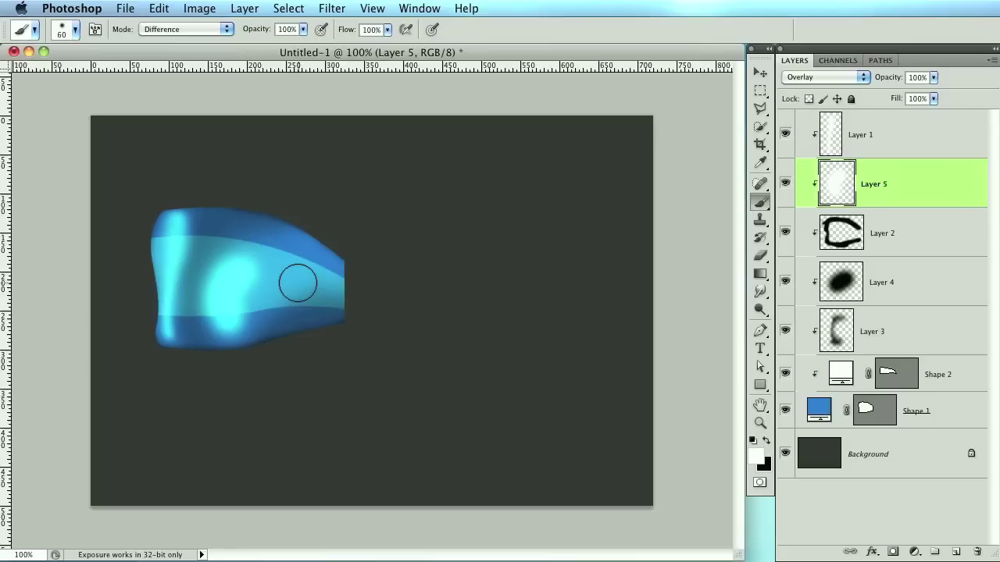
drag(296, 282, 339, 283)
drag(913, 184, 906, 356)
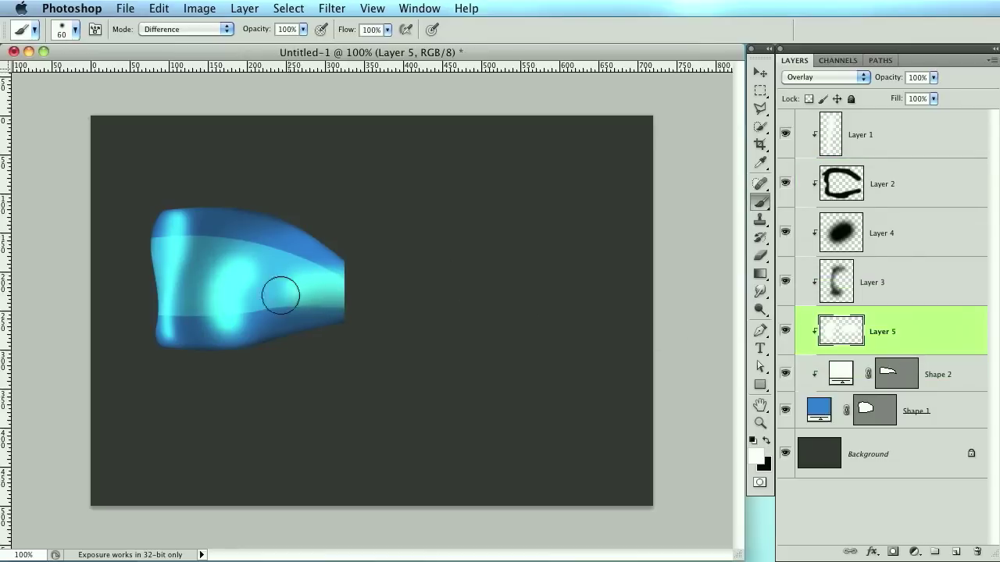
click(293, 269)
drag(293, 269, 351, 282)
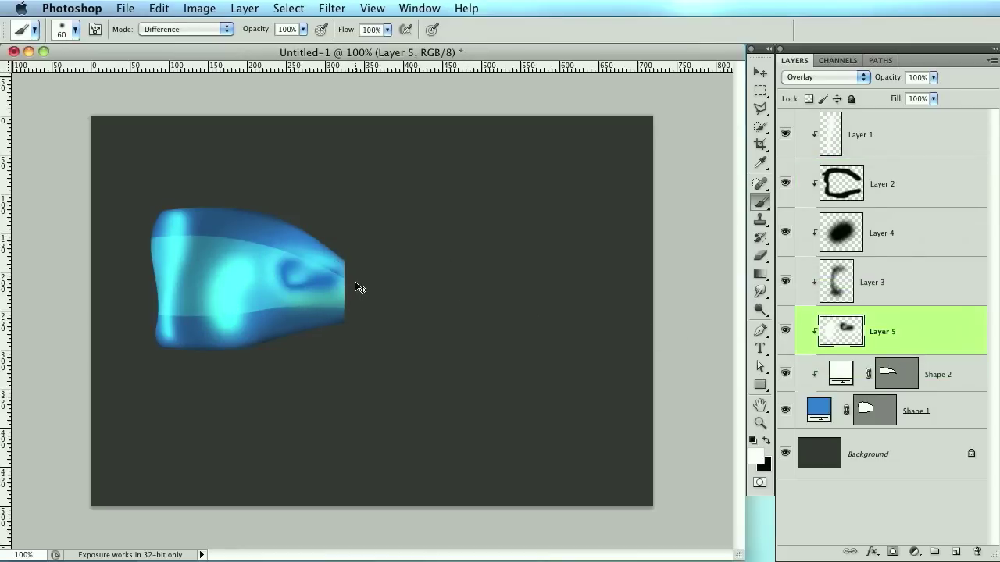
key(super+z)
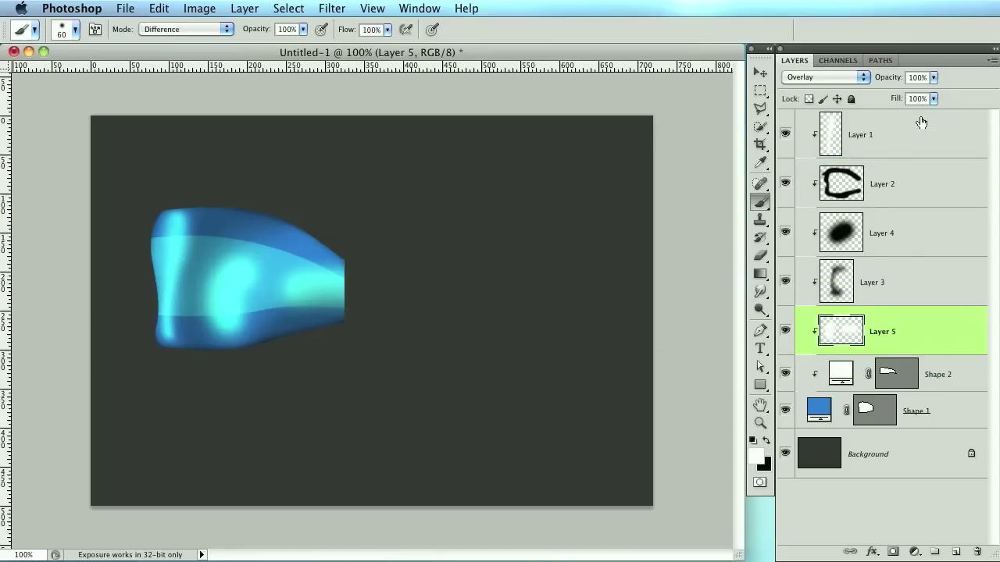
Reduce Layer 5 to 38% opacity and erase its glow along the shape's upper band with the 150 px Eraser
drag(890, 79, 846, 81)
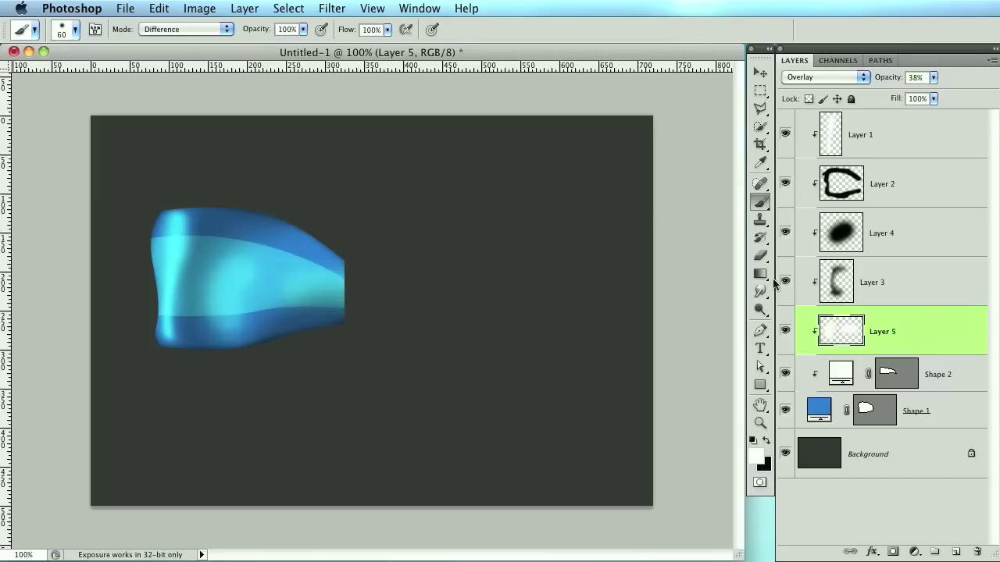
click(760, 256)
drag(224, 228, 269, 228)
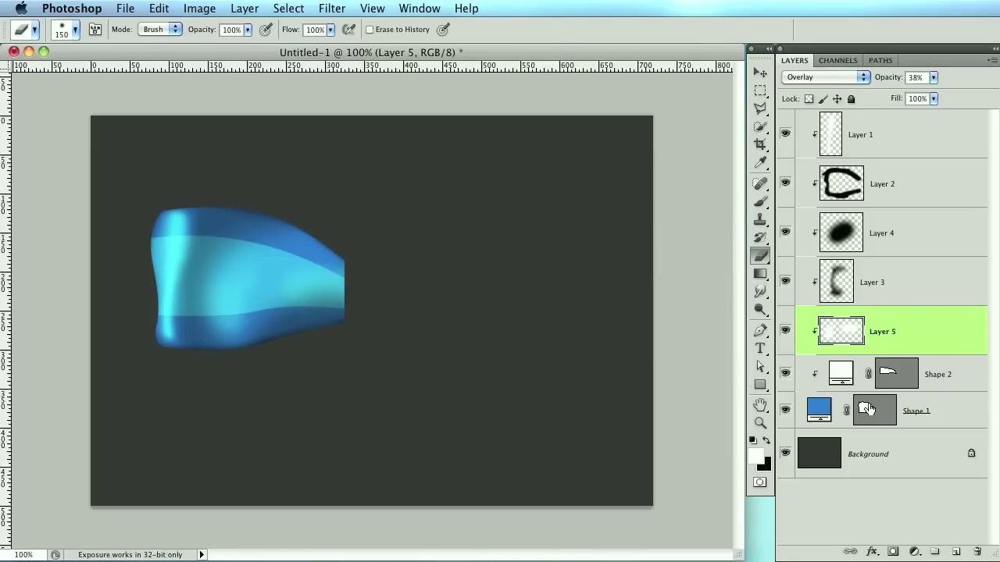
Load the Shape 1 outline as a selection and stroke it 1 px white on the inside on a new layer above Layer 1
super+click(865, 410)
click(927, 139)
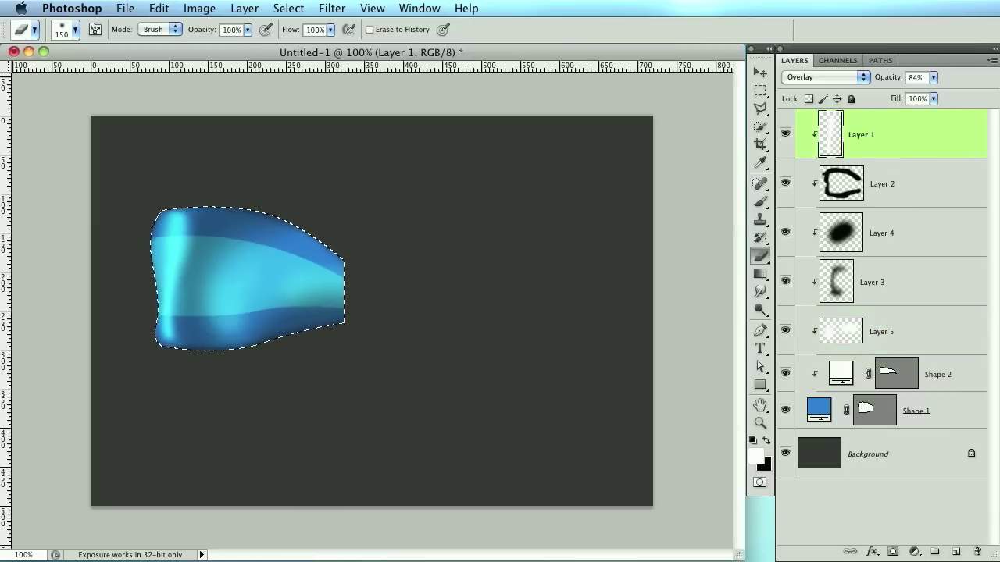
click(954, 553)
click(156, 8)
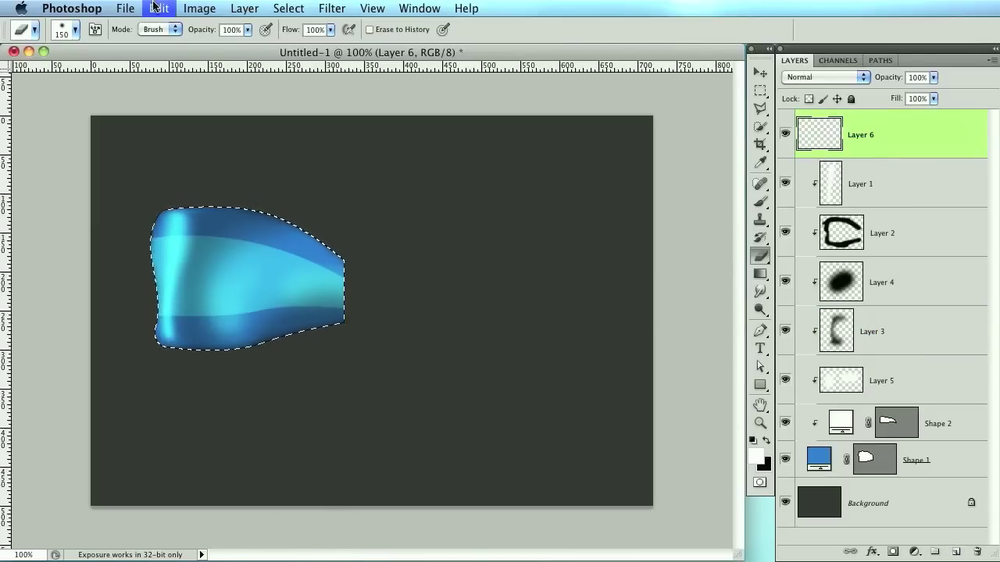
click(187, 276)
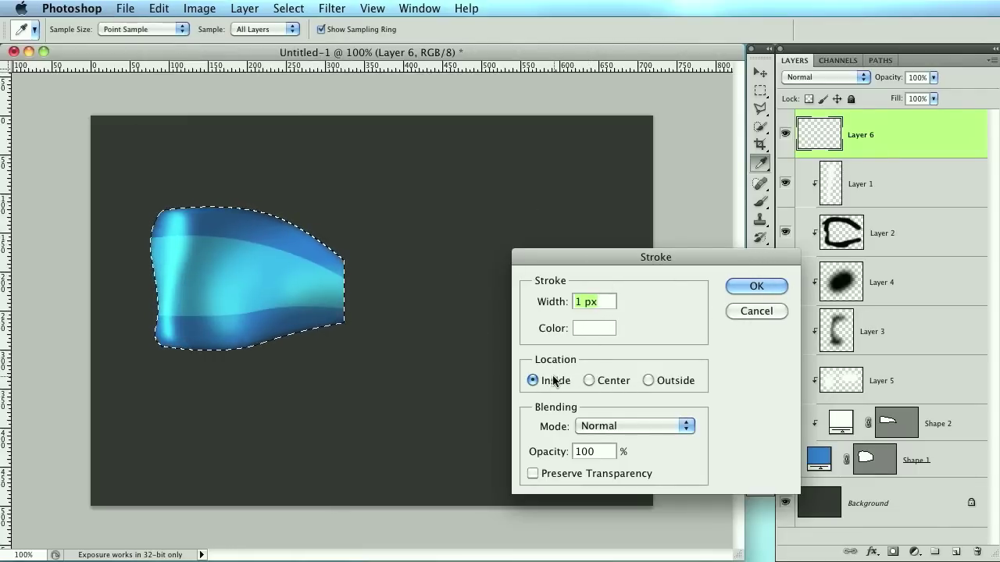
click(755, 287)
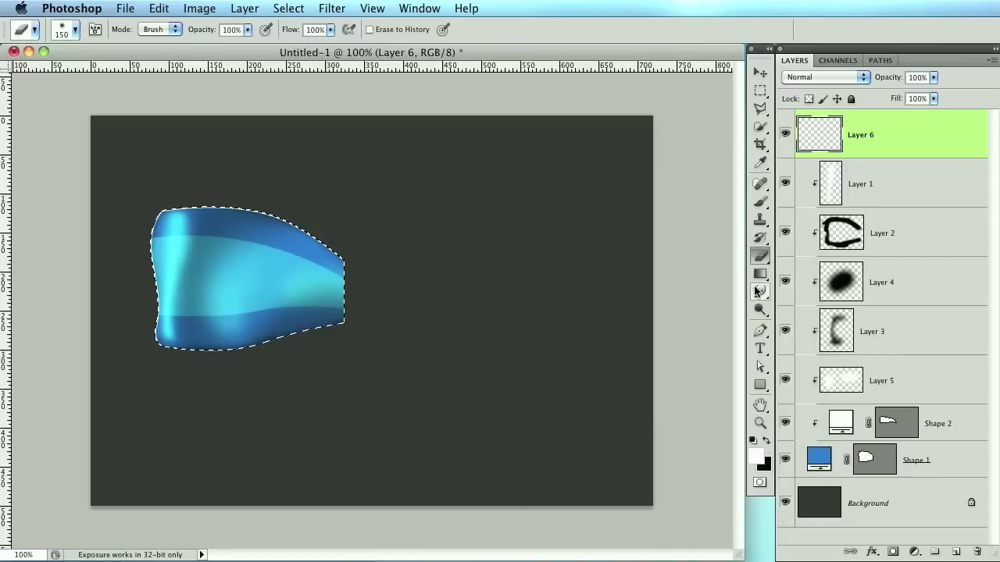
Set the outline stroke's layer to Overlay blending and deselect the shape
click(824, 77)
click(804, 226)
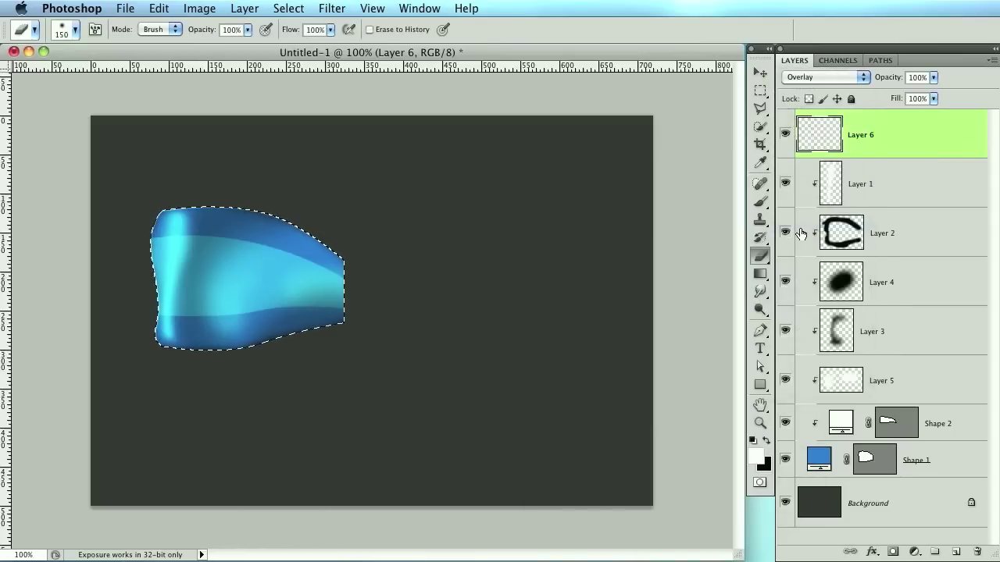
key(ctrl+d)
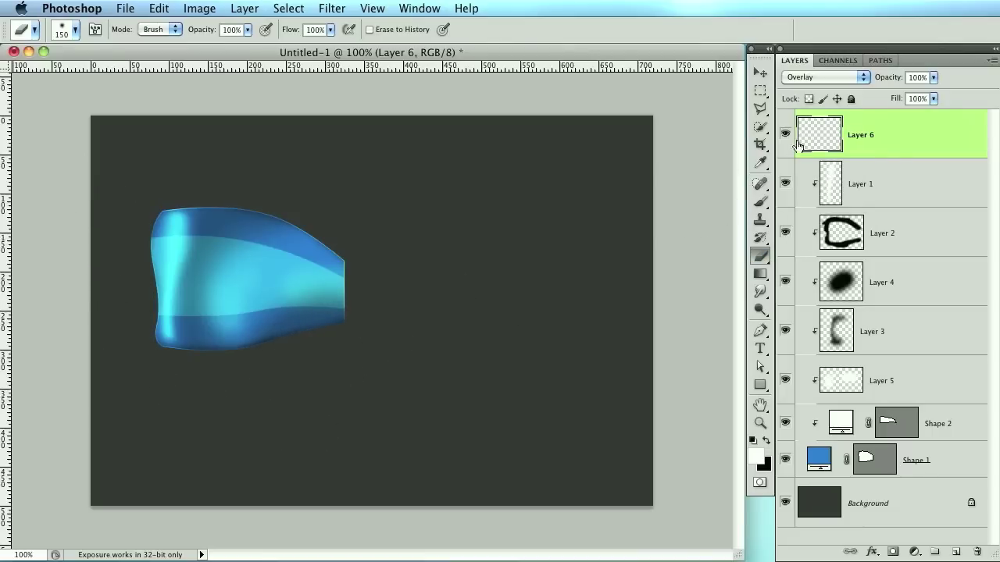
Reduce the outline stroke layer's opacity to 77% and add a new layer directly above the Background
drag(892, 79, 881, 79)
click(954, 490)
click(956, 557)
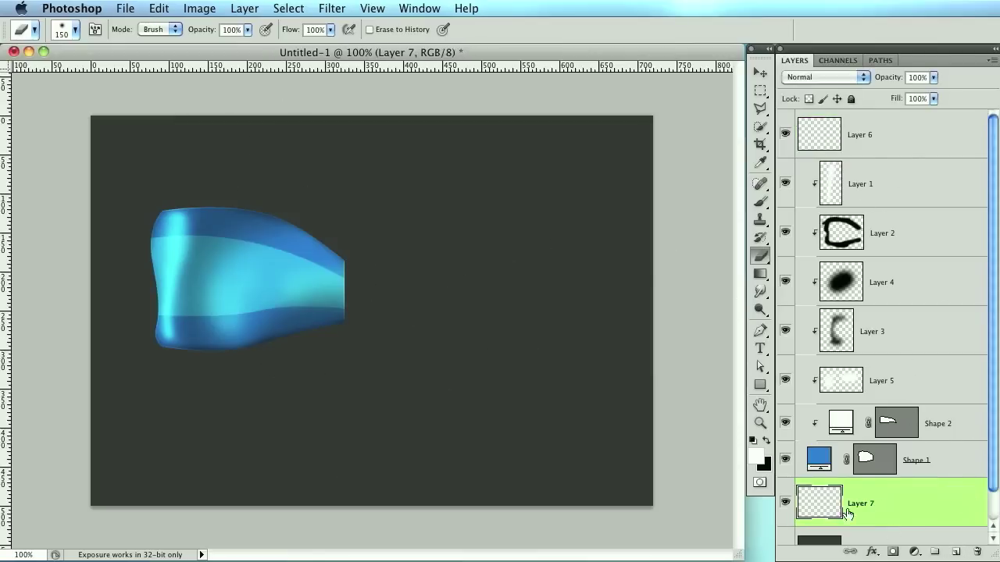
Draw a closed Pen shape with a curved top behind the blue object's upper-left edge, arching above its outline
click(761, 331)
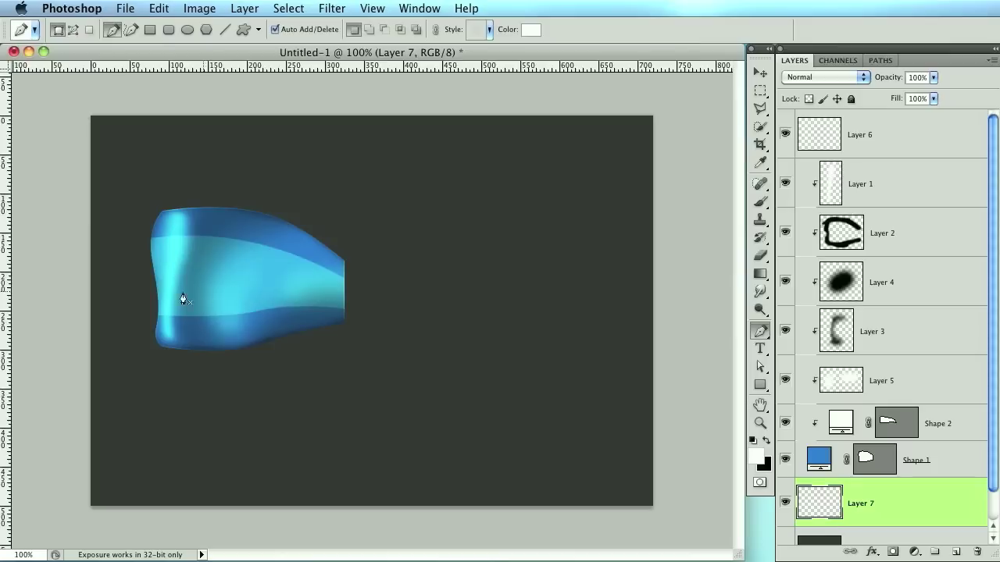
key(super+plus)
key(super+plus)
scroll(299, 284, left, 10)
scroll(299, 284, up, 5)
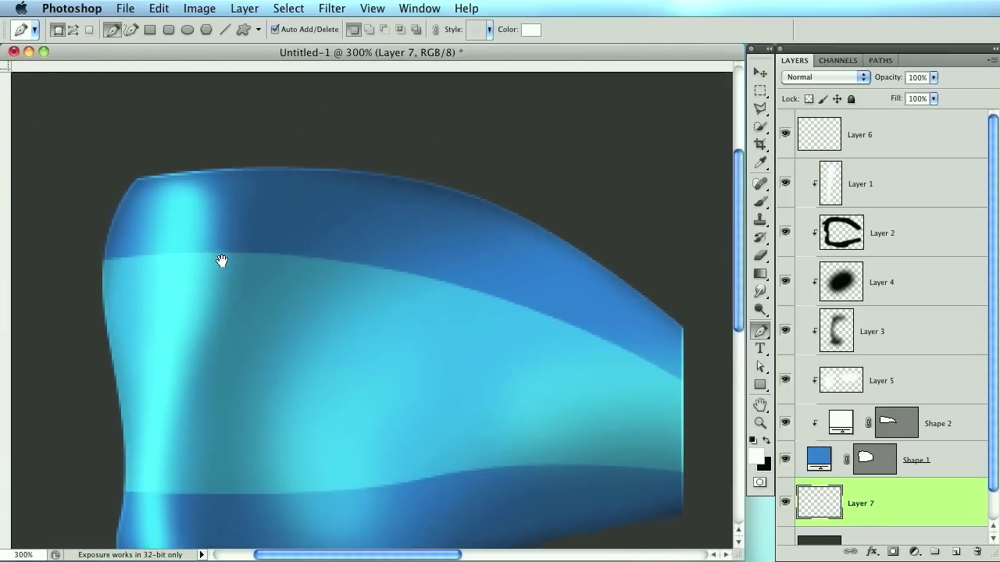
scroll(224, 288, right, 1)
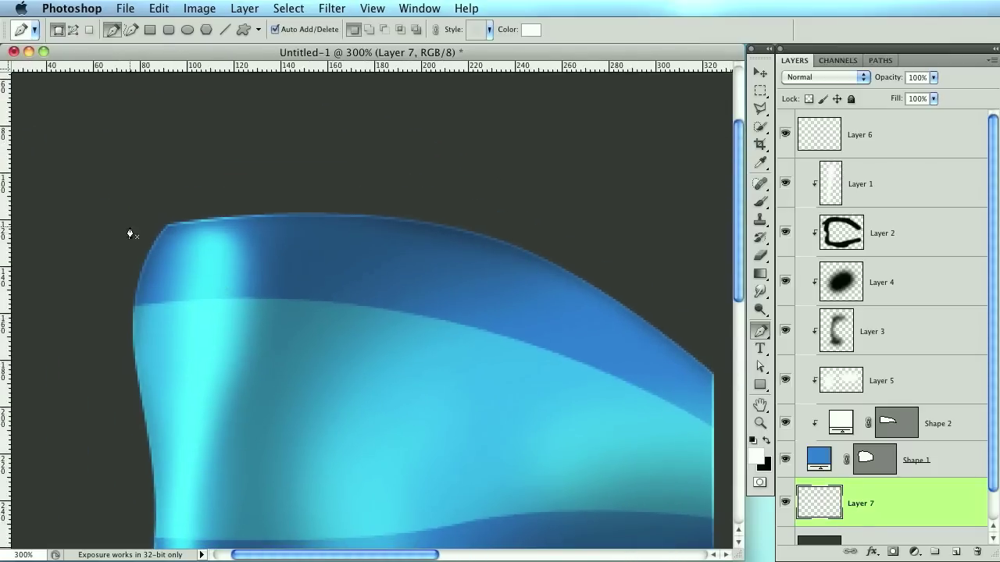
click(168, 225)
drag(279, 184, 344, 205)
click(367, 242)
click(266, 271)
click(168, 225)
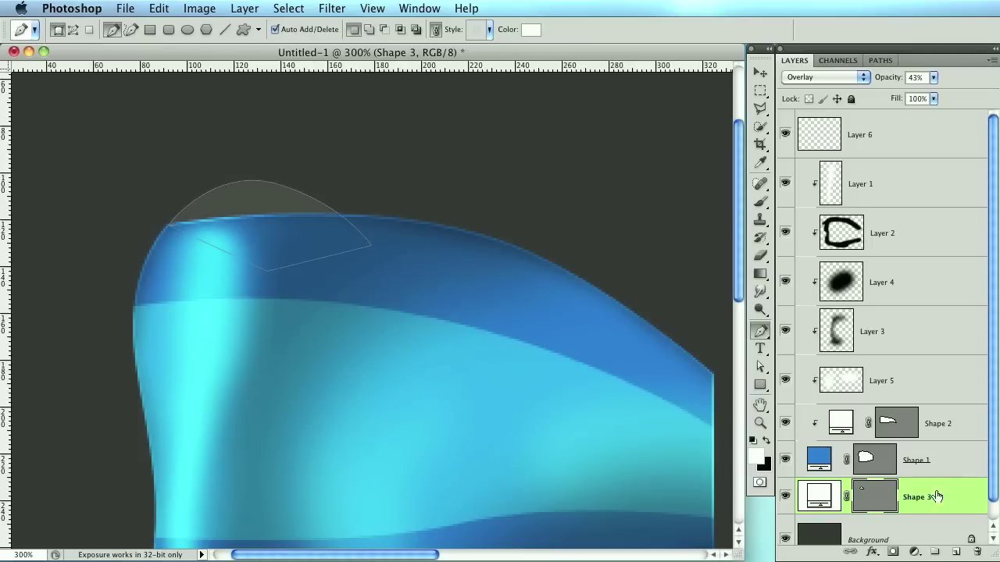
Recolour Shape 3 with a dark blue sampled from the object's upper band
double_click(819, 497)
click(478, 239)
click(980, 74)
Stroke the Shape 3 outline in white on a new layer, deselect it, and blend that layer with Overlay at reduced opacity
key(ctrl+Return)
click(956, 551)
click(158, 7)
click(174, 279)
key(Return)
key(ctrl+d)
click(824, 76)
click(820, 232)
drag(885, 81, 875, 81)
Paint a soft white stroke with a 30 px brush across the back shape's top on a new layer above Shape 3
scroll(895, 469, down, 2)
click(956, 552)
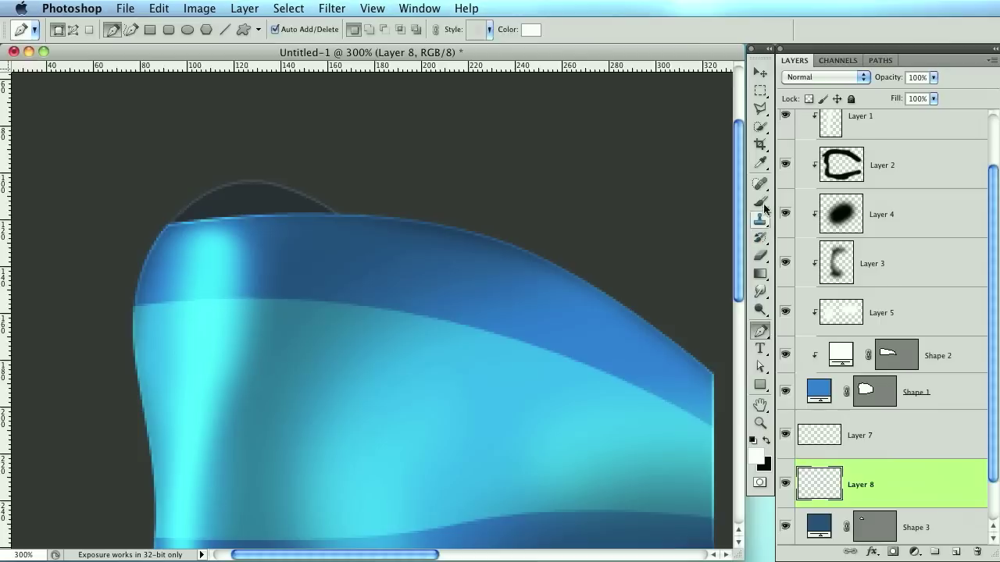
key(b)
key(bracketleft)
drag(191, 178, 293, 175)
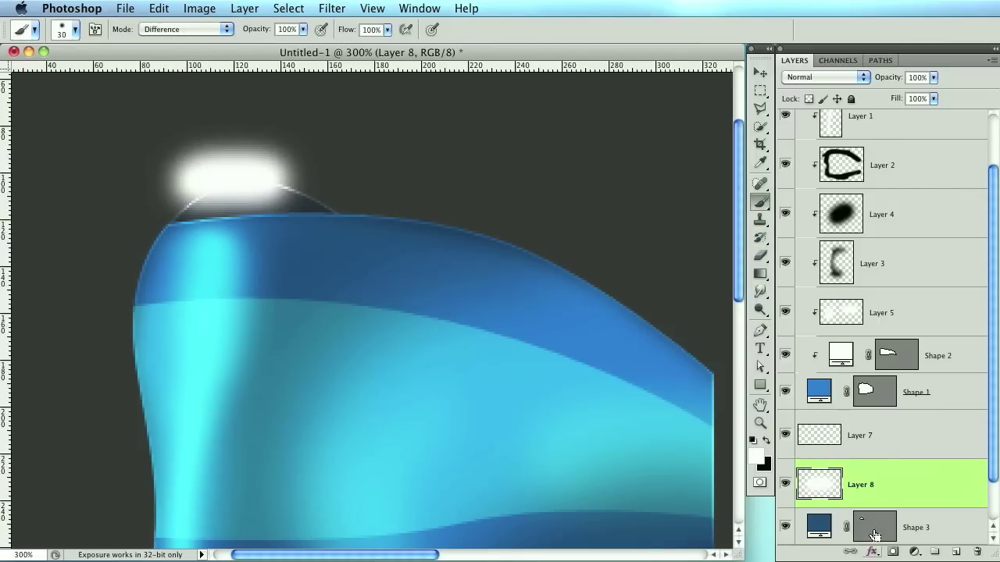
Clip Layer 8 to Shape 3 and reduce its opacity to 75%
right_click(921, 484)
click(960, 558)
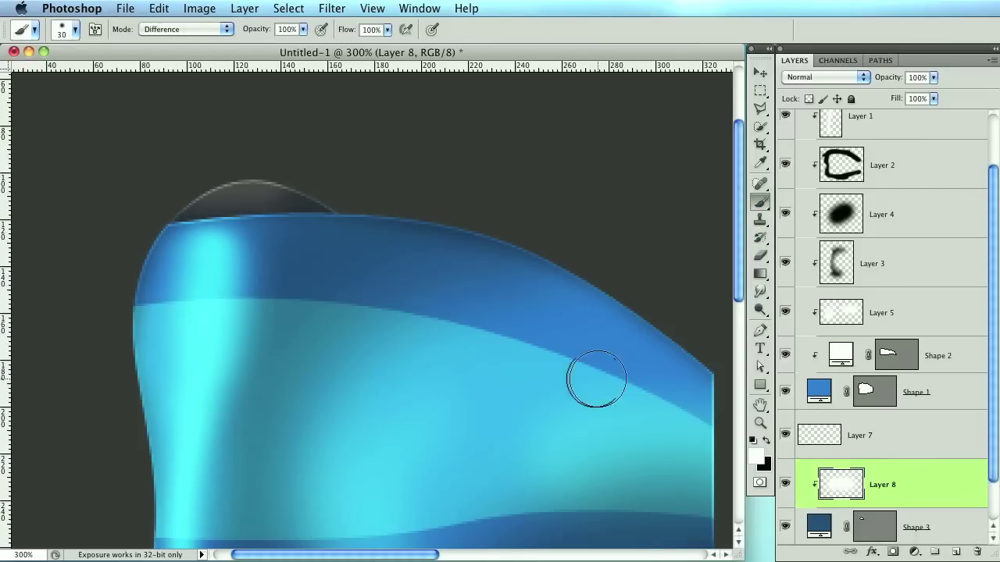
drag(887, 82, 867, 82)
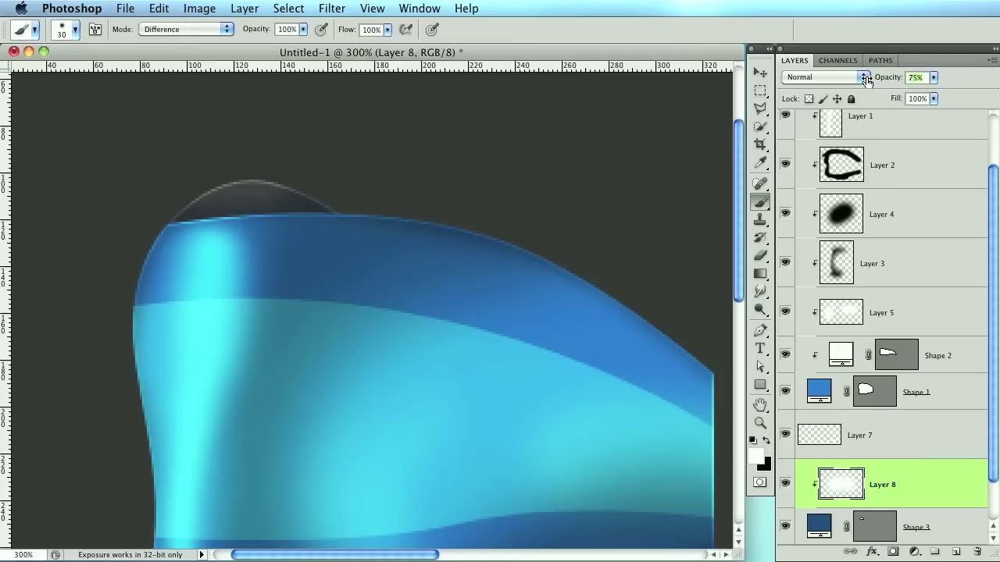
key(ctrl+minus)
key(ctrl+minus)
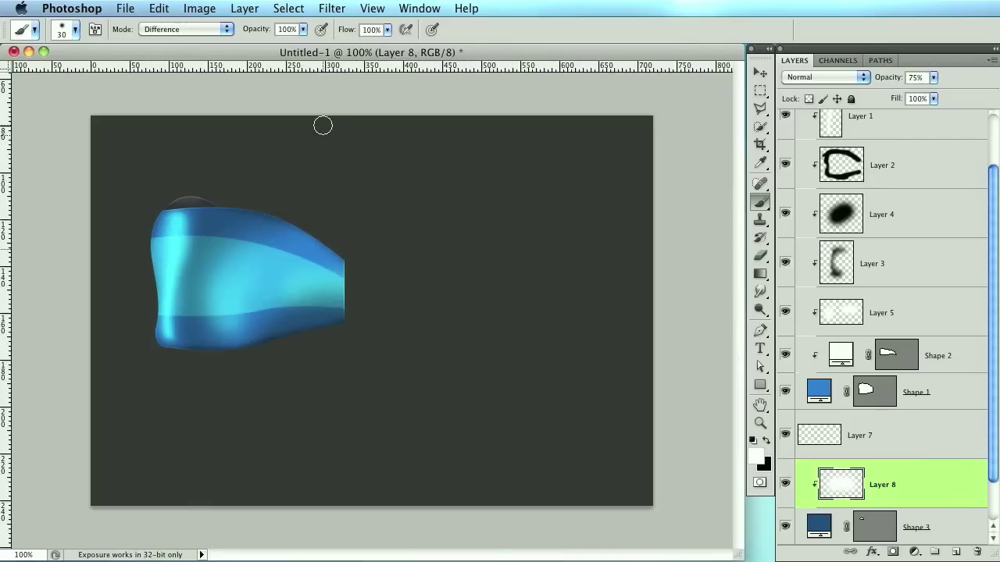
Remove the Layer 7 outline stroke and reshape Shape 3's curved top with the Direct Selection tool
key(ctrl+plus)
key(ctrl+plus)
drag(315, 218, 545, 329)
click(760, 366)
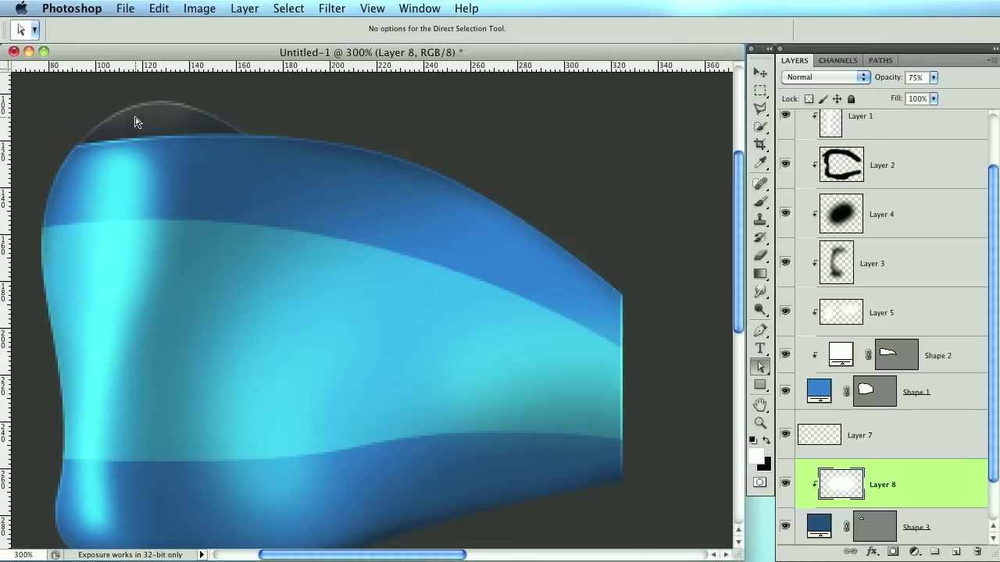
key(alt+bracketleft)
mouse_move(172, 105)
mouse_down()
mouse_move(193, 104)
mouse_move(161, 96)
mouse_up()
key(ctrl+minus)
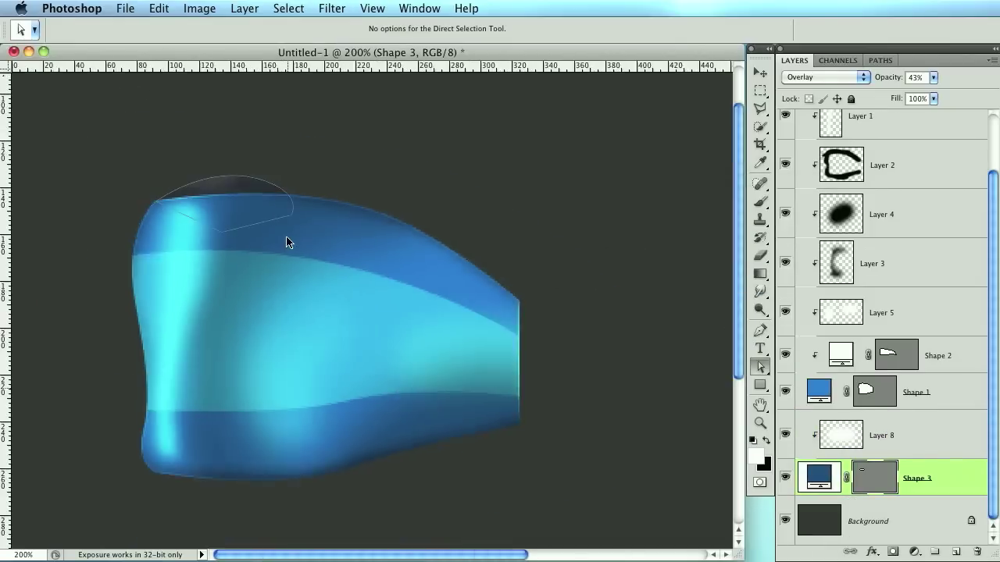
key(ctrl+minus)
Lower the anchor point at the end of Shape 3's top curve so it meets the ribbon's upper edge
key(ctrl+plus)
key(ctrl+plus)
key(ctrl+plus)
drag(200, 207, 354, 370)
drag(328, 231, 333, 253)
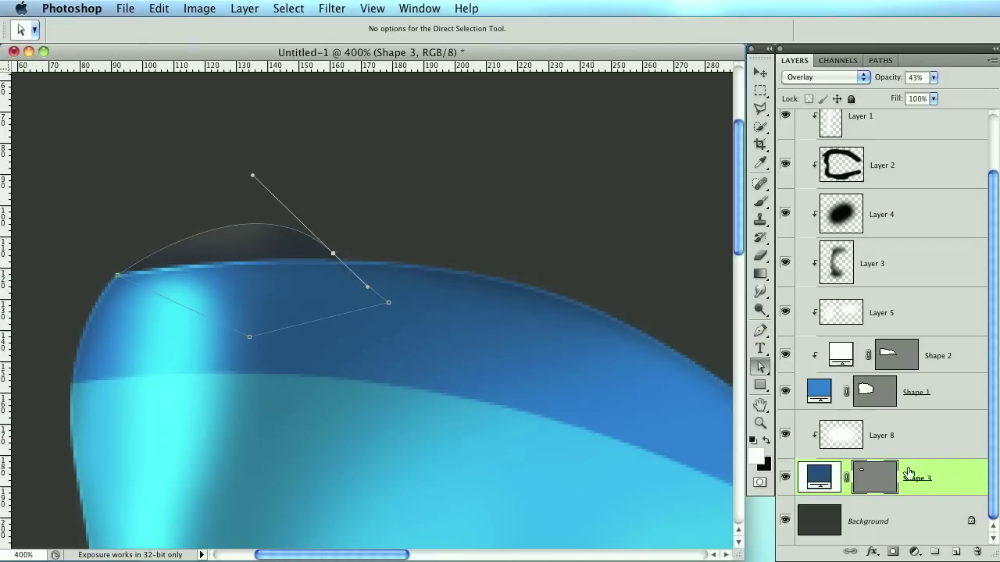
Load the reshaped Shape 3 as a selection, stroke it white on a new layer above Layer 8, and deselect
super+click(868, 479)
click(956, 551)
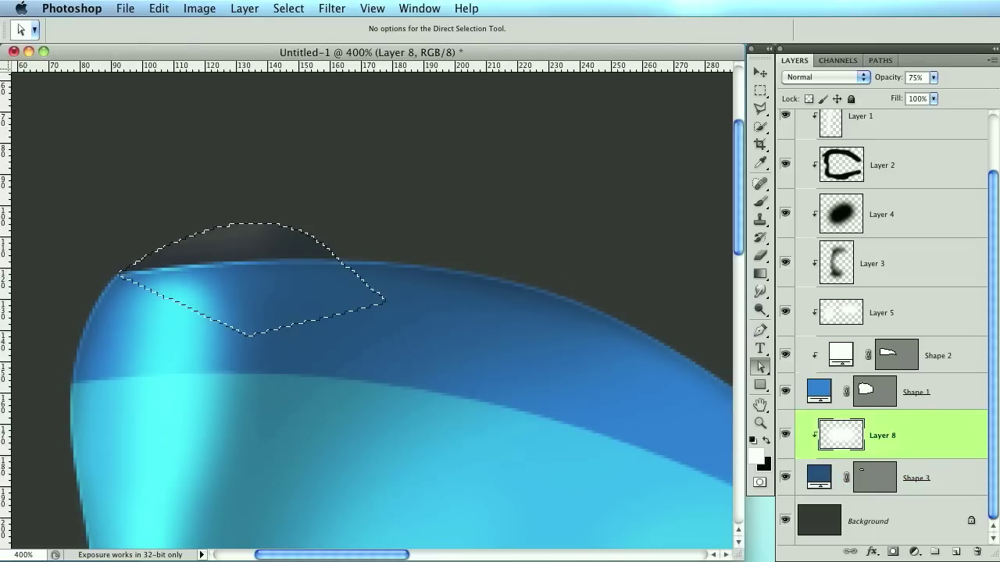
click(154, 8)
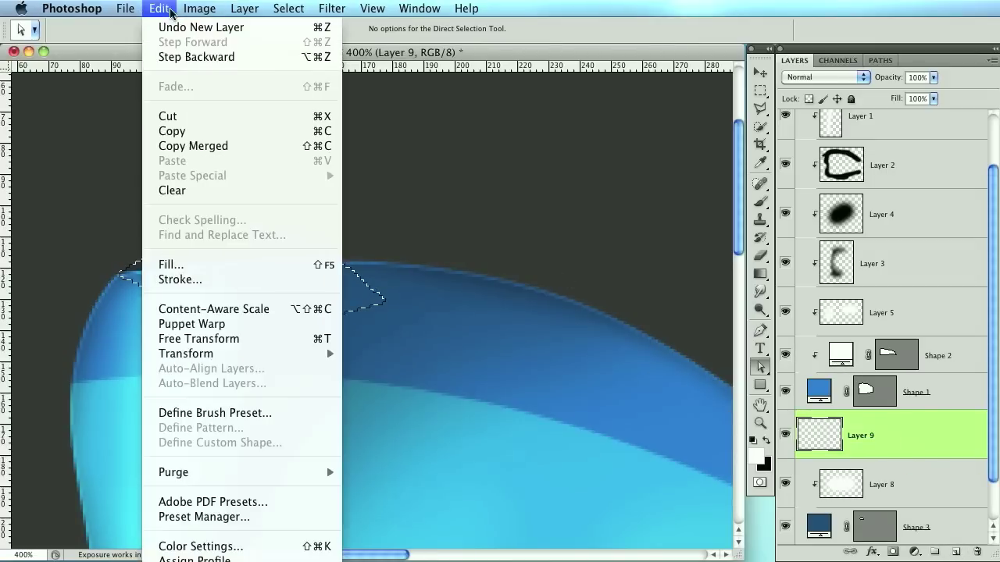
click(224, 277)
key(Return)
key(a)
key(super+d)
Set Layer 9 to Overlay blending at 72% opacity
click(820, 77)
click(816, 227)
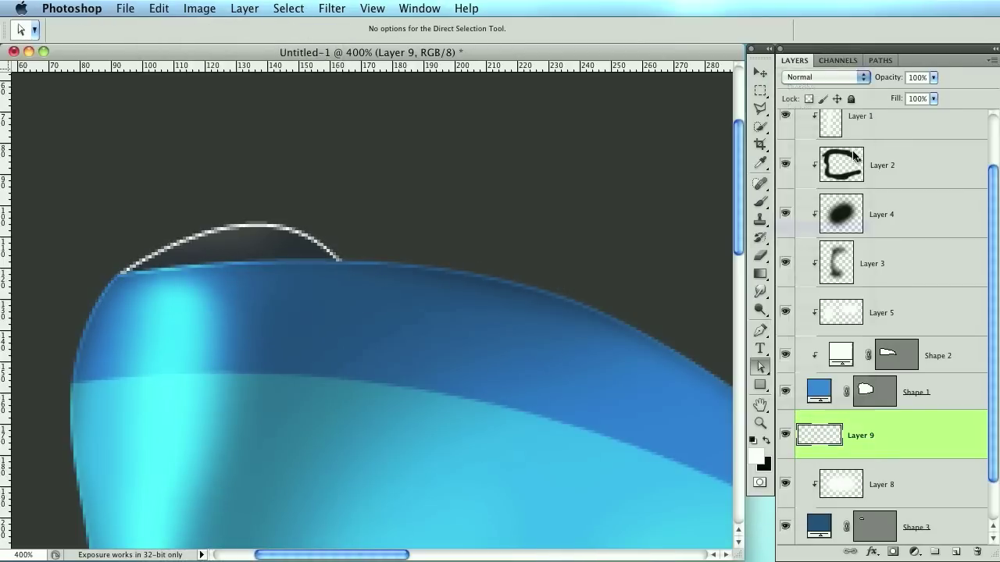
drag(887, 84, 867, 84)
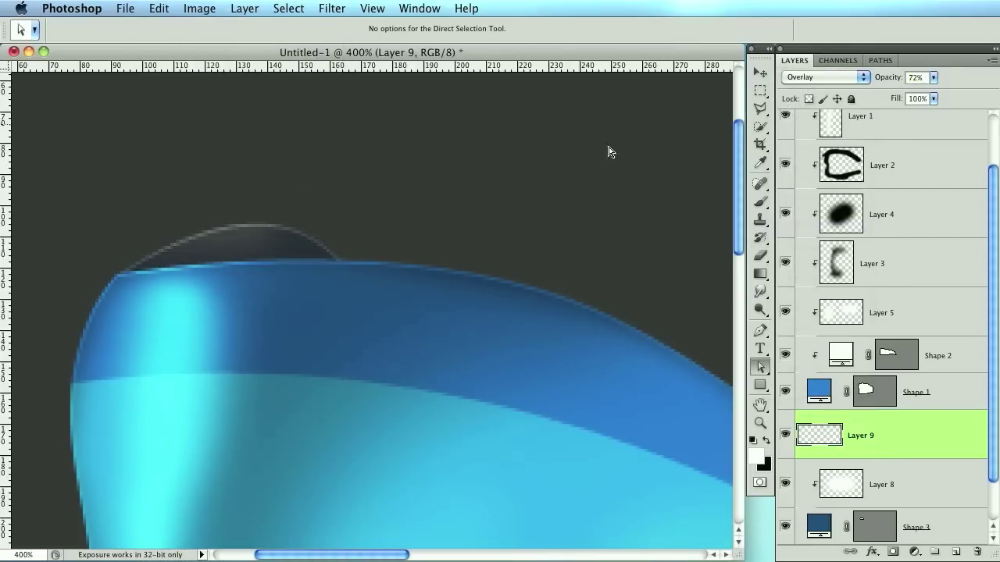
key(super+alt+0)
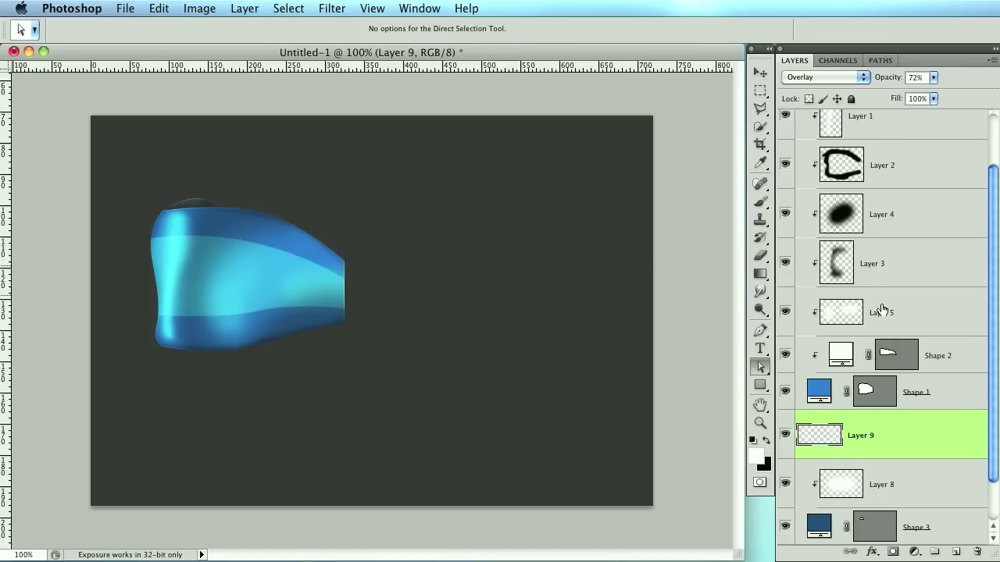
Group Shape 3, Layer 8 and Layer 9 and name the group "ribbon back"
scroll(882, 310, down, 2)
click(959, 480)
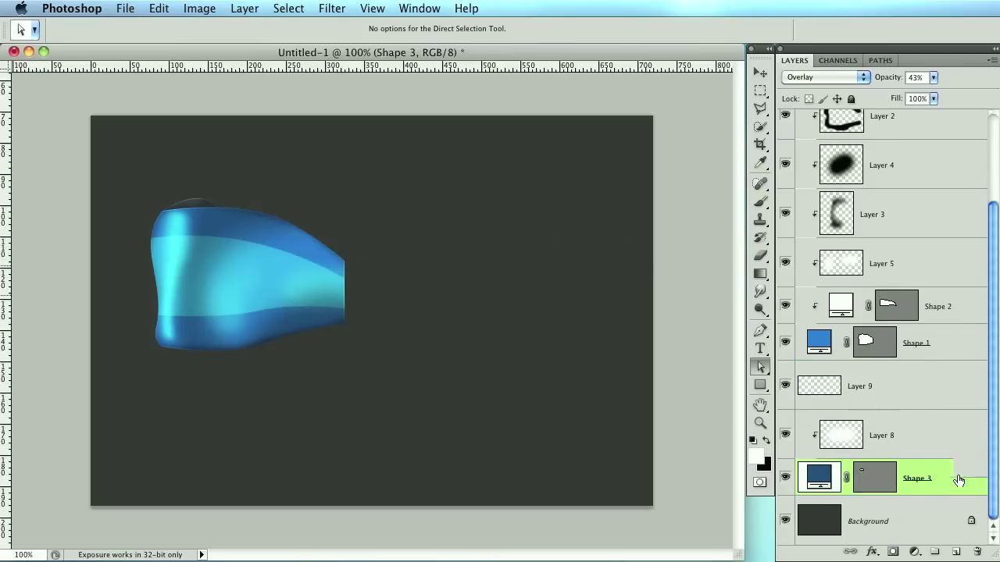
shift+click(952, 449)
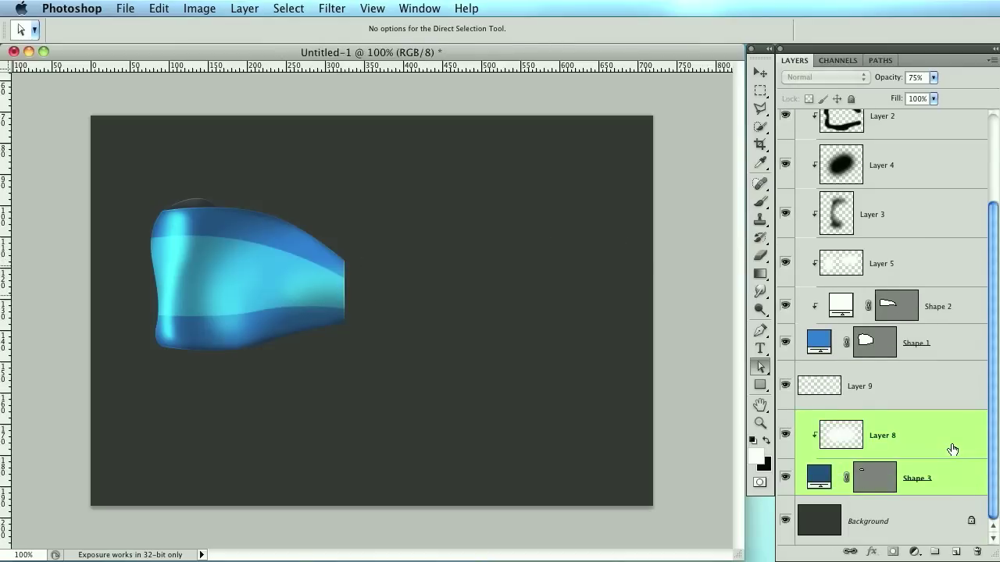
shift+click(939, 404)
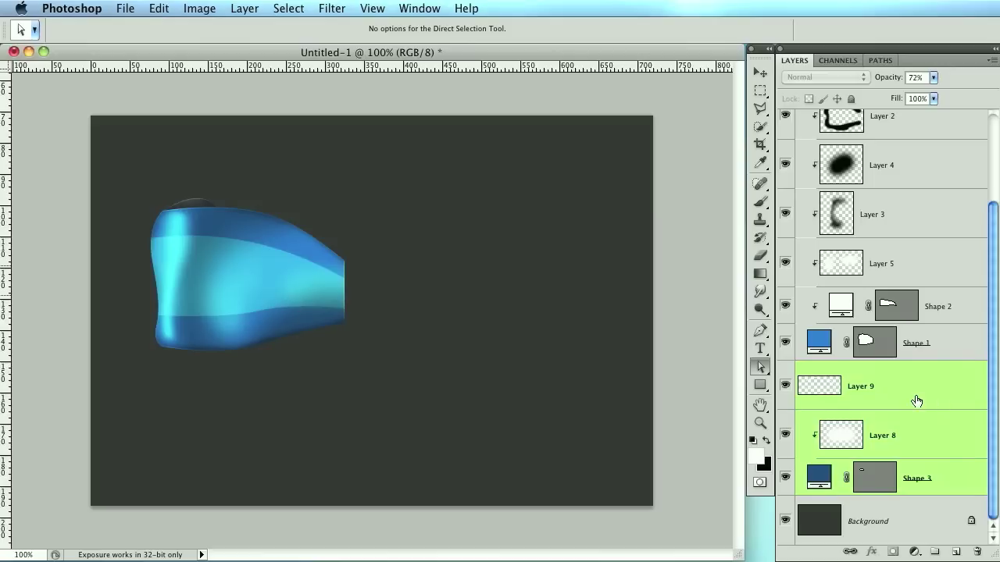
key(super+g)
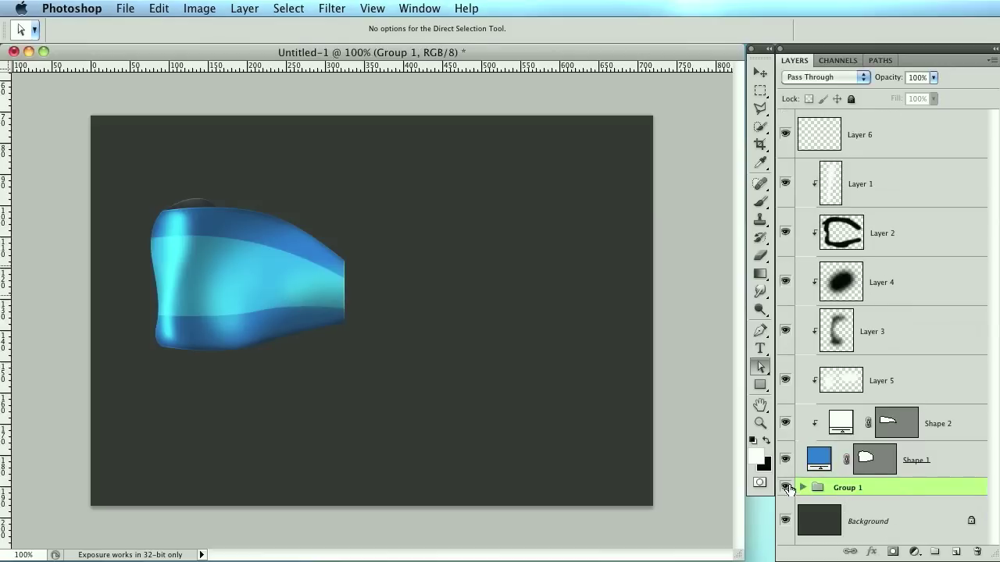
double_click(855, 489)
text(tibbon back)
key(Return)
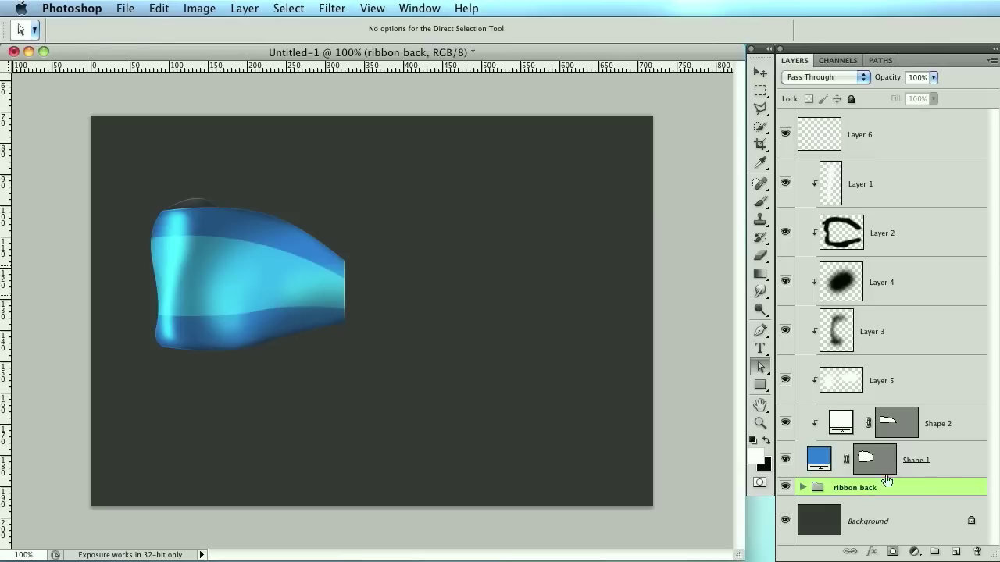
Group all layers from Shape 1 up to Layer 6 and name the group "ribbon left"
click(948, 467)
shift+click(889, 138)
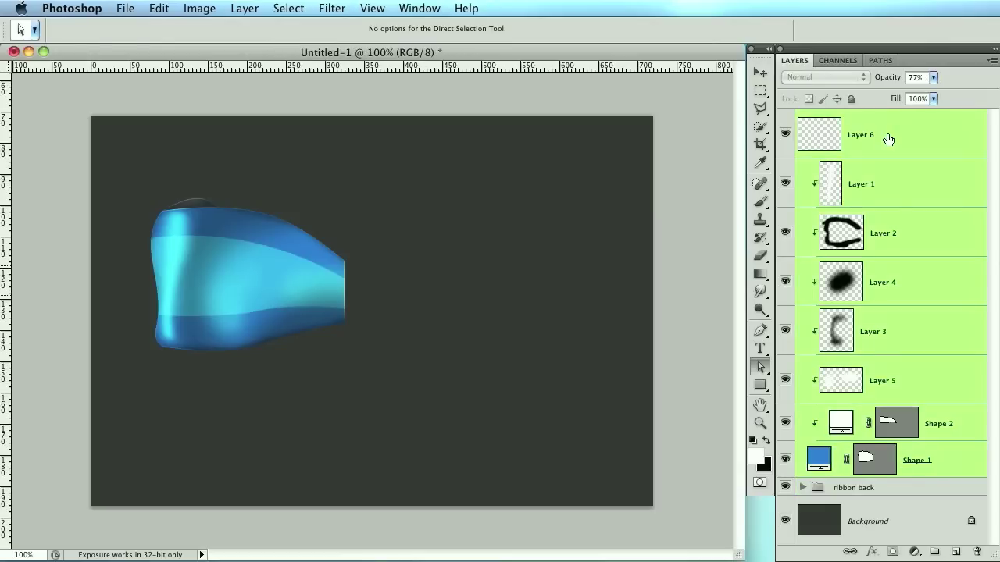
key(super+g)
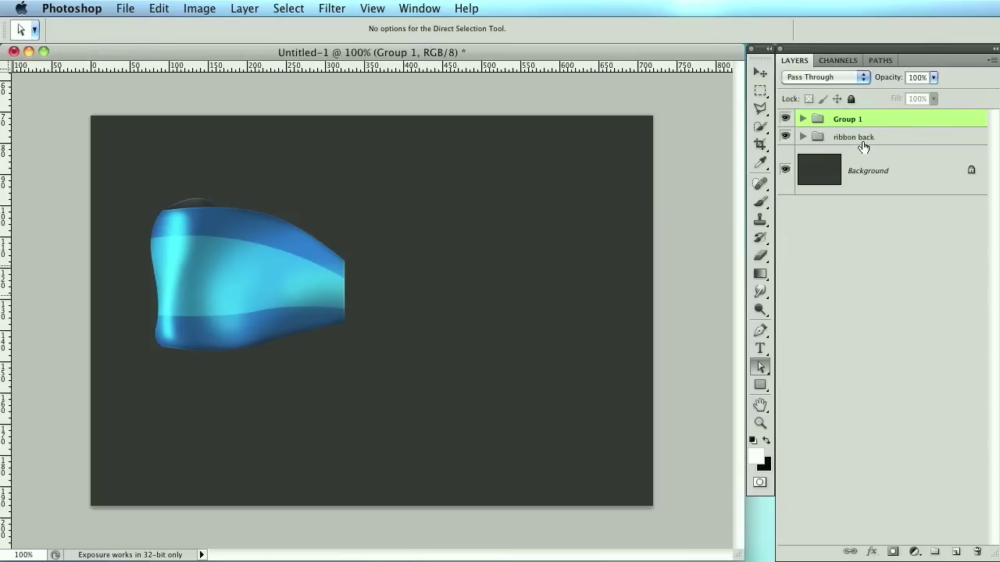
double_click(850, 118)
text(ribbon left)
key(Return)
Duplicate the ribbon left group about 350 px to the right and flip the copy horizontally
click(760, 72)
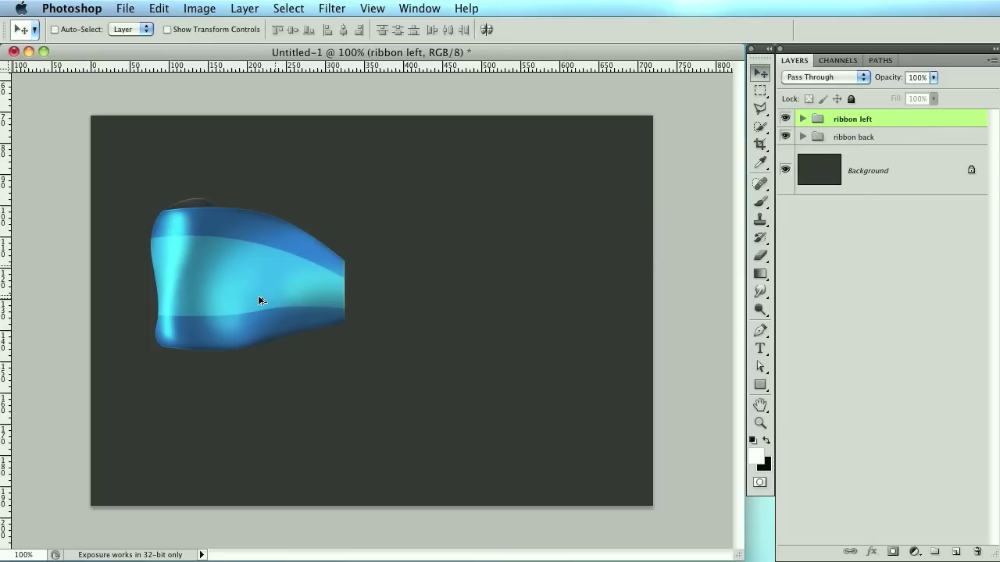
drag(233, 297, 502, 290)
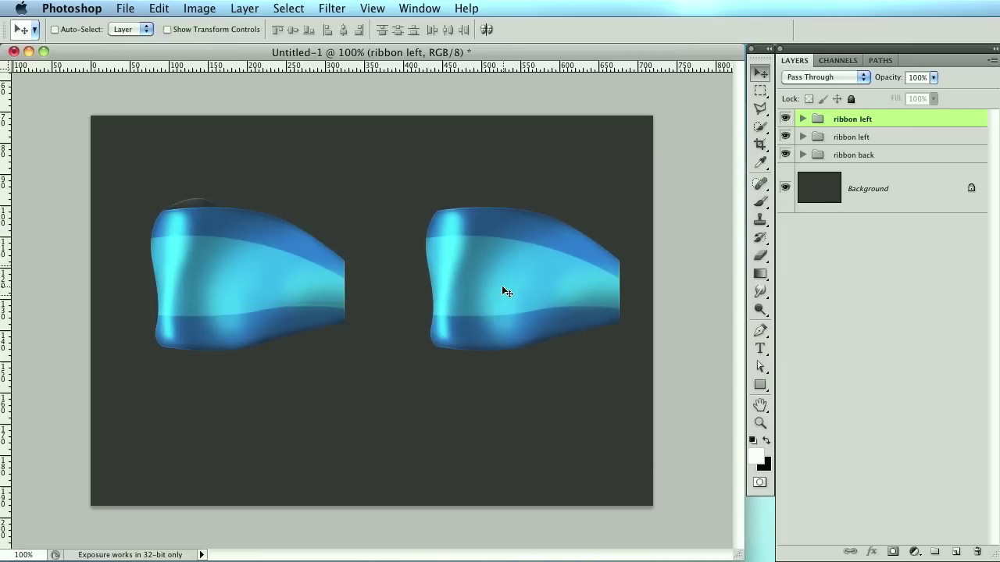
key(ctrl+t)
right_click(529, 279)
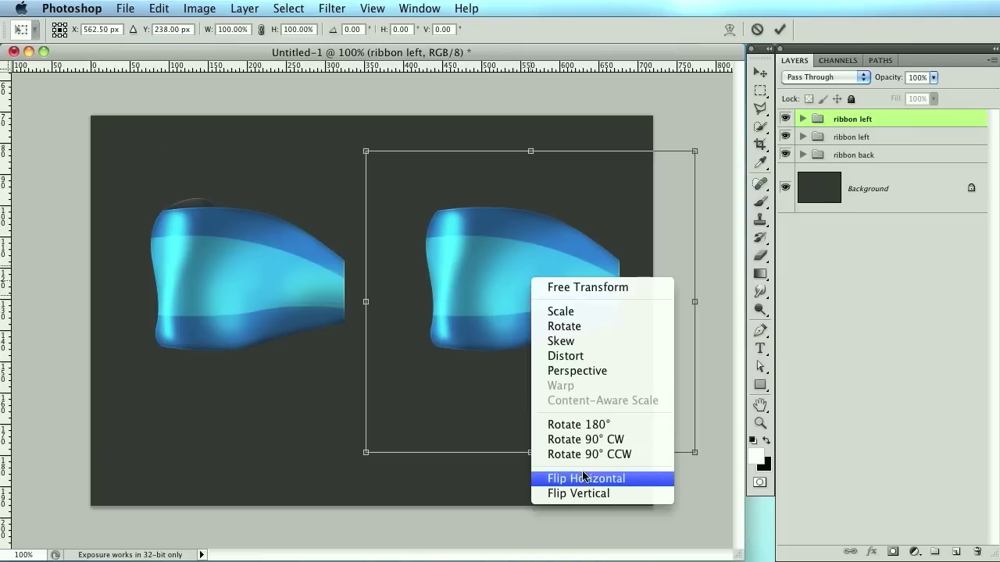
click(583, 478)
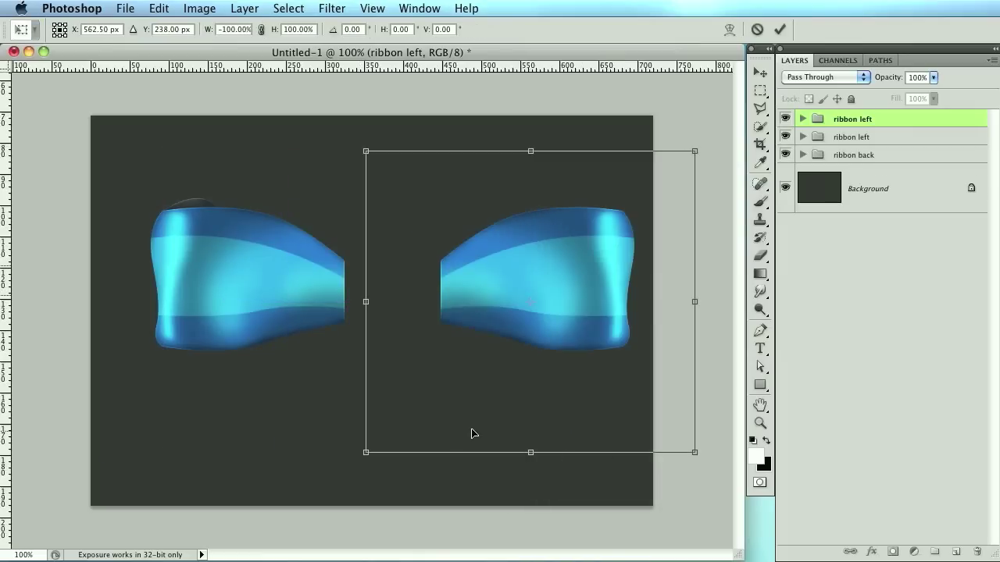
key(Return)
Nudge the flipped copy about 20 px left, and shift all three ribbon groups slightly left together
drag(520, 313, 523, 344)
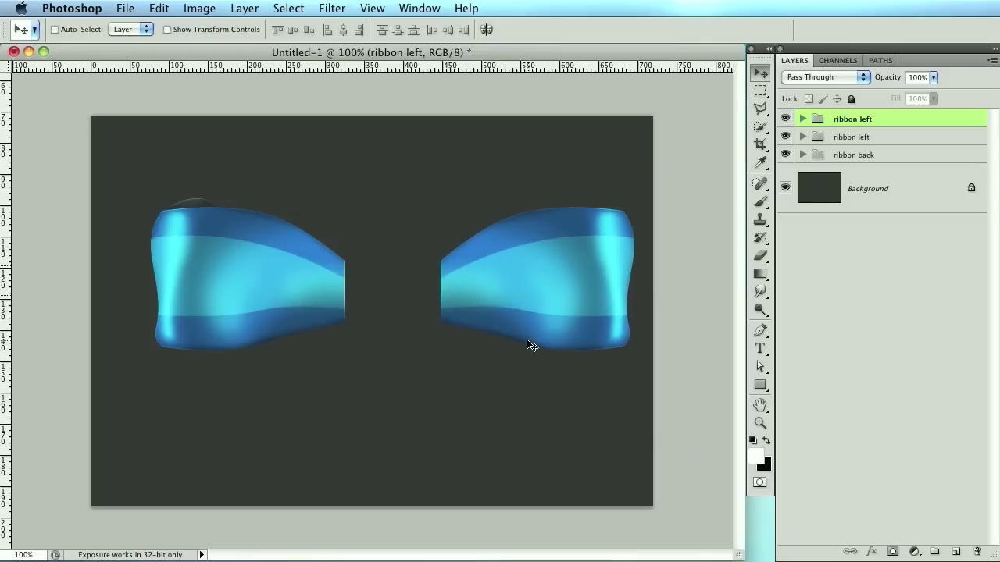
key(shift+Left)
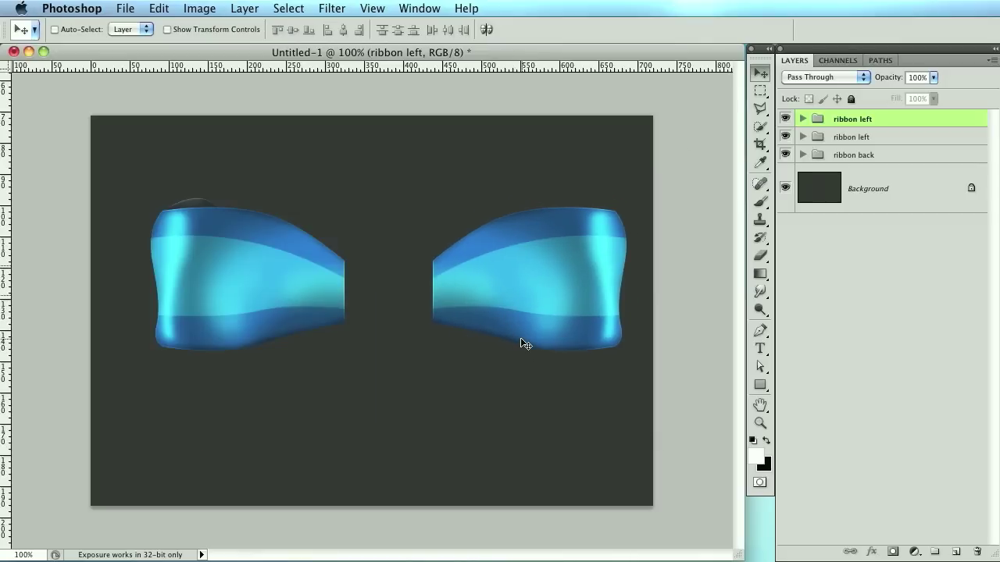
key(shift+Left)
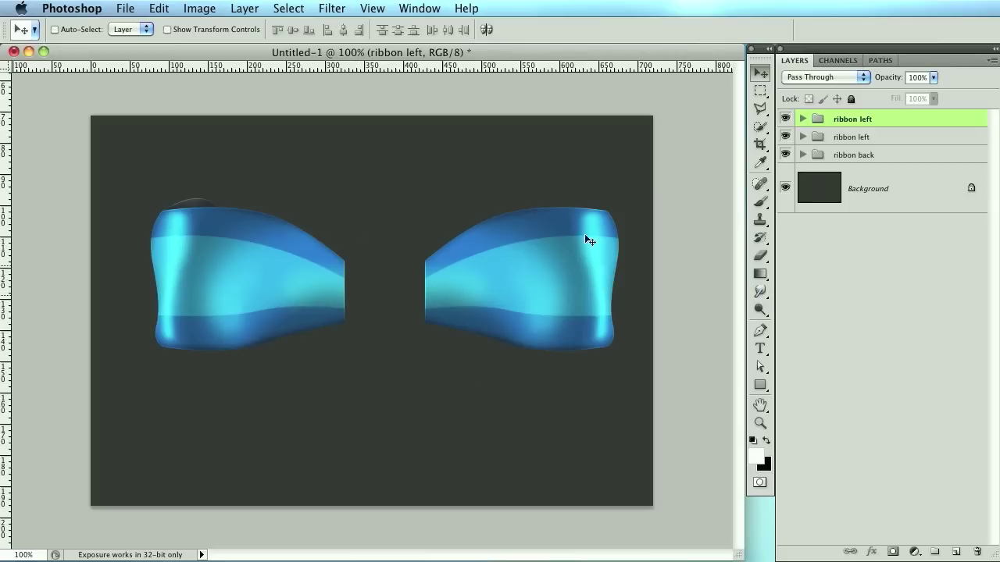
shift+click(888, 155)
drag(526, 253, 518, 254)
Add a new layer above the ribbon groups and start a Pen shape with a curved edge over the left ribbon's inner end
click(912, 124)
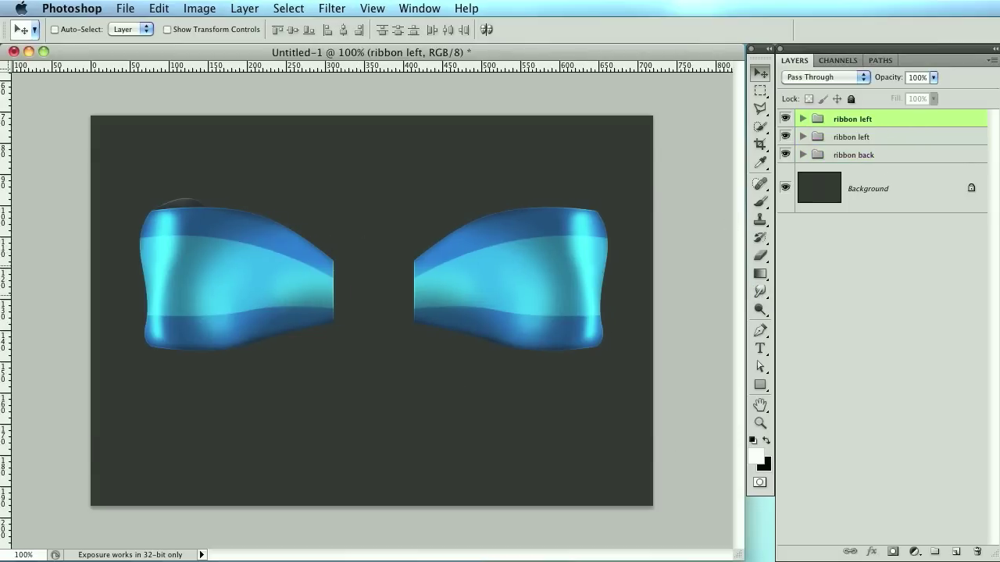
click(954, 552)
key(super+equal)
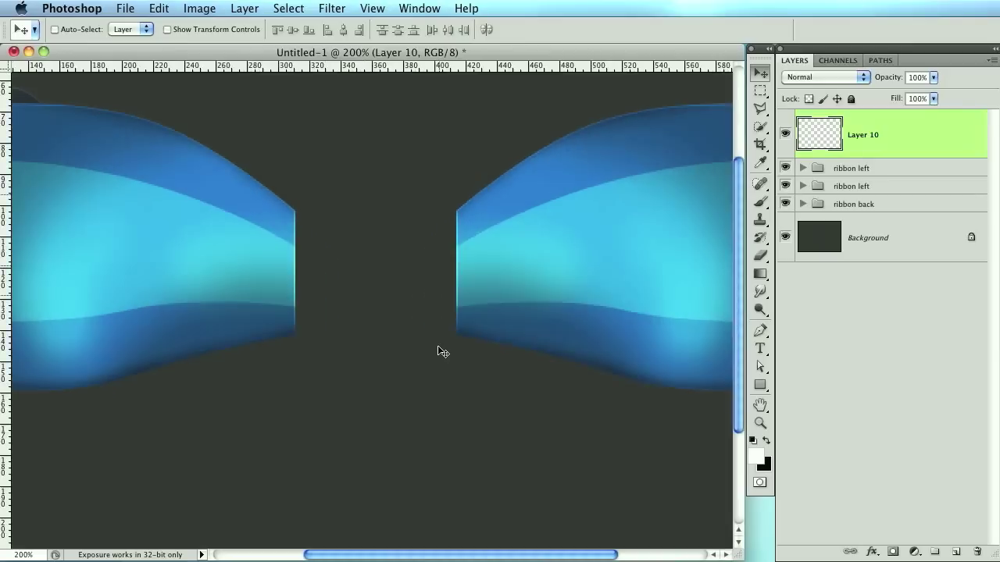
drag(375, 286, 371, 327)
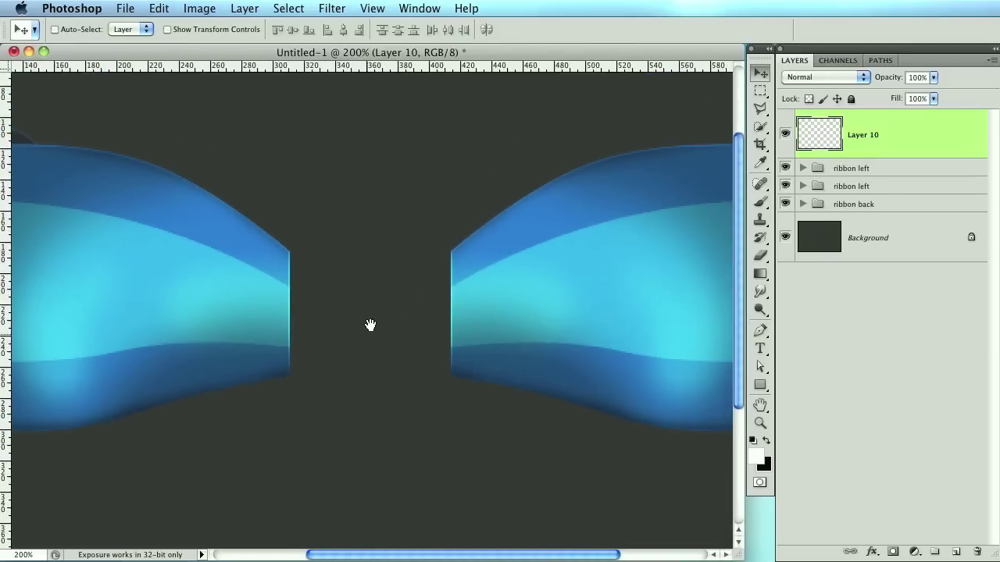
click(758, 329)
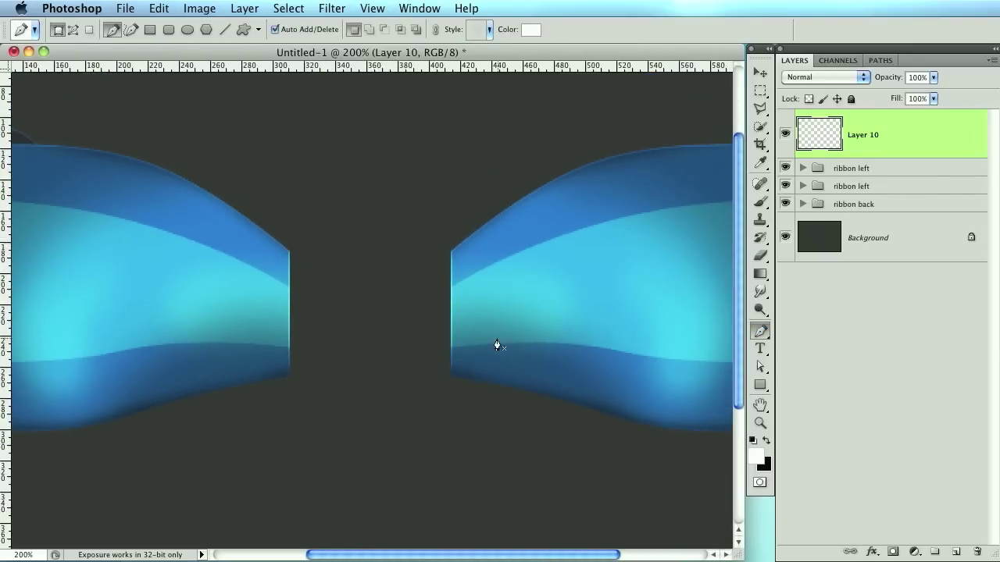
click(275, 238)
drag(282, 262, 272, 285)
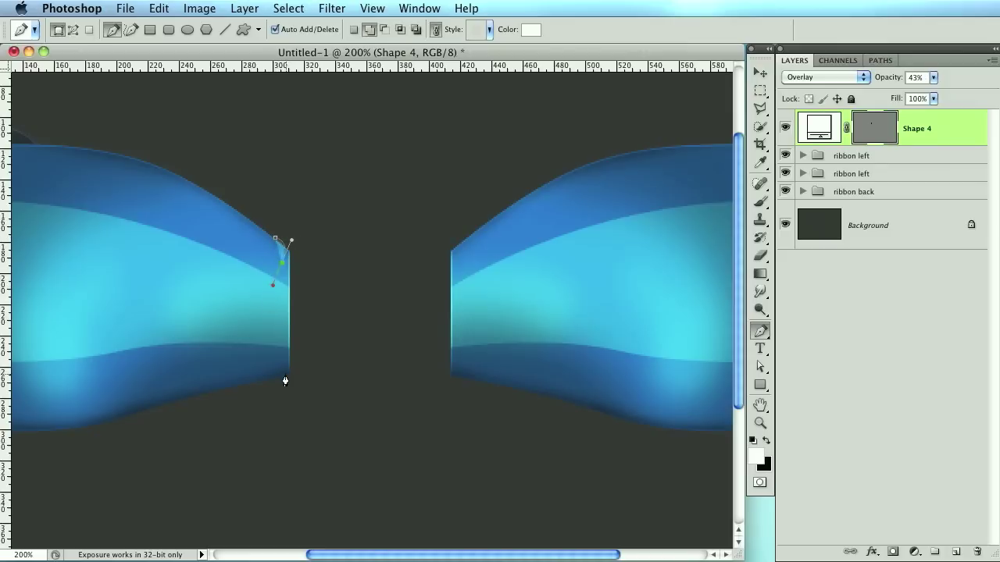
drag(281, 380, 301, 390)
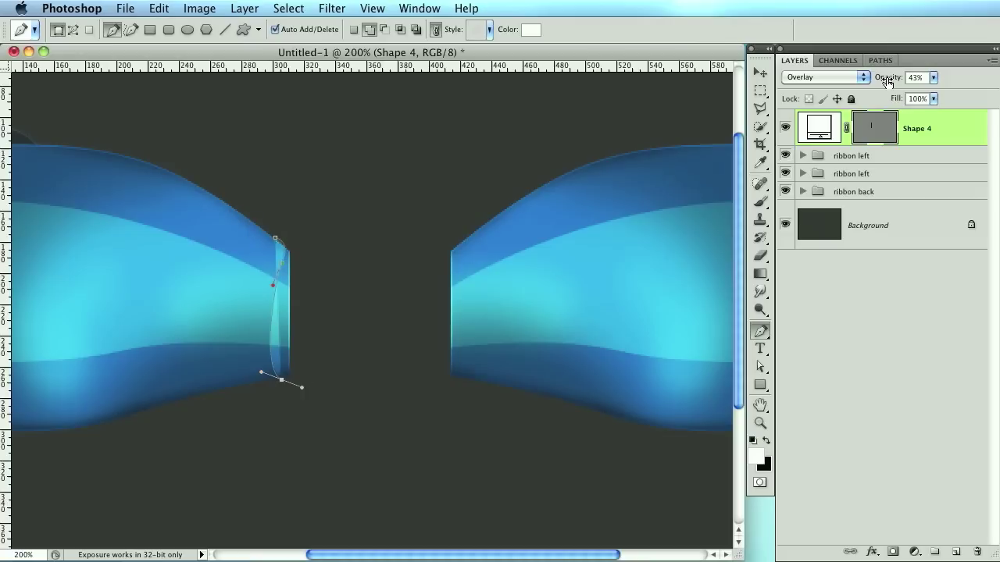
Set the new shape layer's opacity to 100% and its blend mode to Normal
key(0)
click(838, 78)
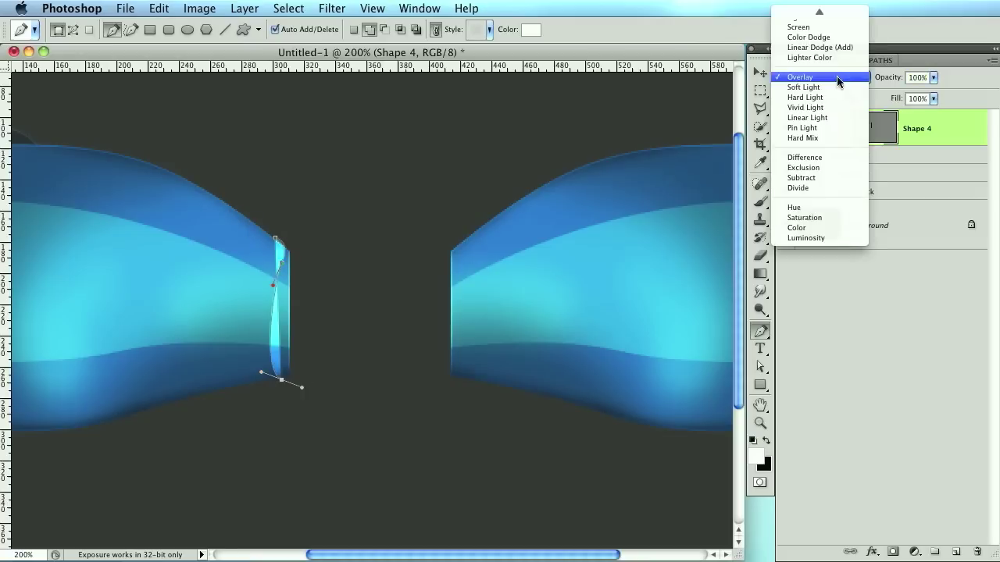
click(814, 13)
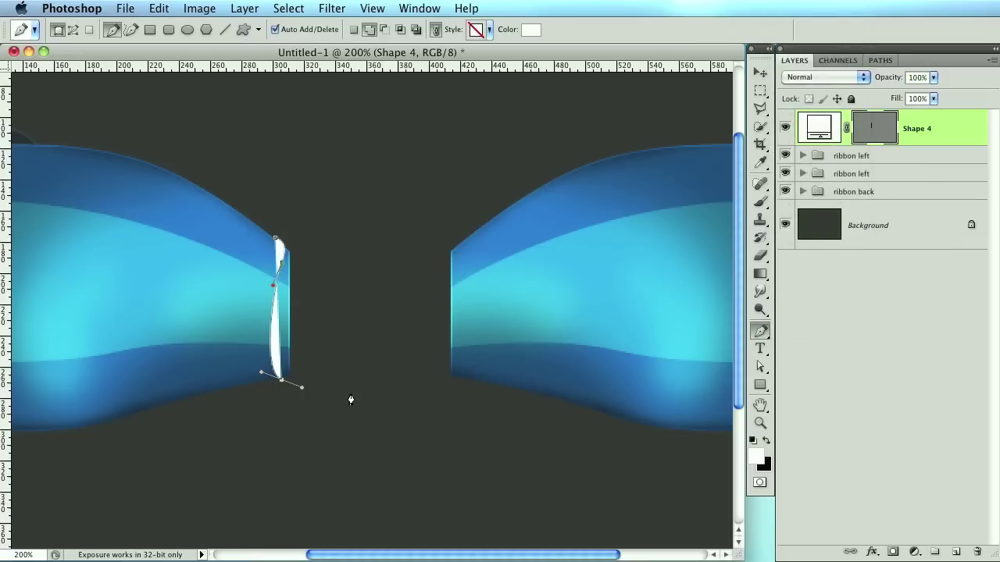
Complete the centre knot outline with a wavy bottom, curved right side and wavy top, closing the shape between the ribbon halves
drag(395, 371, 476, 374)
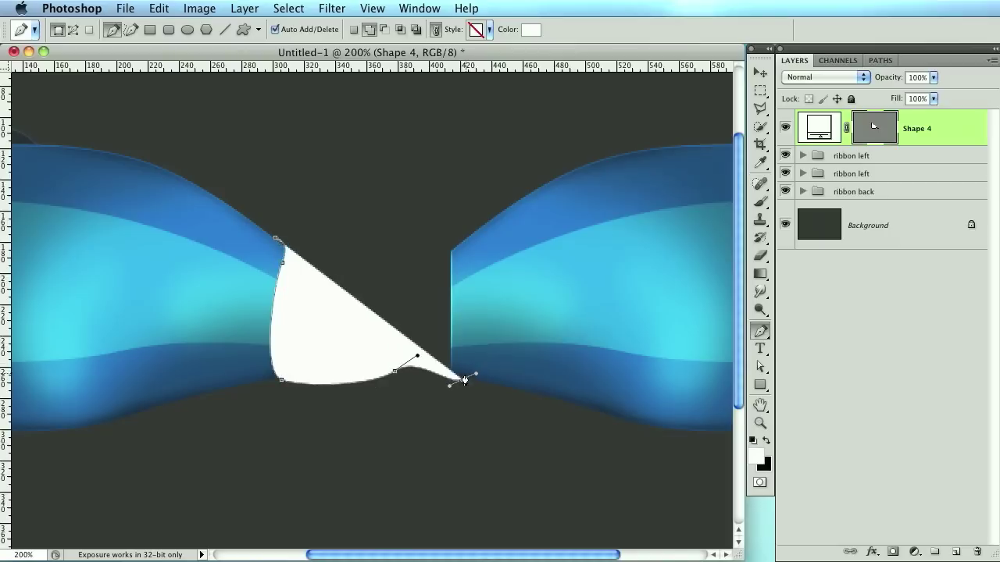
drag(481, 267, 473, 231)
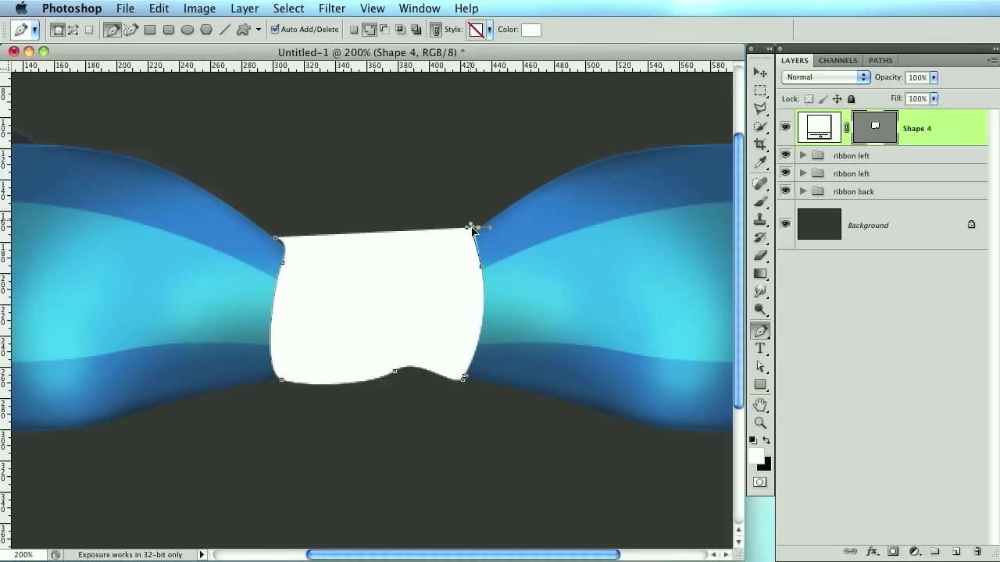
click(467, 232)
drag(390, 229, 255, 263)
key(Return)
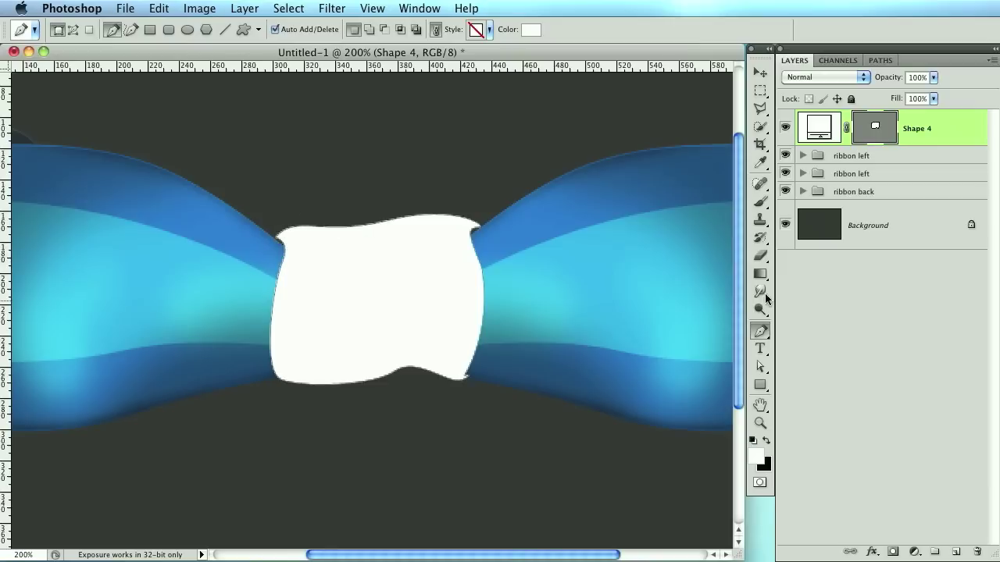
Refine the curve handles at the knot shape's upper right and upper left corners with the Direct Selection tool
click(760, 366)
click(479, 229)
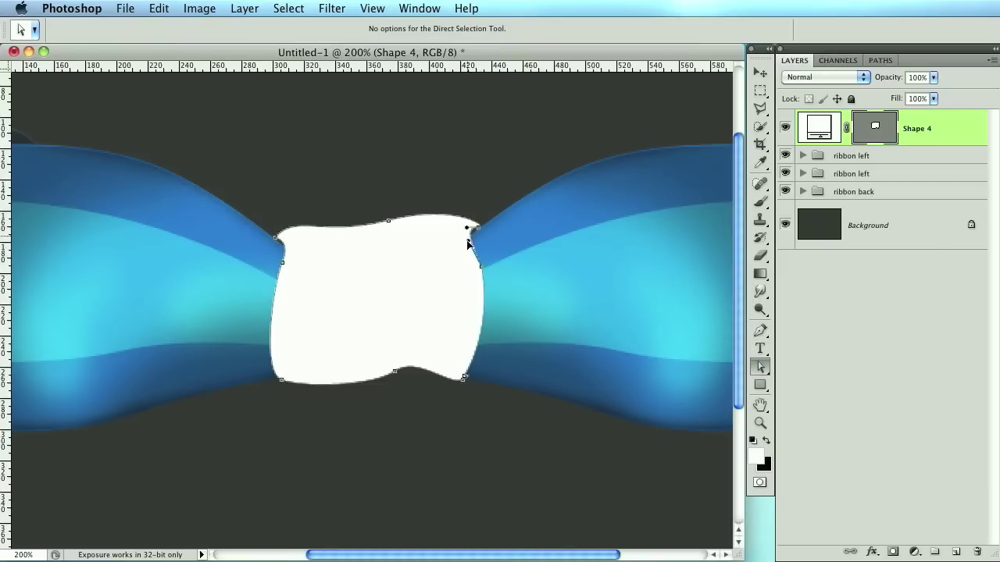
drag(466, 231, 471, 237)
click(479, 231)
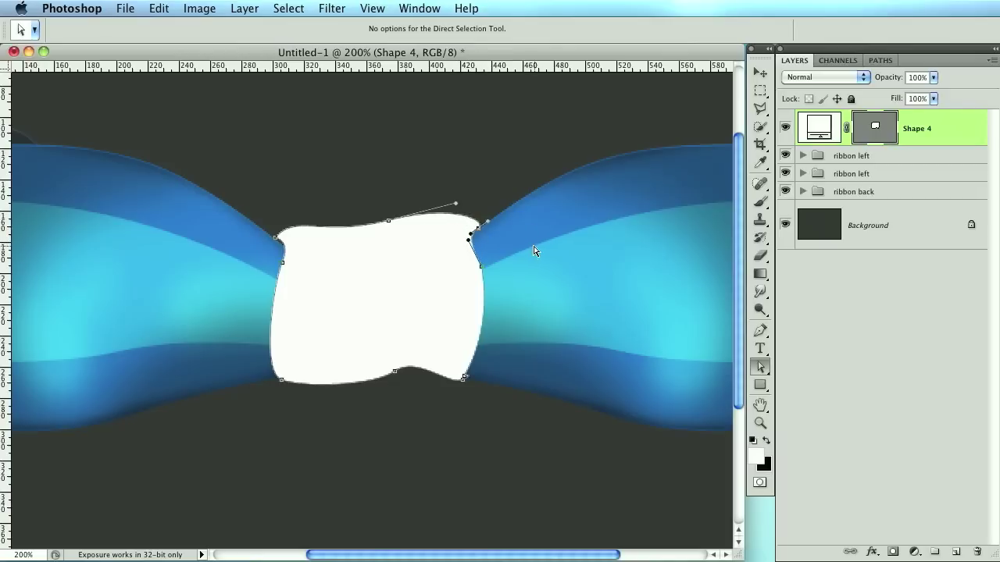
click(274, 240)
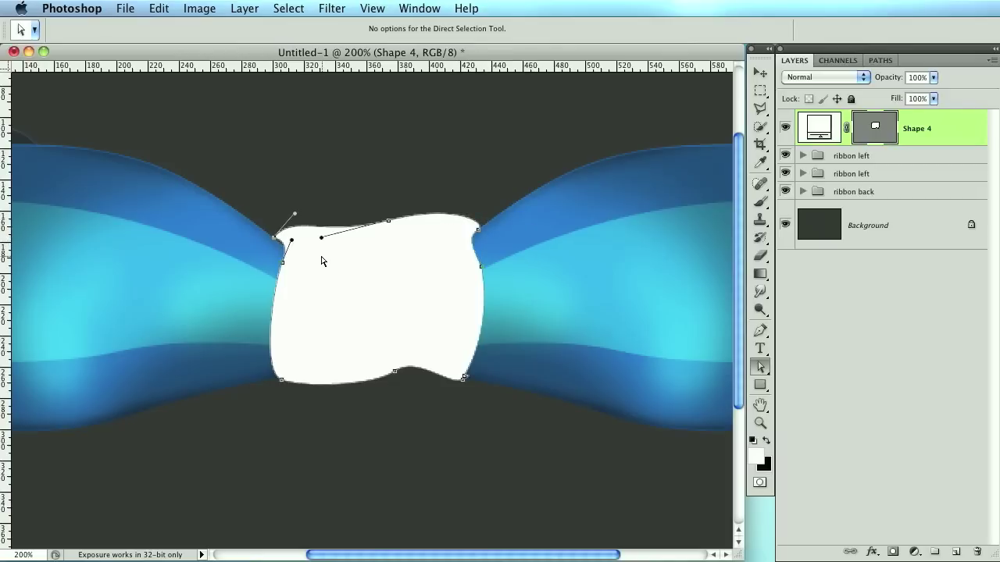
drag(289, 240, 296, 243)
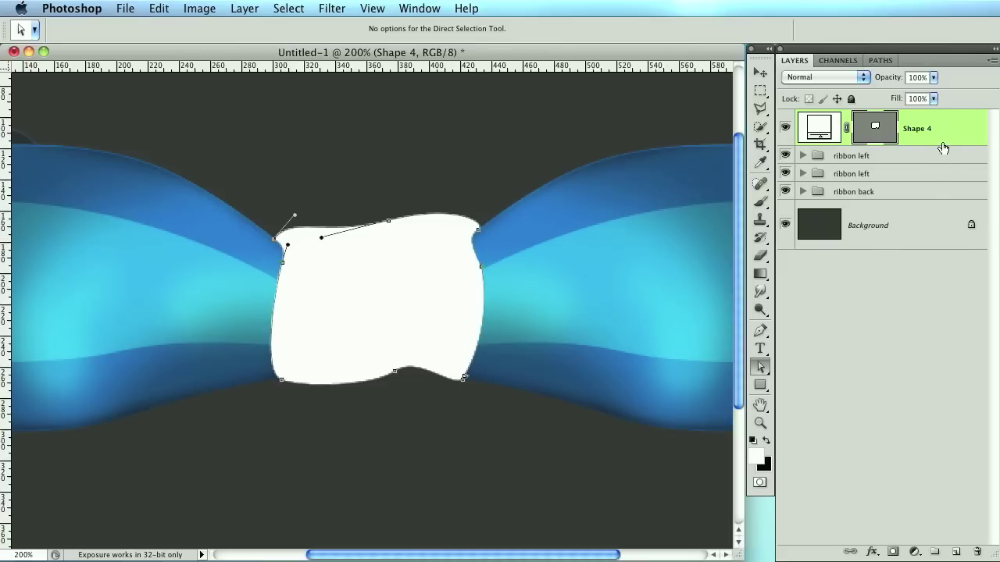
Fill the knot shape with the dark blue sampled from the lower band of the right ribbon half
double_click(808, 127)
click(551, 358)
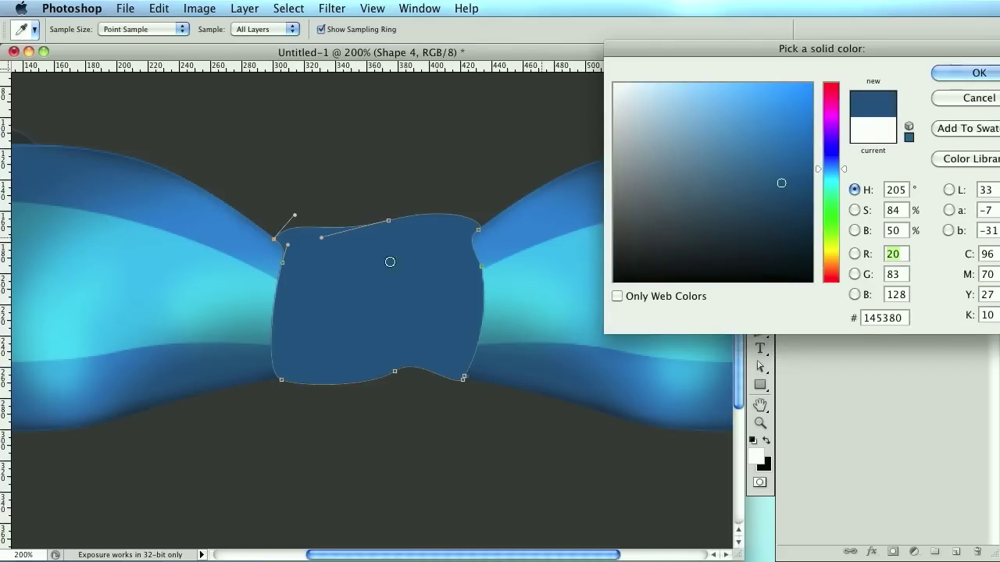
key(Return)
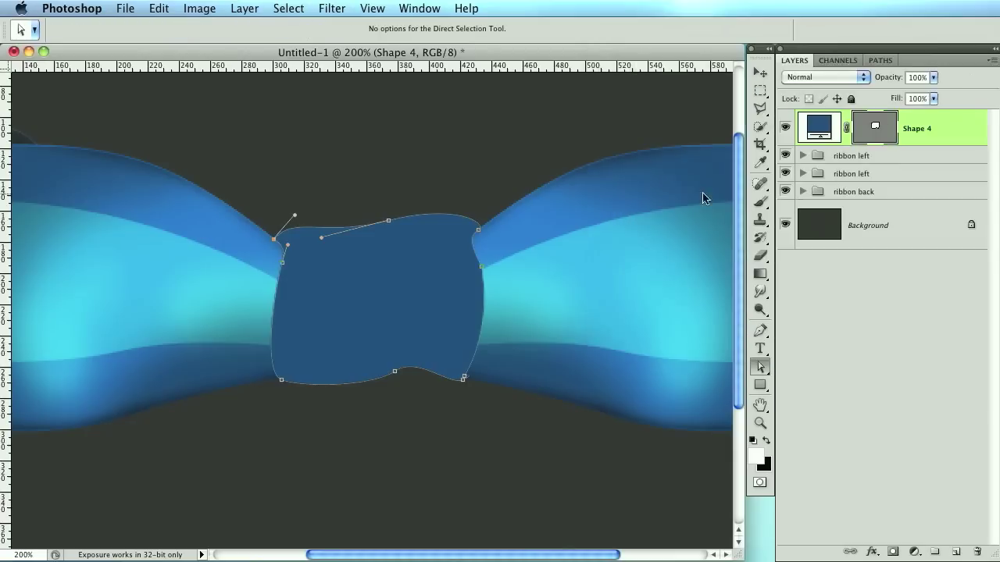
key(super+minus)
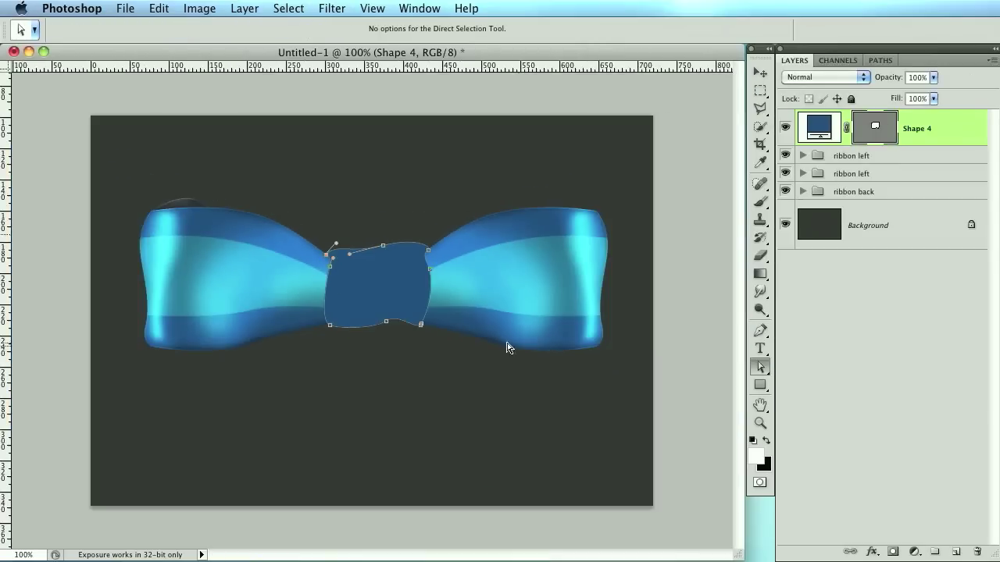
Check the fill colour of Shape 3 inside the ribbon back group
click(802, 191)
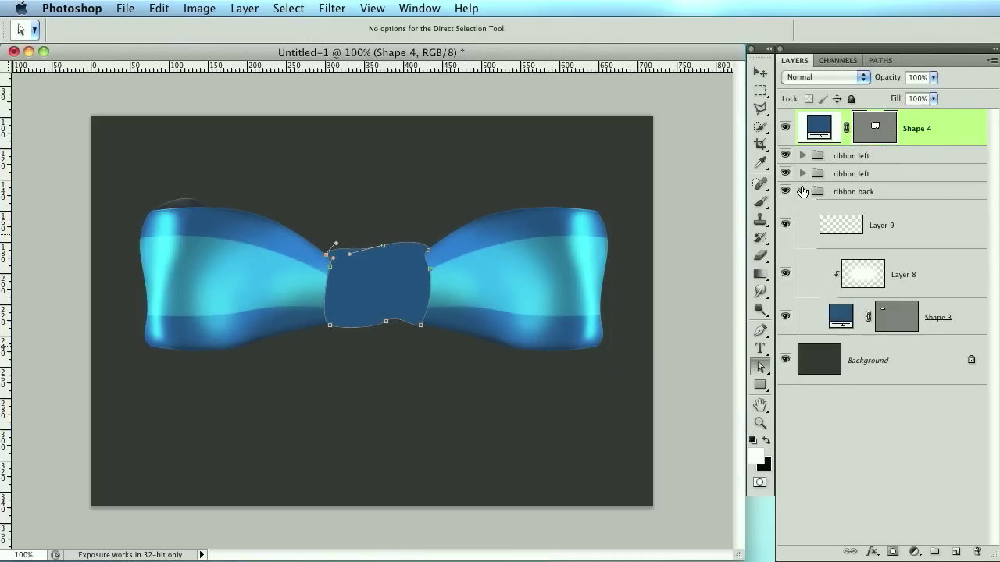
double_click(834, 324)
click(901, 316)
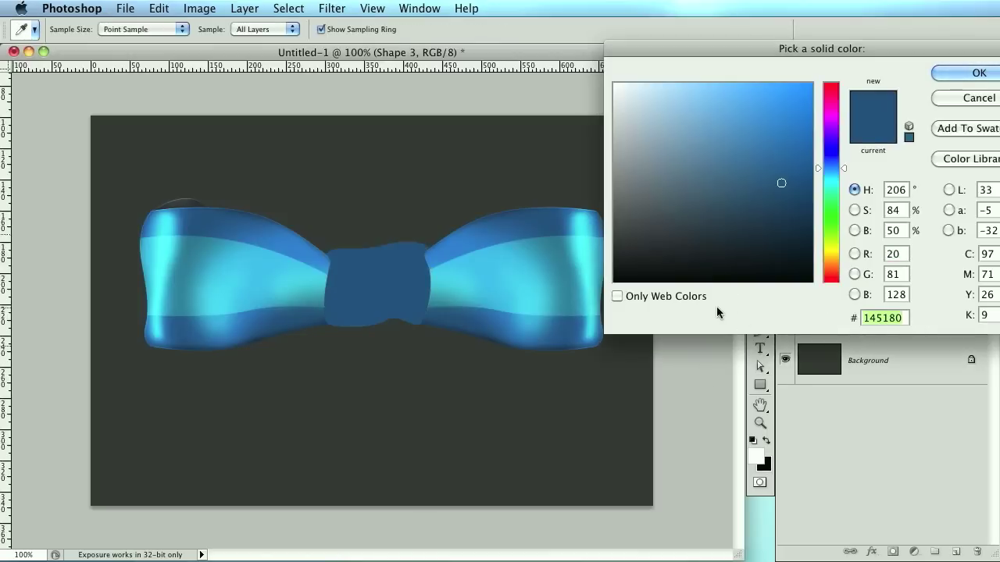
key(Return)
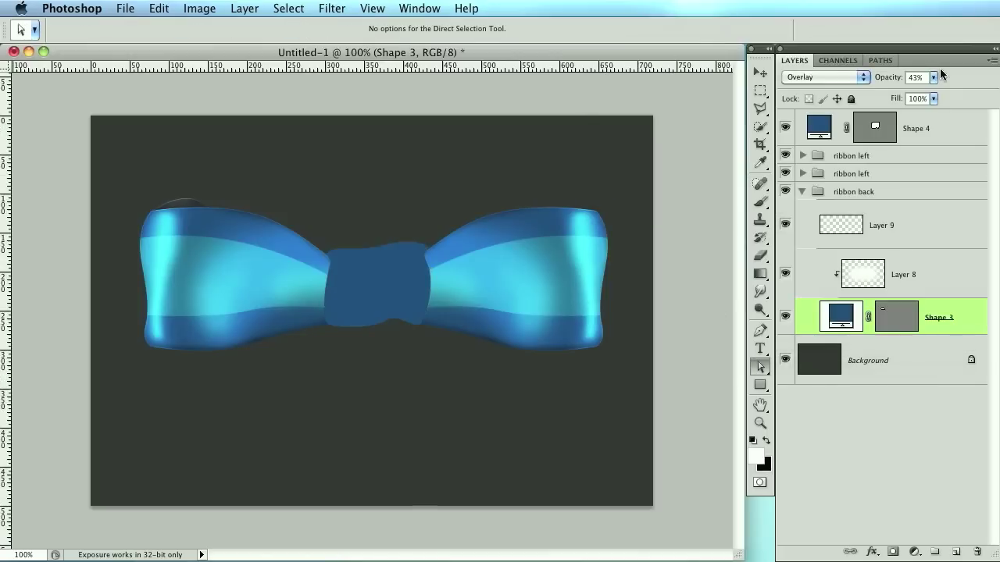
click(802, 191)
Copy the hex fill colour of Shape 1 in the lower ribbon left group and check the Shape 2 layer's settings
click(802, 173)
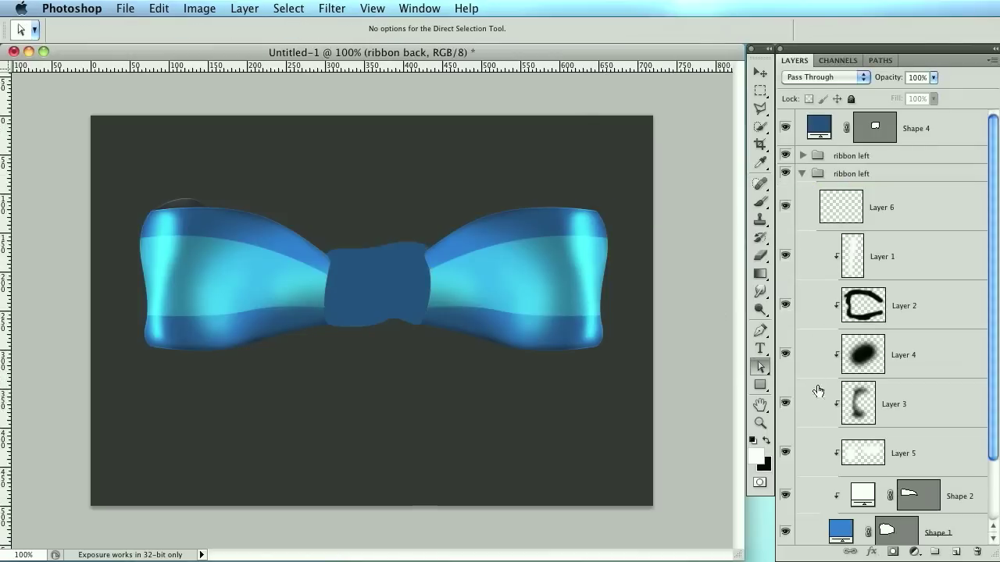
double_click(840, 531)
click(902, 315)
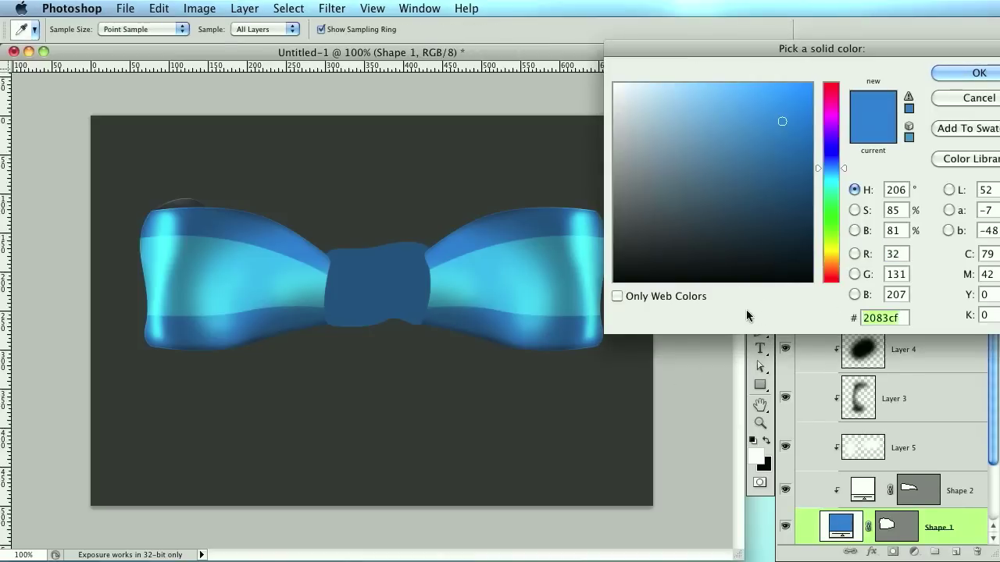
key(Return)
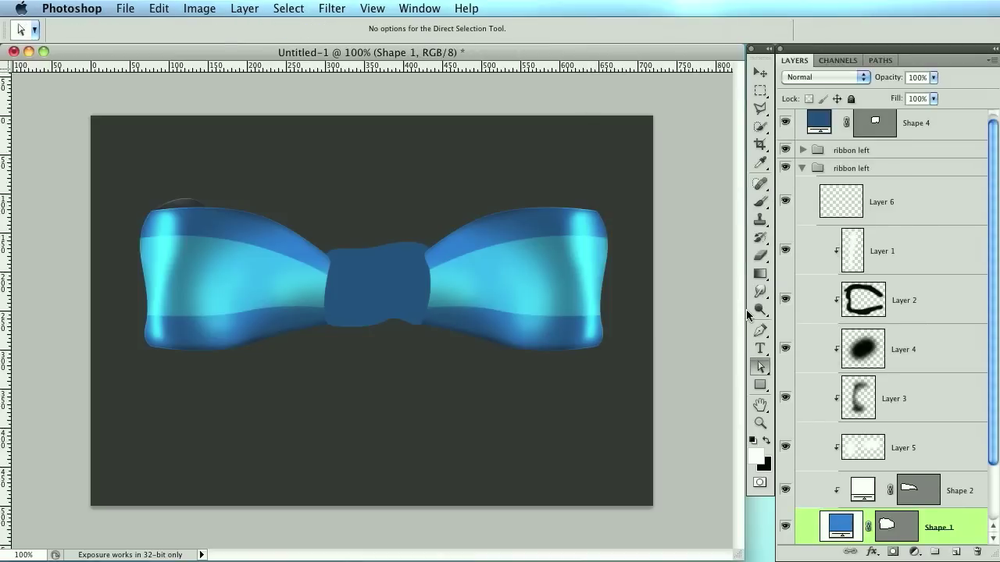
click(816, 486)
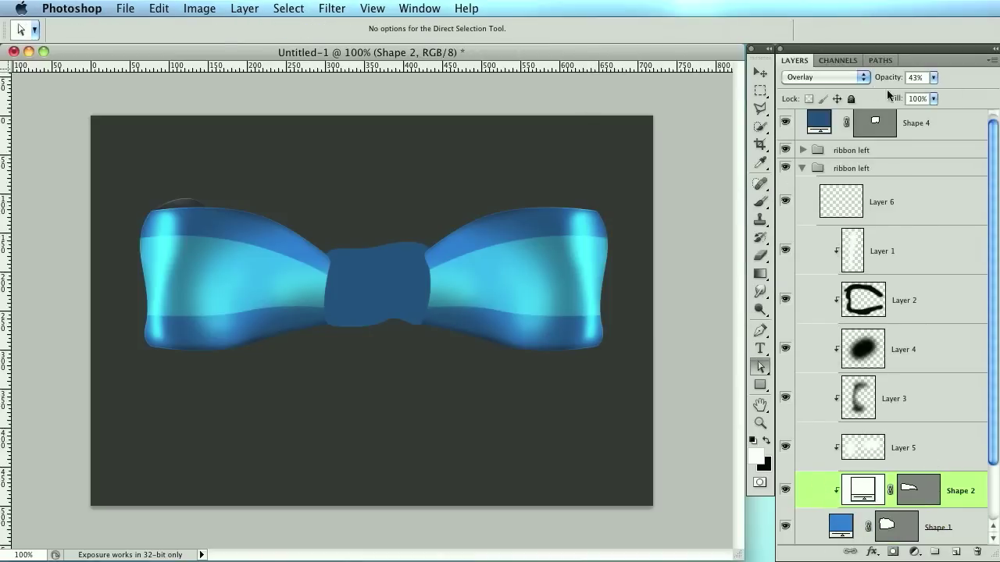
click(801, 168)
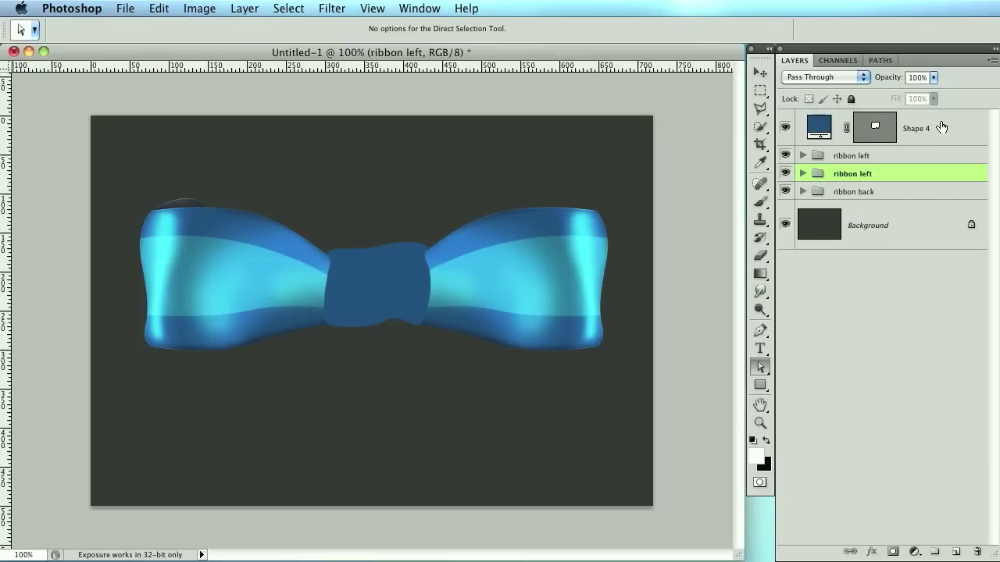
Set the fill colour of the centre knot, Shape 4, to the copied hex value 2083cf
click(832, 130)
double_click(832, 129)
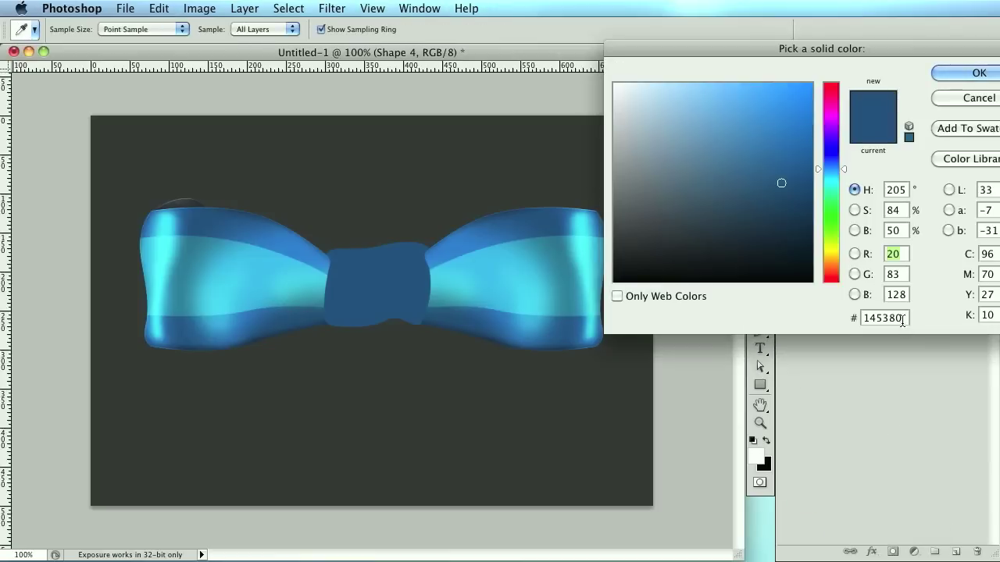
key(super+v)
key(Return)
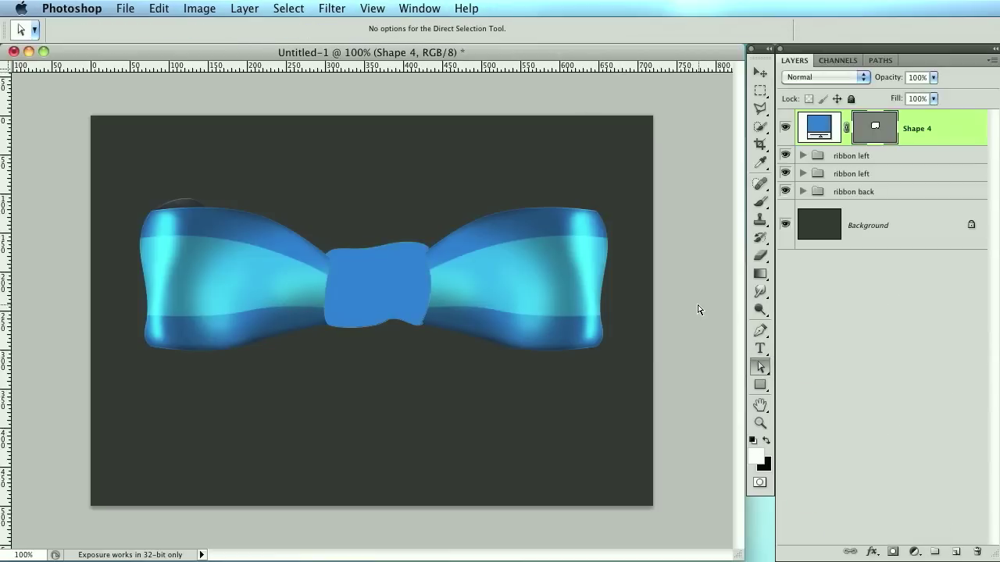
Add a new layer above Shape 4 and start a white Pen shape with an S-curved left edge running down the knot
key(super+equal)
key(super+equal)
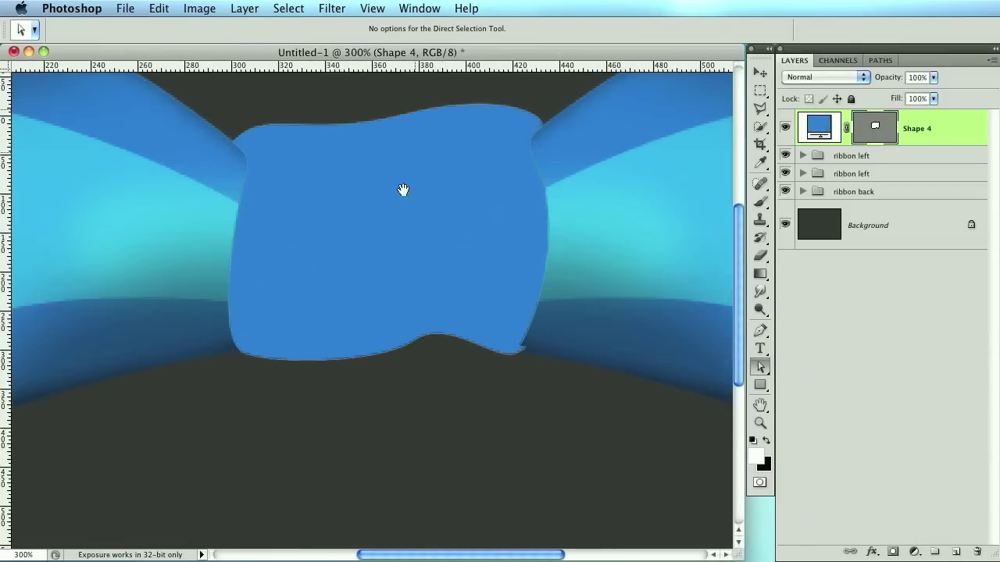
click(955, 551)
click(758, 333)
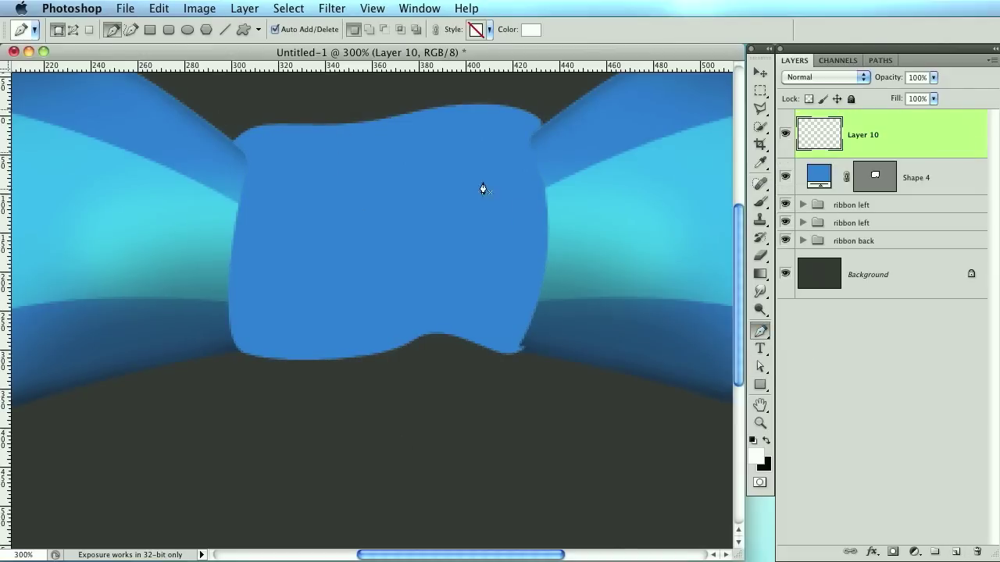
click(294, 122)
drag(308, 190, 309, 187)
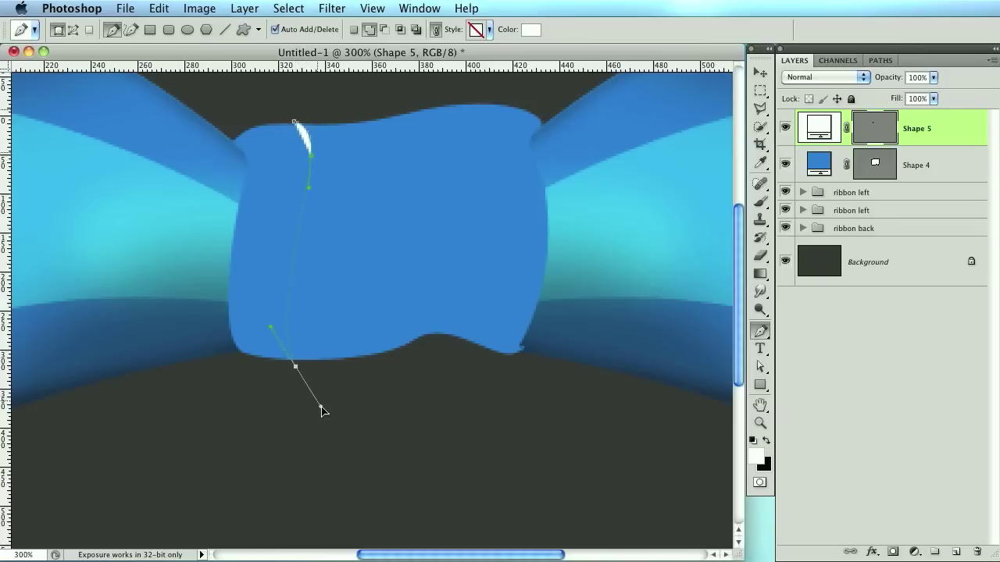
drag(336, 434, 331, 427)
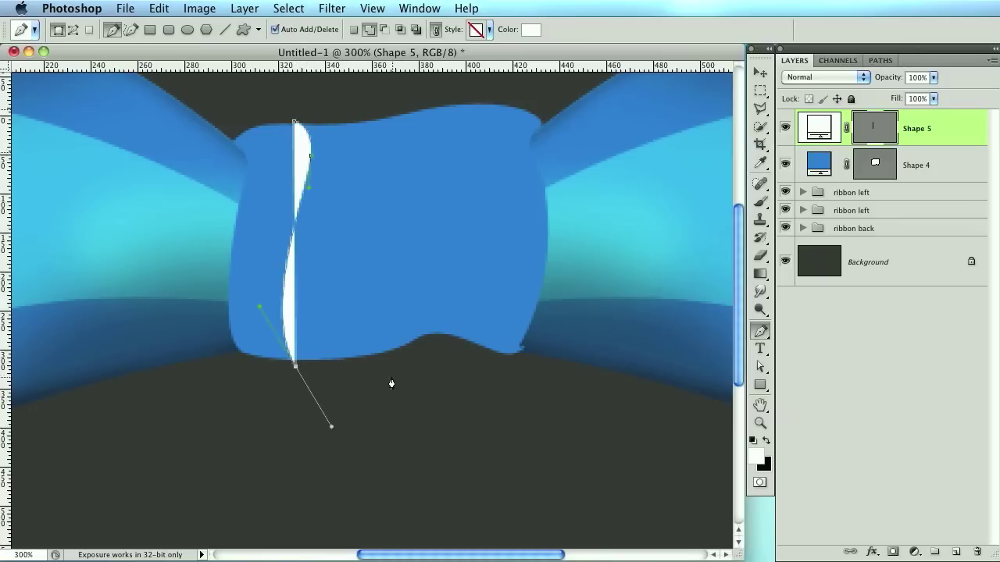
Close the white stripe shape around the knot's lower, right and upper edges and set its blend mode to Overlay
click(397, 375)
click(477, 373)
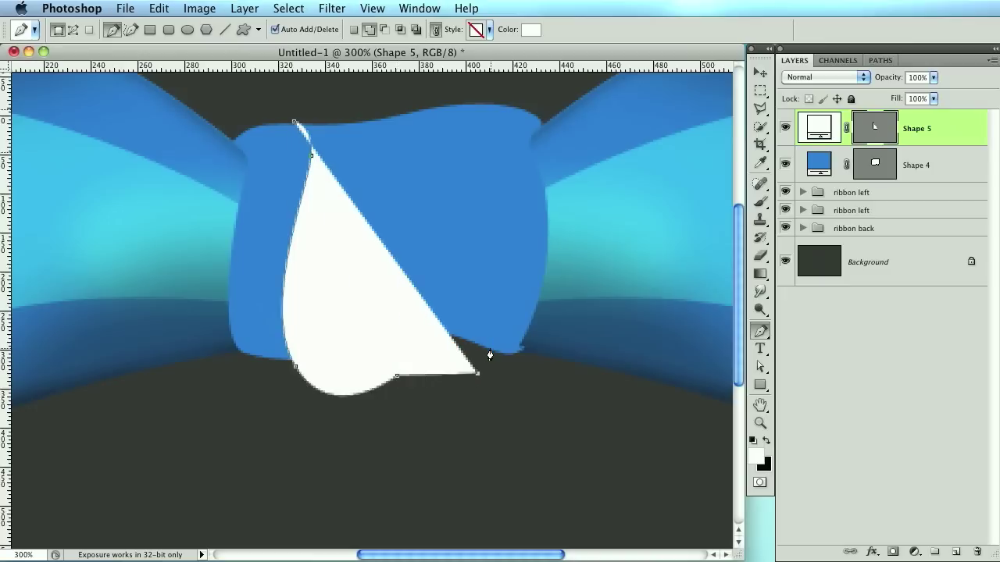
click(489, 351)
drag(473, 106, 457, 104)
click(296, 123)
key(Return)
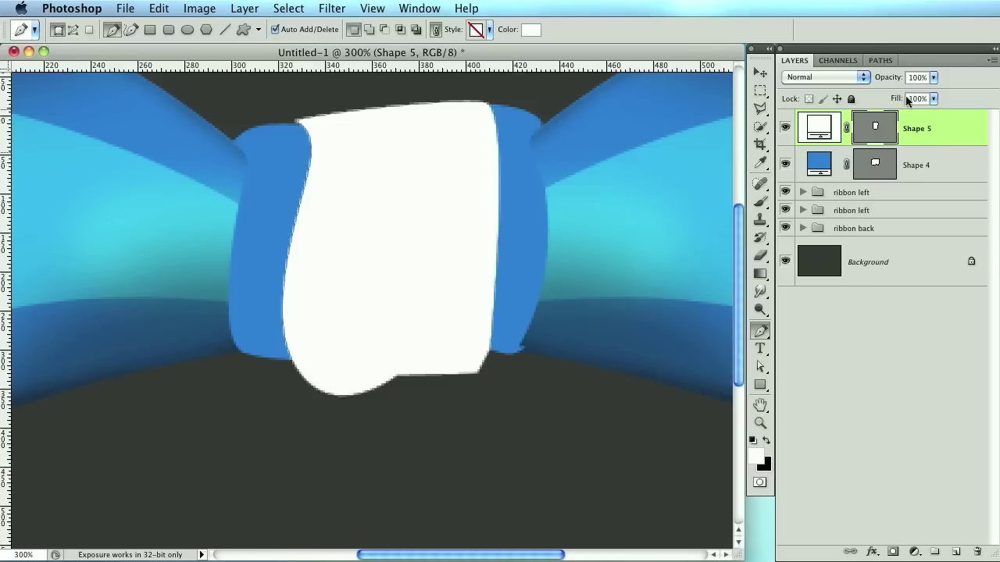
click(859, 76)
click(828, 226)
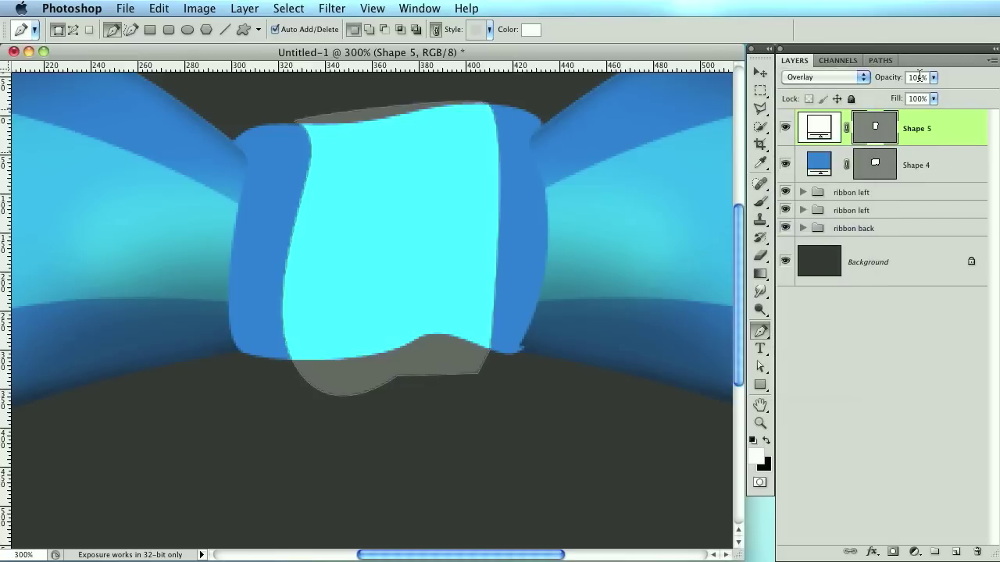
Set the white stripe shape's opacity to 43% and clip it to the knot shape, Shape 4
key(Return)
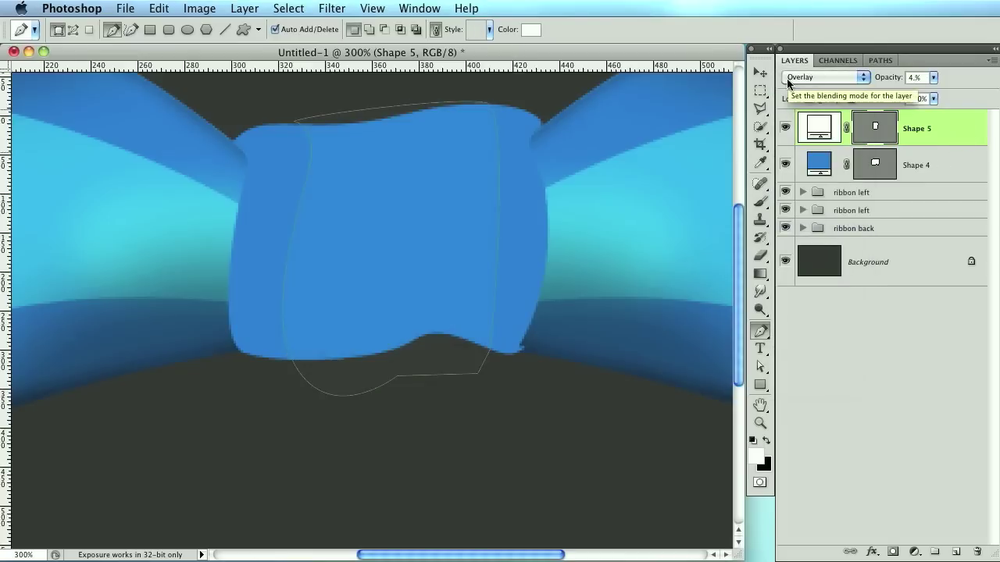
text(3)
right_click(957, 125)
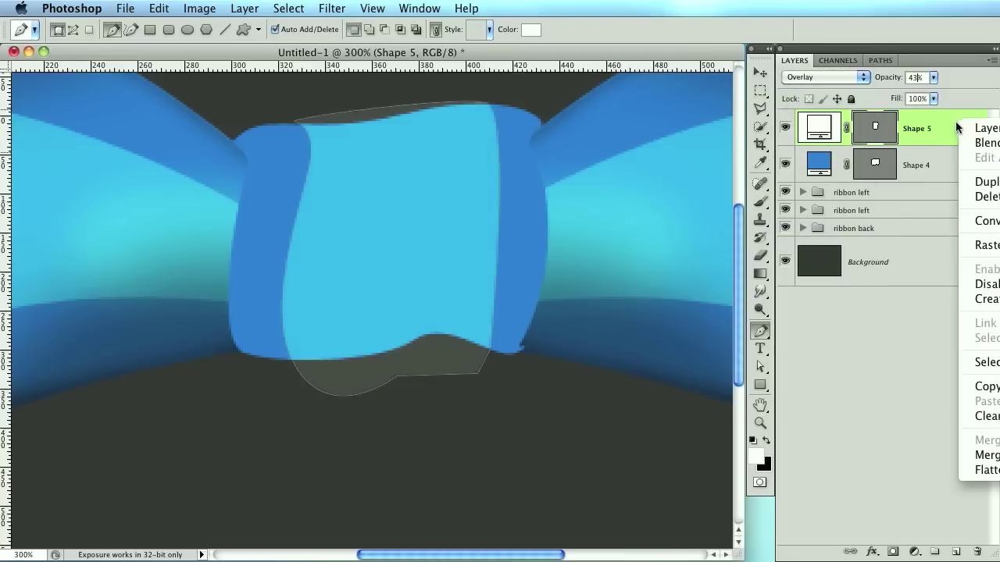
click(968, 299)
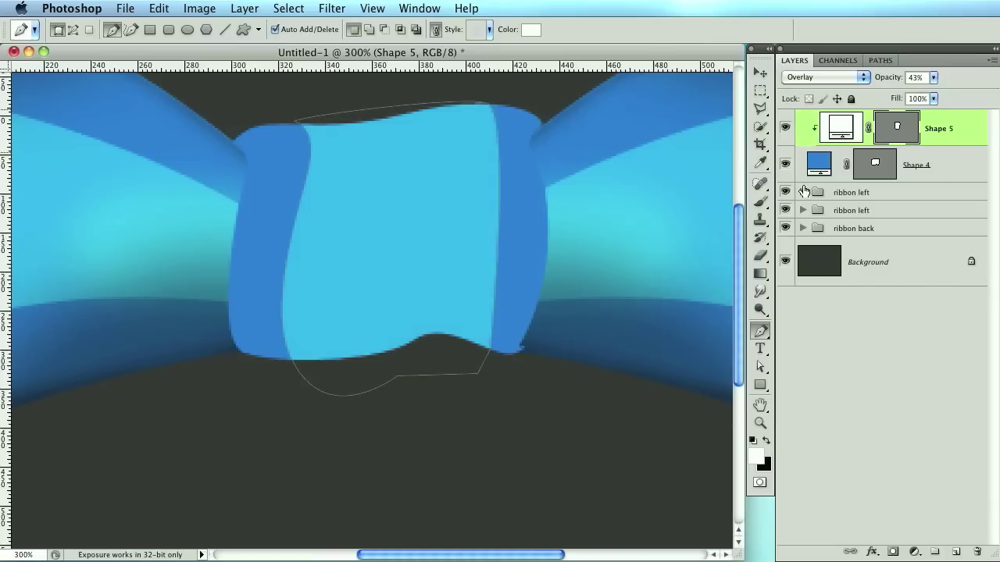
Nudge the clipped stripe slightly leftwards on the knot with the Move tool
click(760, 72)
key(Left)
key(Left)
key(Left)
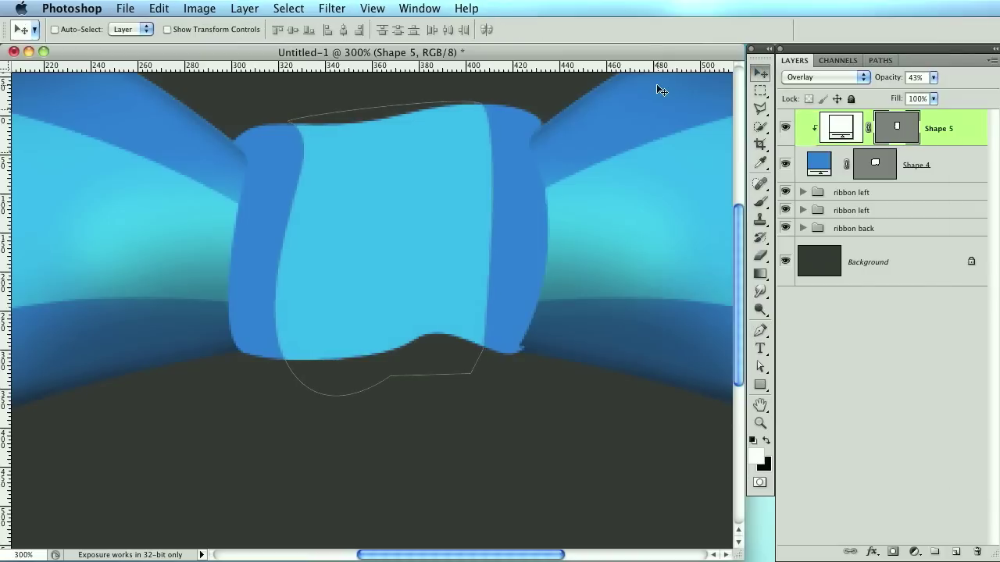
Add a new layer above the stripe, Shape 5, and clip it to the knot
key(super+minus)
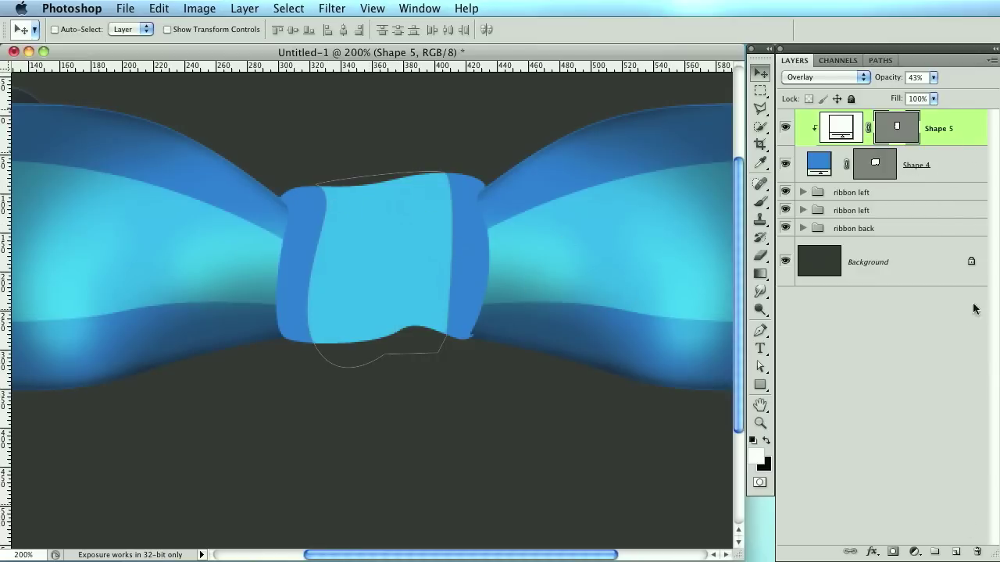
click(955, 551)
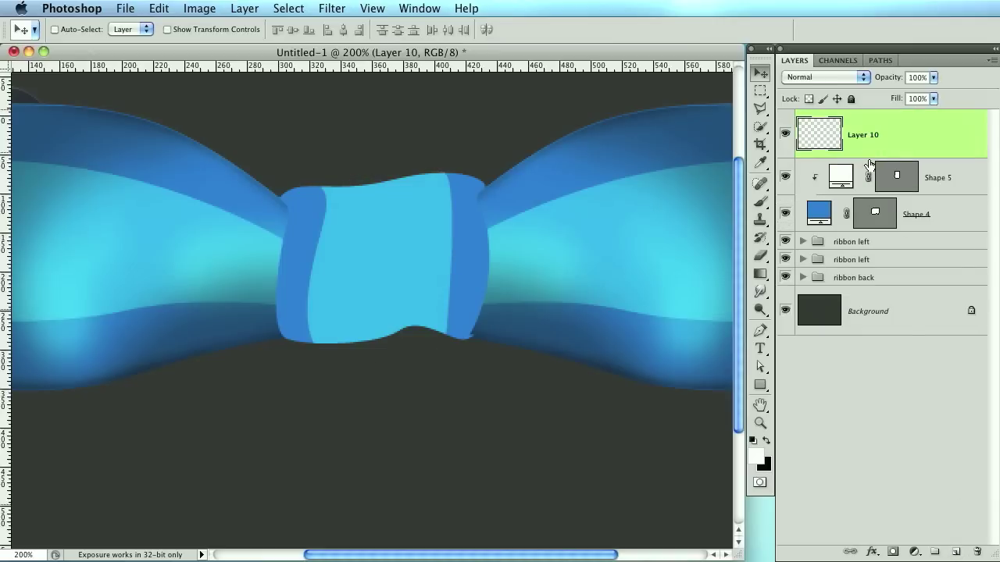
key(ctrl+z)
click(958, 552)
drag(941, 156, 936, 114)
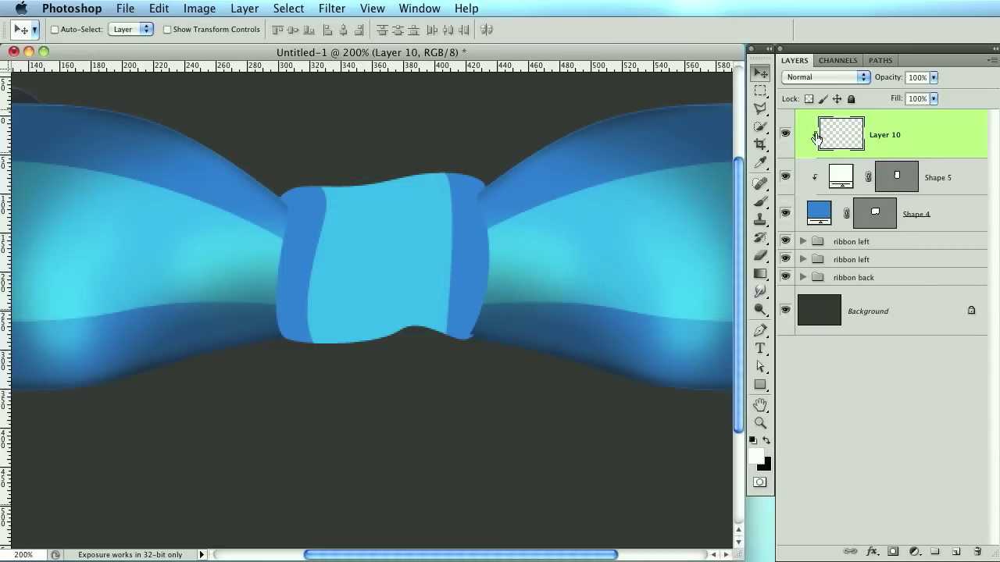
Paint a soft white highlight with a 25 px brush along the knot's upper edge, curving down its right side
click(759, 202)
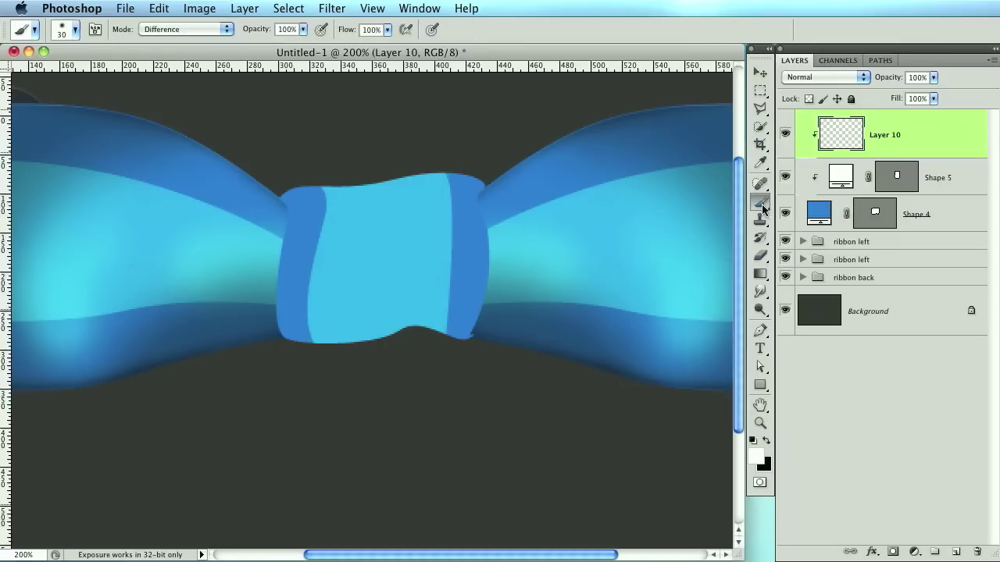
key(bracketleft)
drag(297, 205, 370, 205)
click(369, 205)
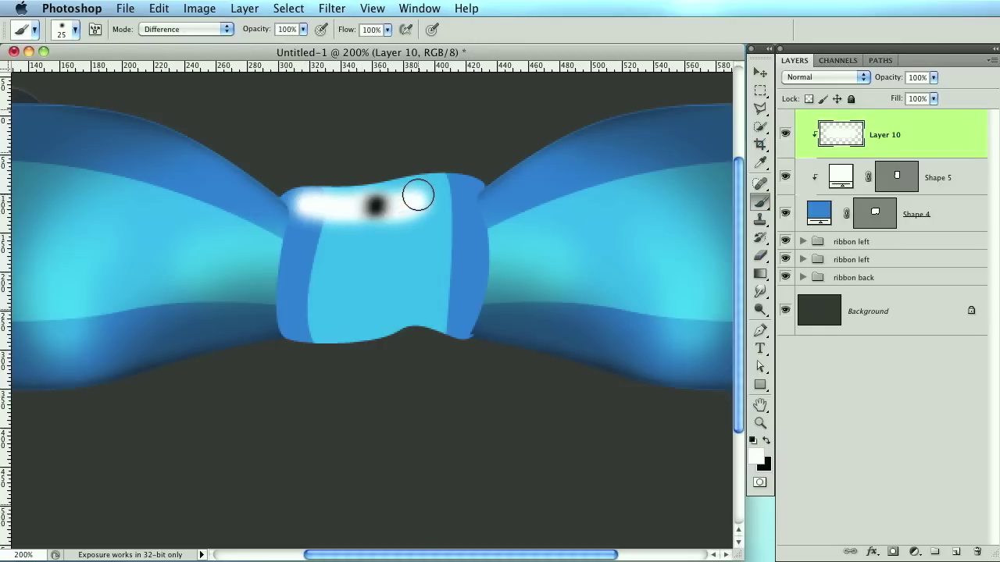
key(super+z)
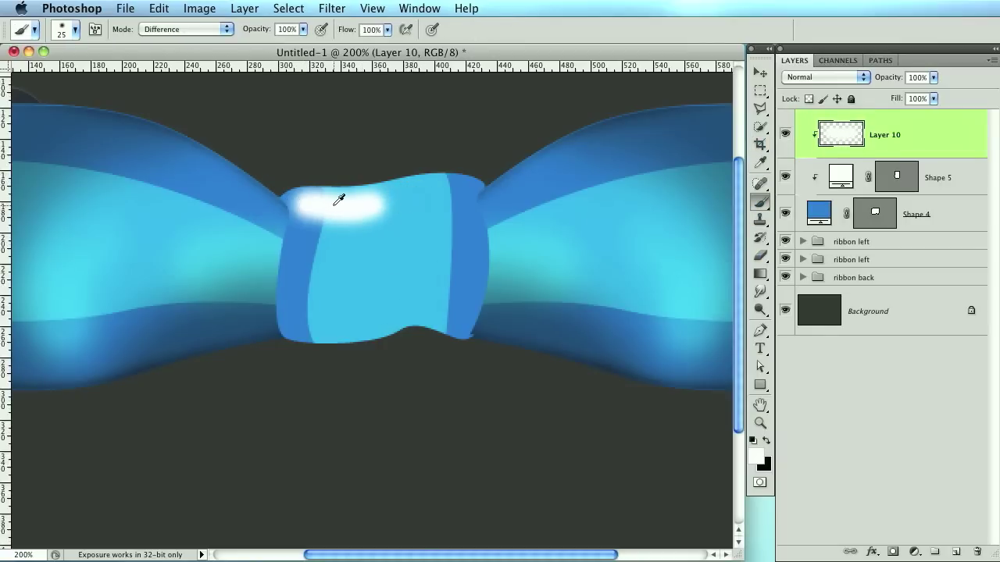
key(super+alt+z)
click(306, 204)
mouse_move(322, 207)
mouse_down()
mouse_move(387, 212)
mouse_move(420, 200)
mouse_move(457, 223)
mouse_move(474, 262)
mouse_up()
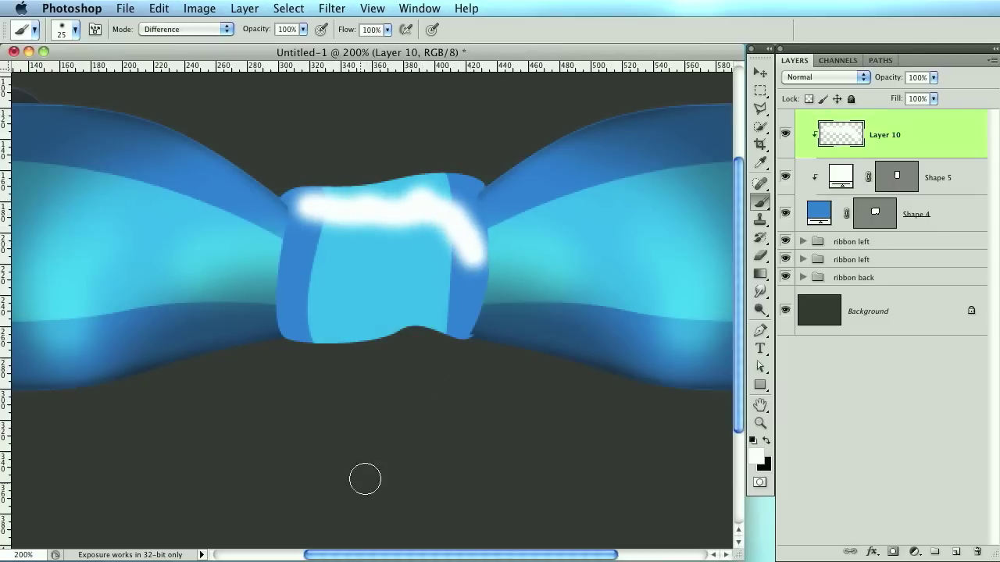
Set the highlight layer's blend mode to Overlay and its opacity to 52%
click(816, 77)
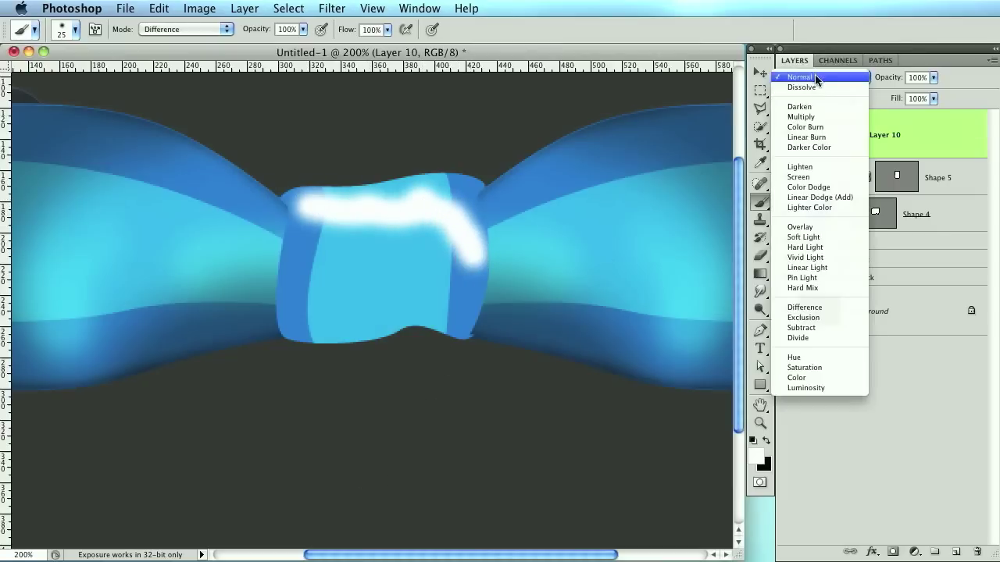
click(803, 227)
drag(878, 85, 849, 80)
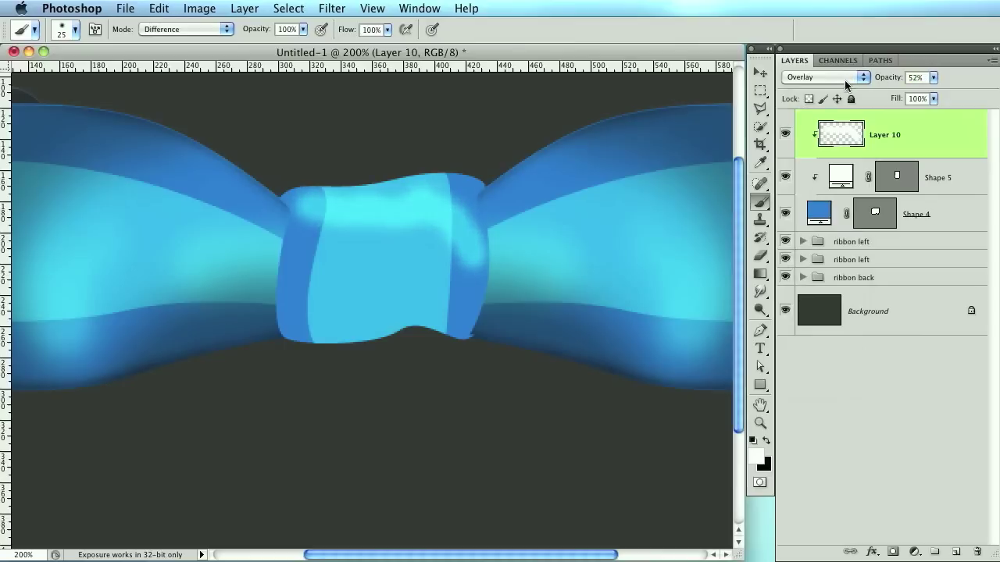
Add a clipped layer beneath the highlight layer and paint a black band below the highlight with a 45 px brush
super+click(957, 551)
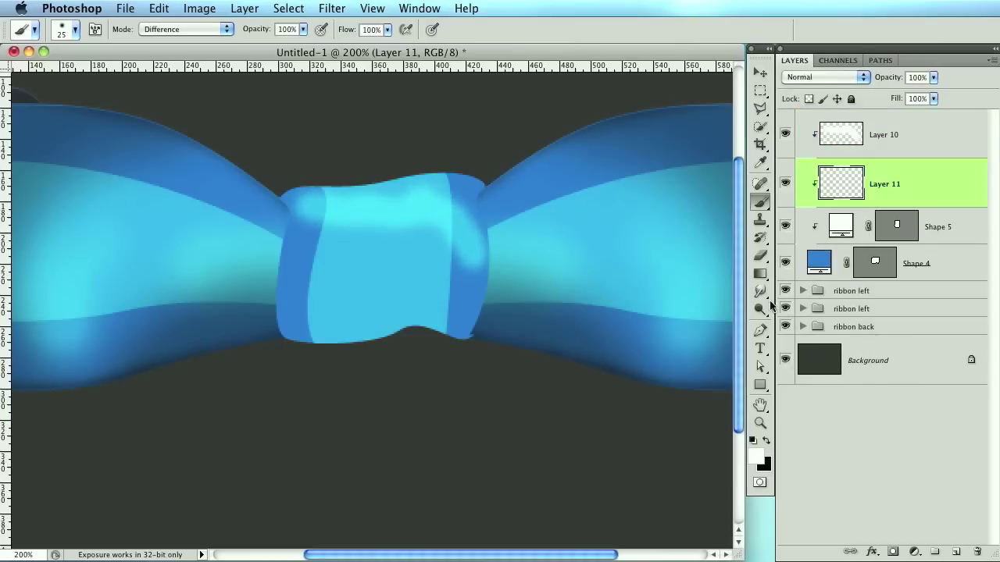
click(765, 438)
key(bracketright)
key(bracketright)
mouse_move(315, 250)
mouse_down()
mouse_move(387, 261)
mouse_move(445, 287)
mouse_move(412, 284)
mouse_move(418, 267)
mouse_move(444, 292)
mouse_move(421, 300)
mouse_up()
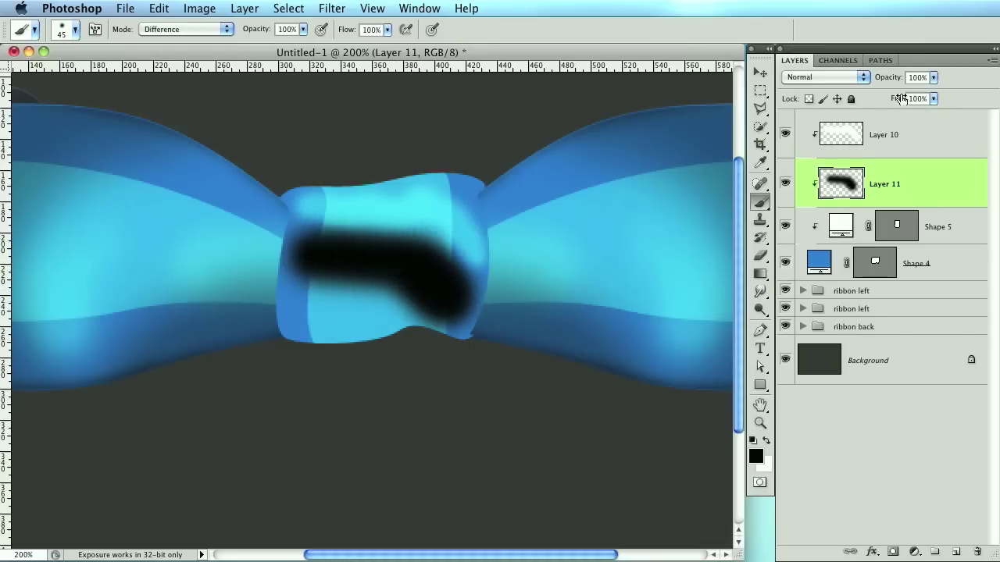
Set the shadow band's opacity to 32%, extend it to the knot's sides and soften its lower part with a 150 px eraser
drag(892, 78, 843, 77)
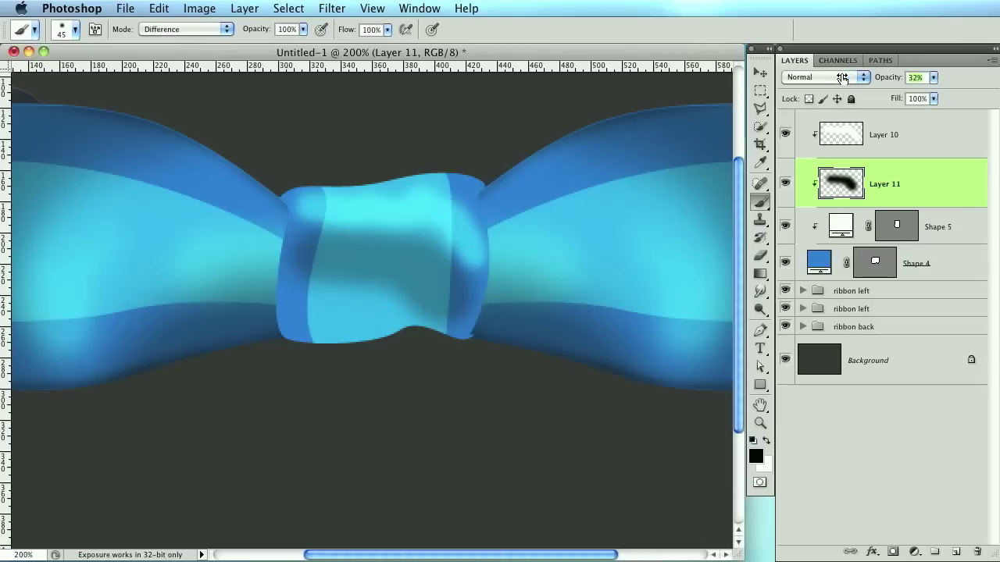
drag(301, 252, 295, 270)
mouse_move(443, 282)
mouse_down()
mouse_move(481, 309)
mouse_move(469, 331)
mouse_up()
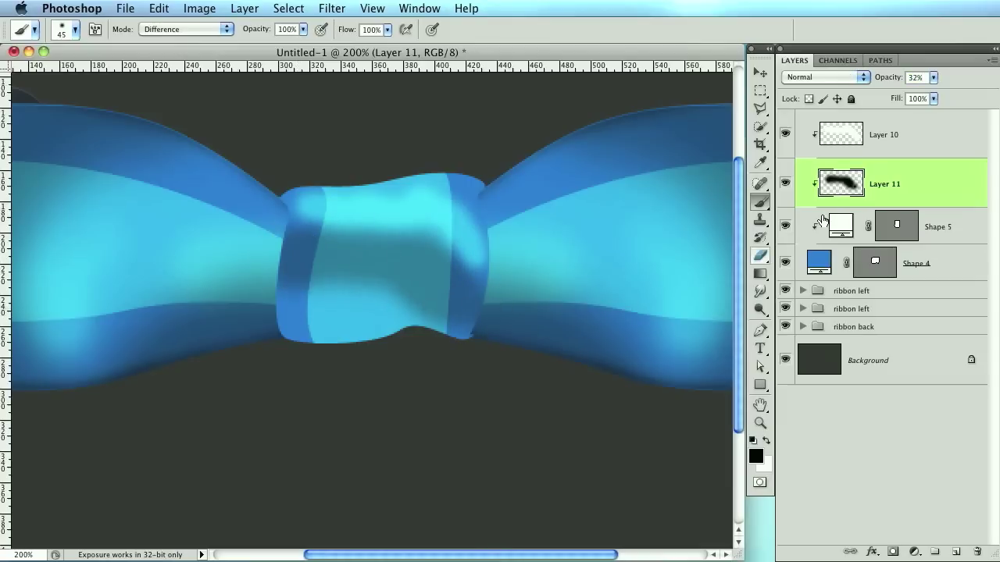
click(759, 255)
drag(357, 391, 367, 402)
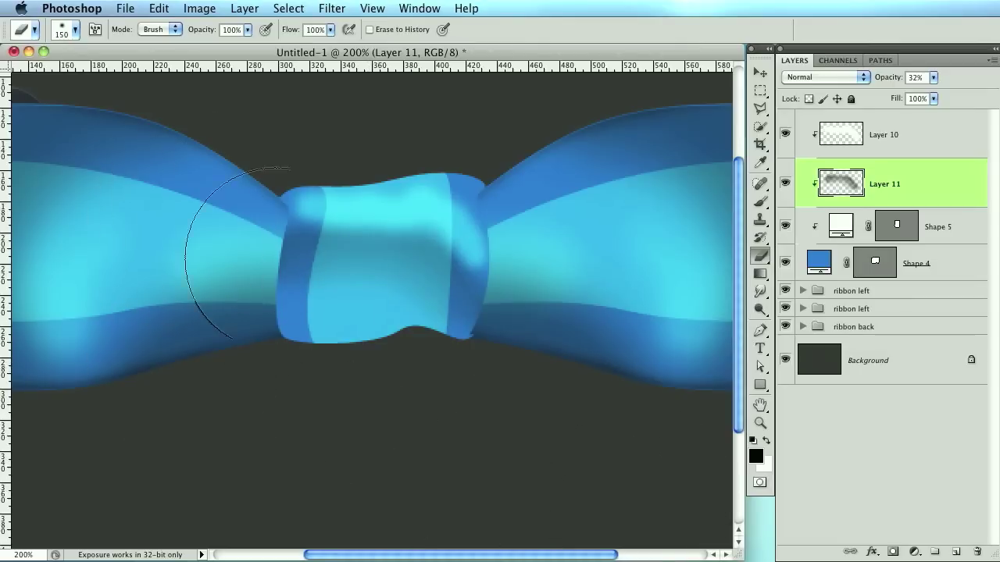
On a new clipped layer below the shadow band, paint black shading around the knot's outline and set the layer's opacity to 55%
click(955, 551)
click(760, 202)
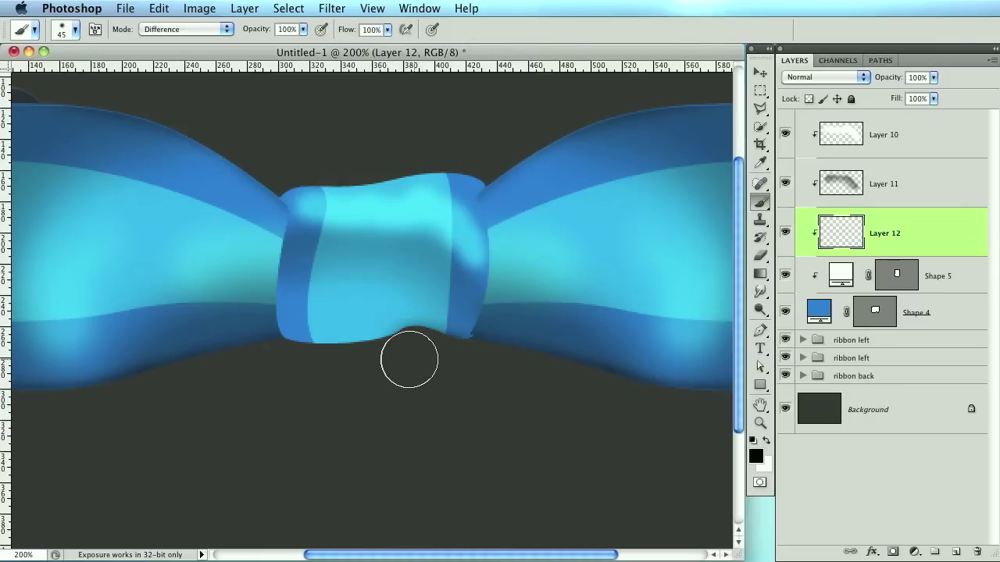
mouse_move(236, 236)
mouse_down()
mouse_move(304, 160)
mouse_move(531, 182)
mouse_move(522, 254)
mouse_move(478, 371)
mouse_up()
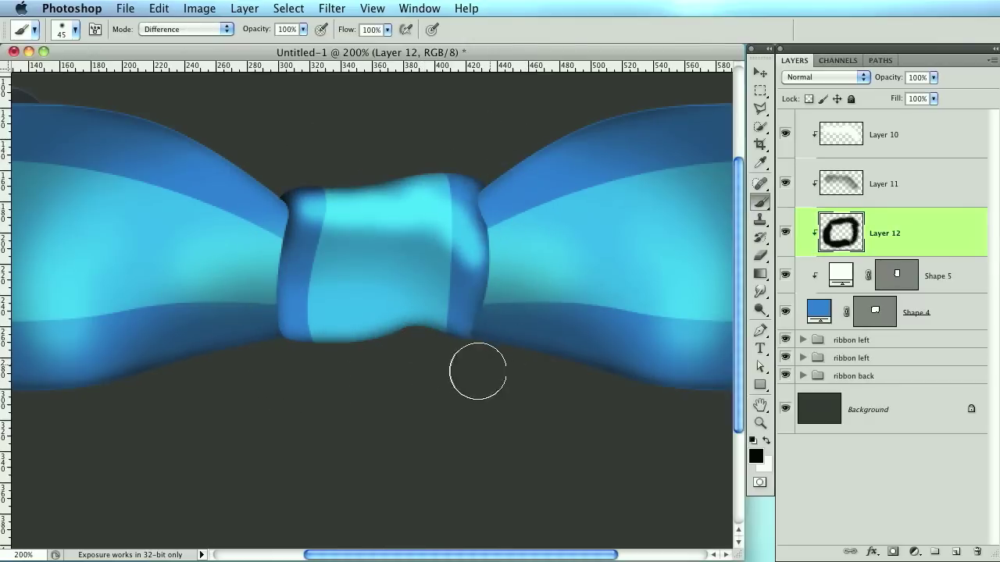
drag(891, 78, 856, 79)
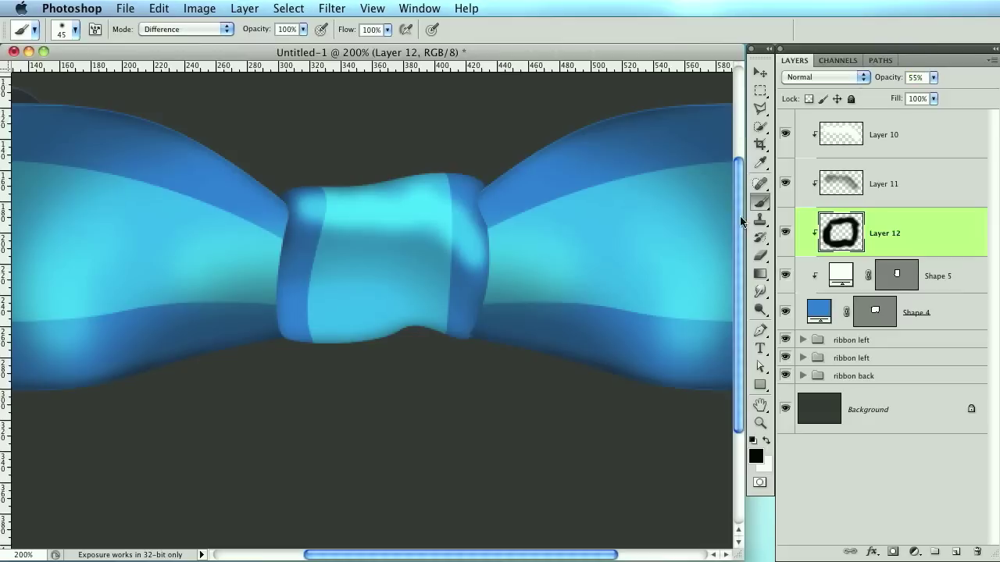
Add a new layer beneath the knot shape and paint black shadow strokes behind its left and right sides
click(944, 328)
click(956, 551)
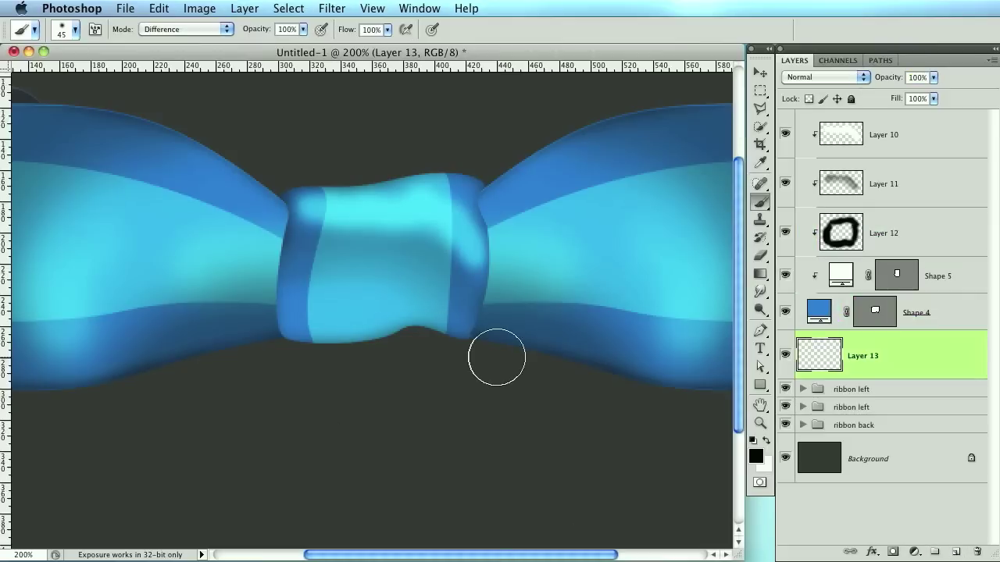
mouse_move(442, 345)
mouse_down()
mouse_move(456, 275)
mouse_move(443, 255)
mouse_move(477, 130)
mouse_move(441, 191)
mouse_move(447, 291)
mouse_move(432, 373)
mouse_move(410, 326)
mouse_move(320, 340)
mouse_move(305, 296)
mouse_move(289, 350)
mouse_move(312, 205)
mouse_move(309, 281)
mouse_move(254, 367)
mouse_up()
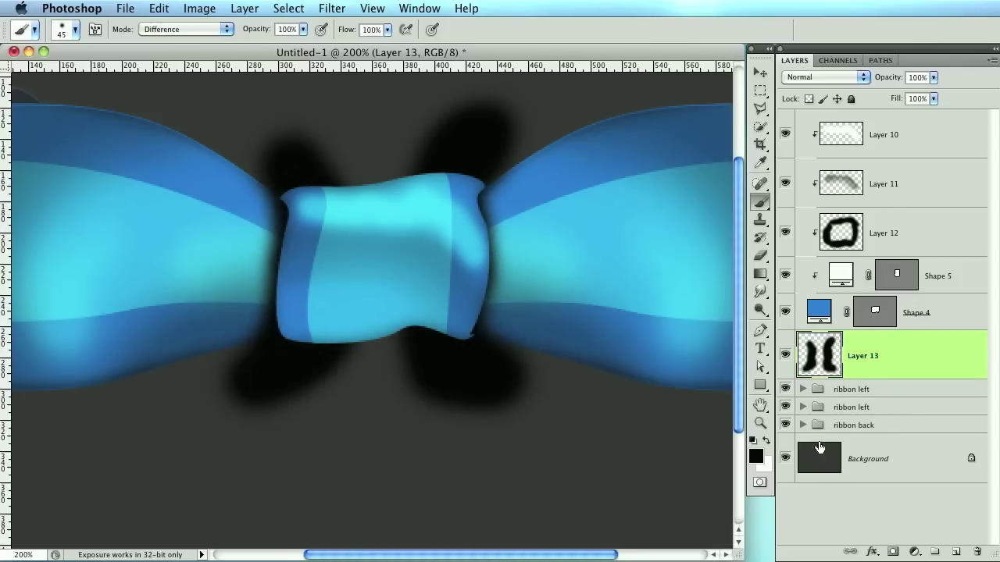
Load the Shape 1 outlines from both ribbon left groups as one combined selection, keeping the knot's shadow layer active
click(802, 407)
scroll(859, 390, down, 8)
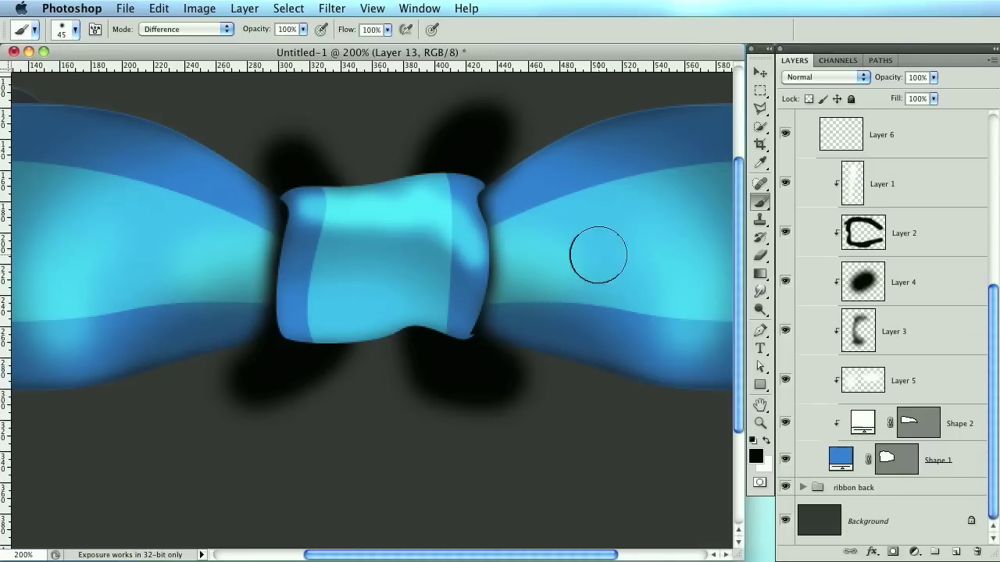
scroll(832, 361, up, 5)
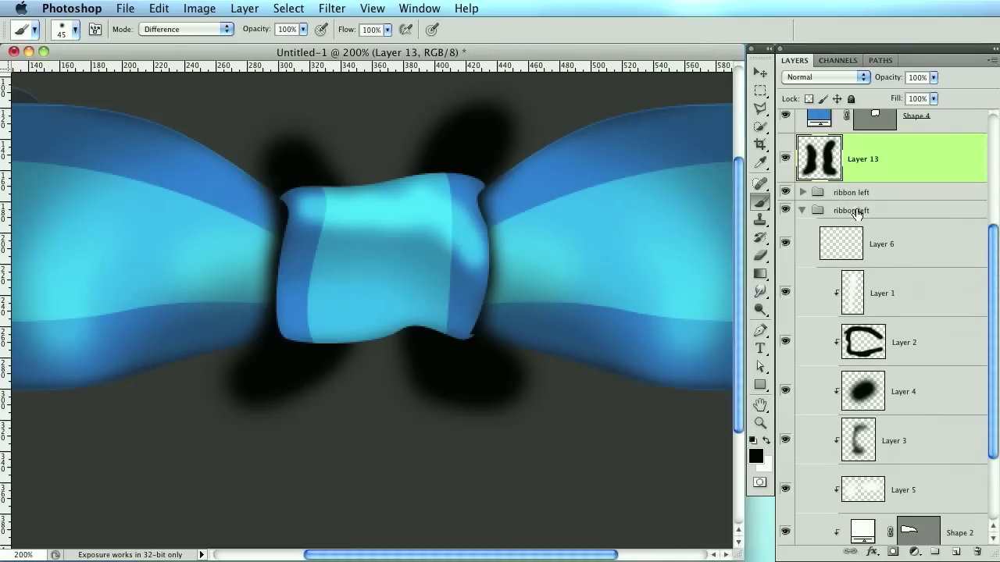
scroll(867, 313, down, 4)
super+click(906, 467)
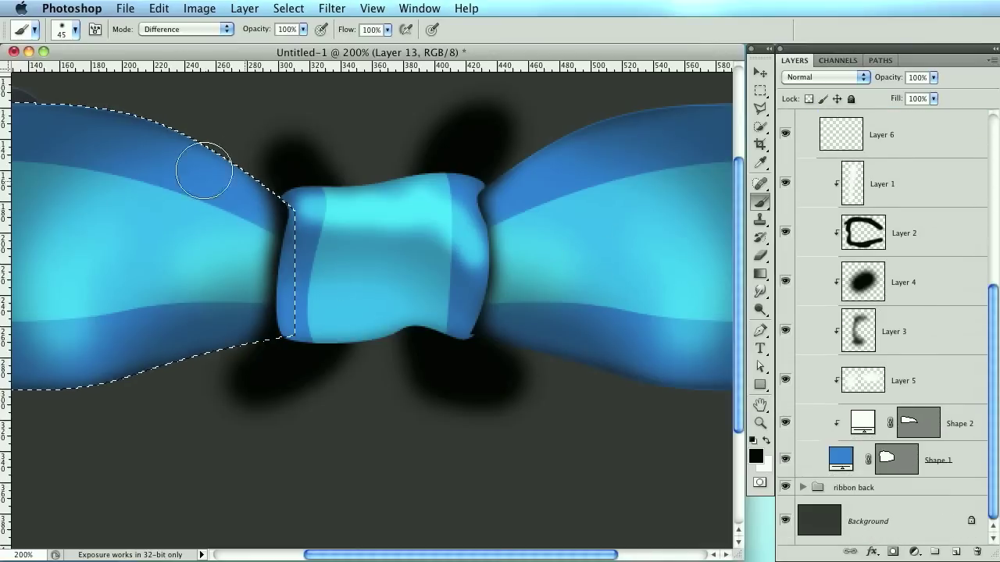
scroll(789, 213, up, 6)
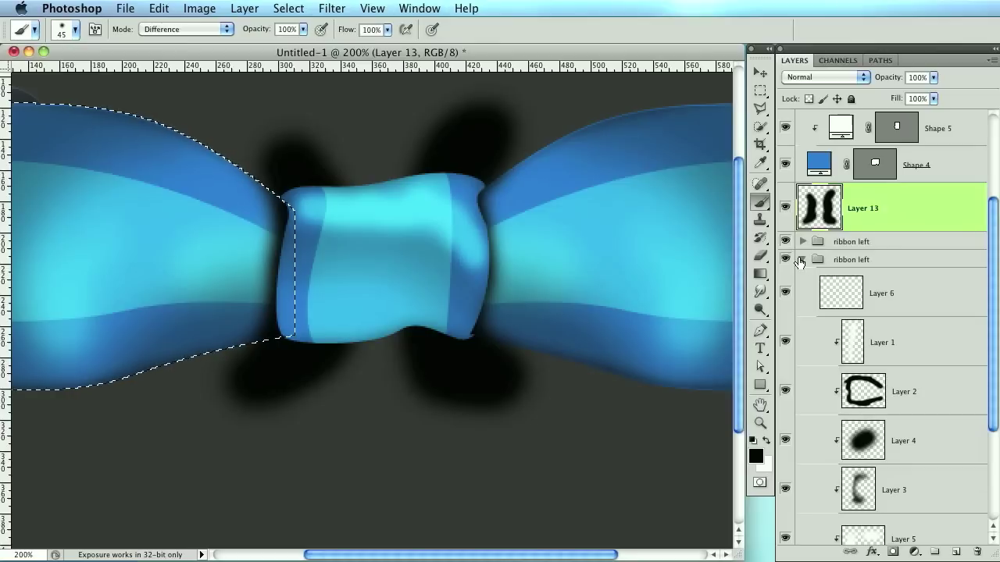
click(801, 260)
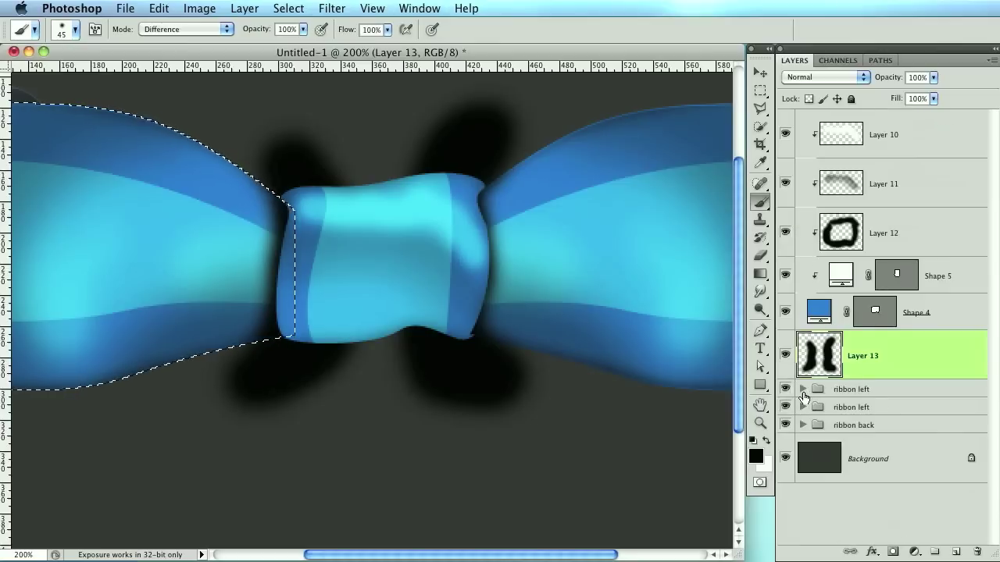
click(802, 390)
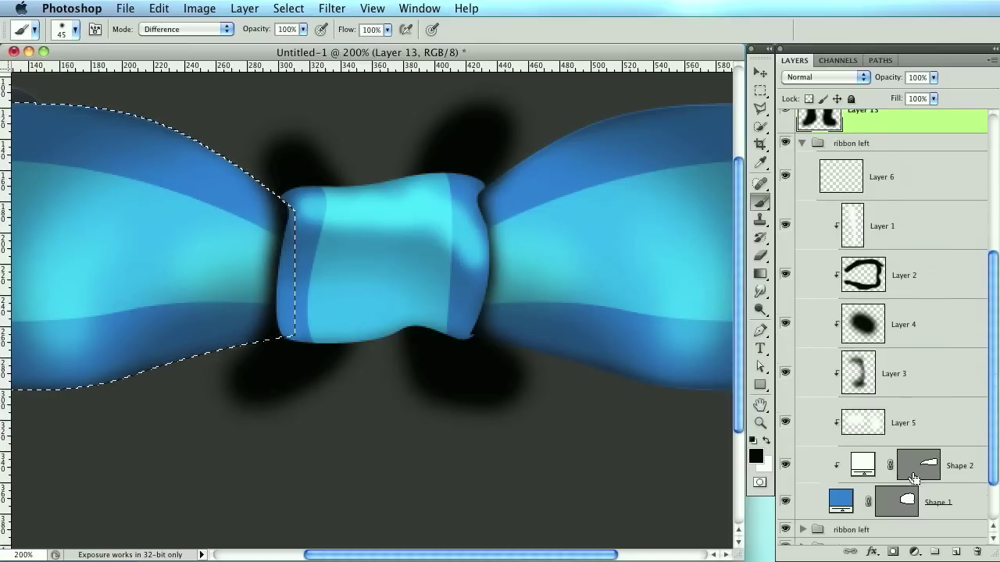
shift+super+click(902, 500)
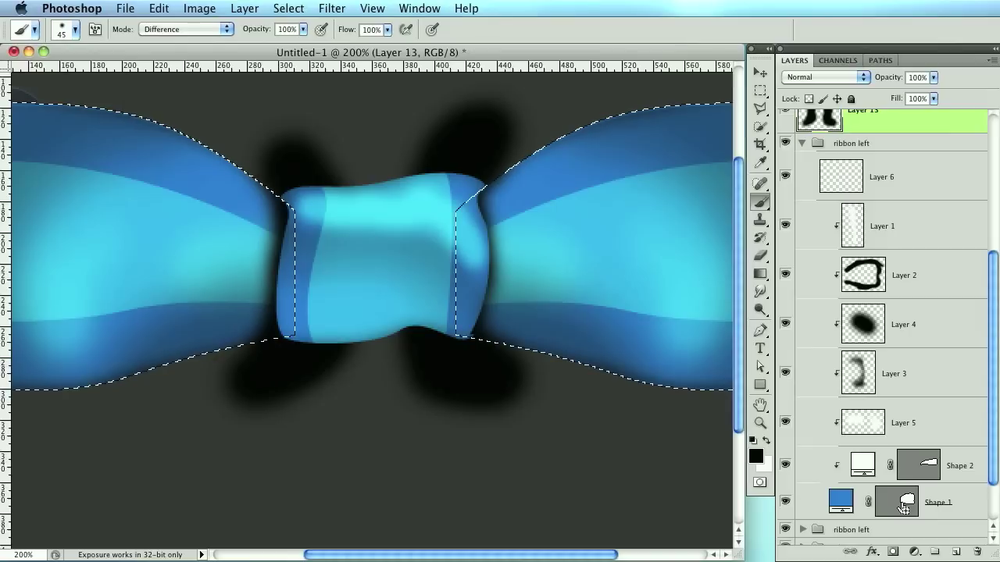
Invert the selection, delete the black shadow outside the ribbon halves and hide the selection outline
click(282, 8)
click(304, 73)
key(super+h)
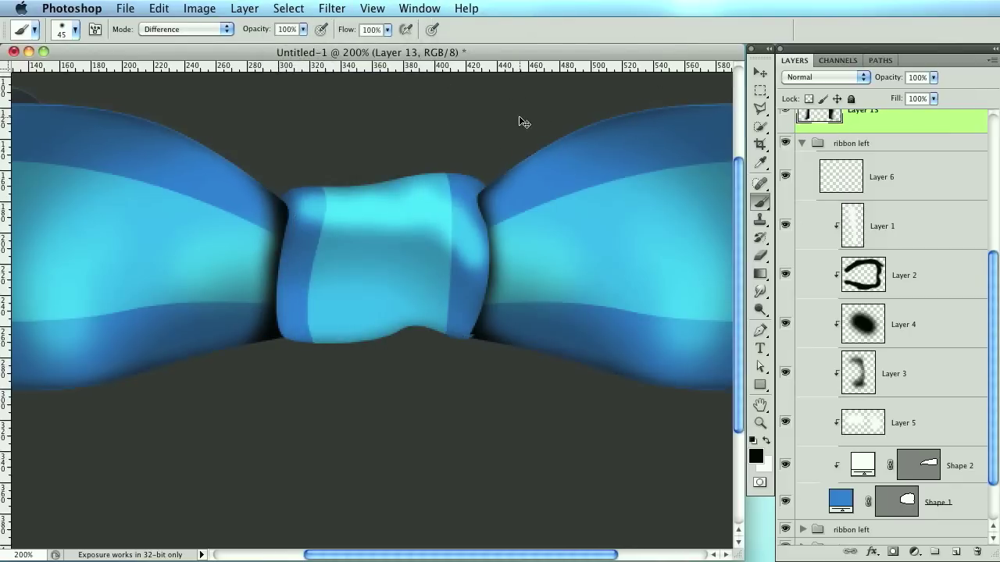
Set the opacity of the shadow layer behind the knot to 53% and check the whole bow
drag(896, 84, 860, 78)
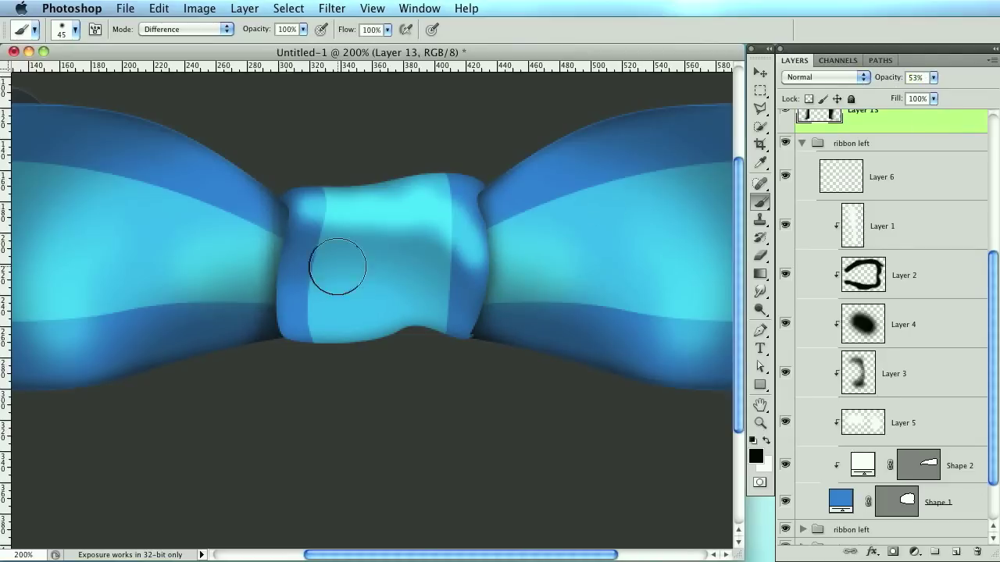
key(super+minus)
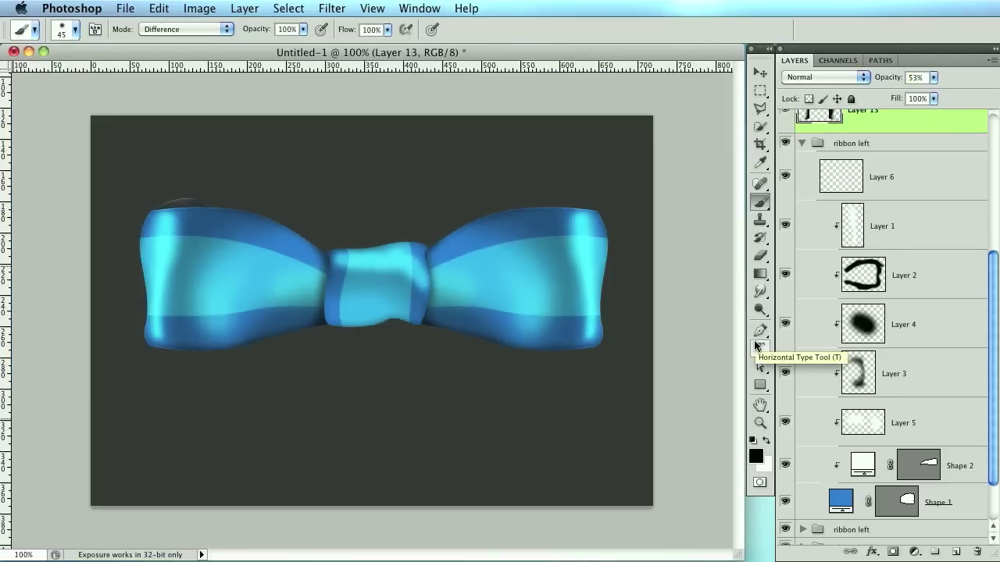
key(super+plus)
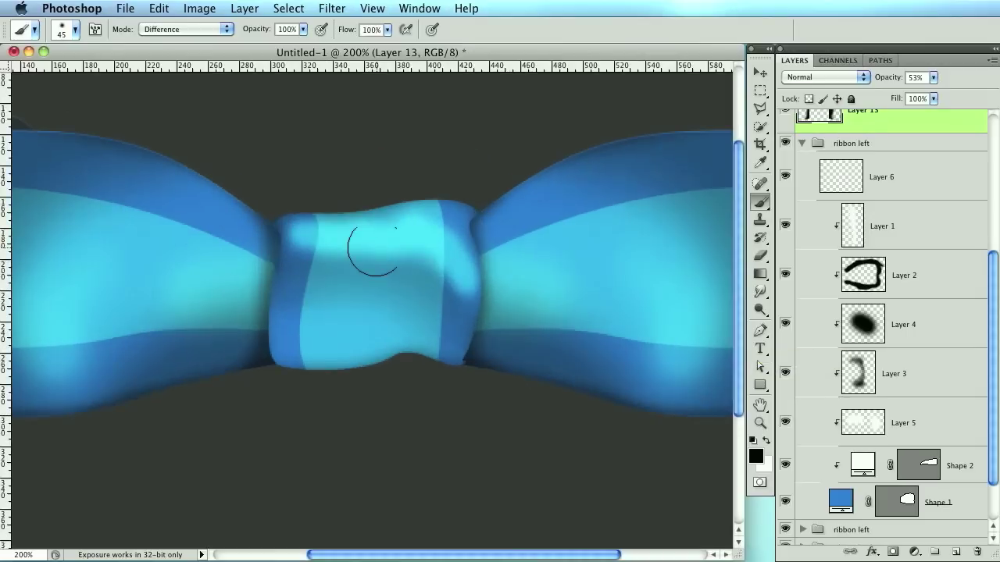
key(super+minus)
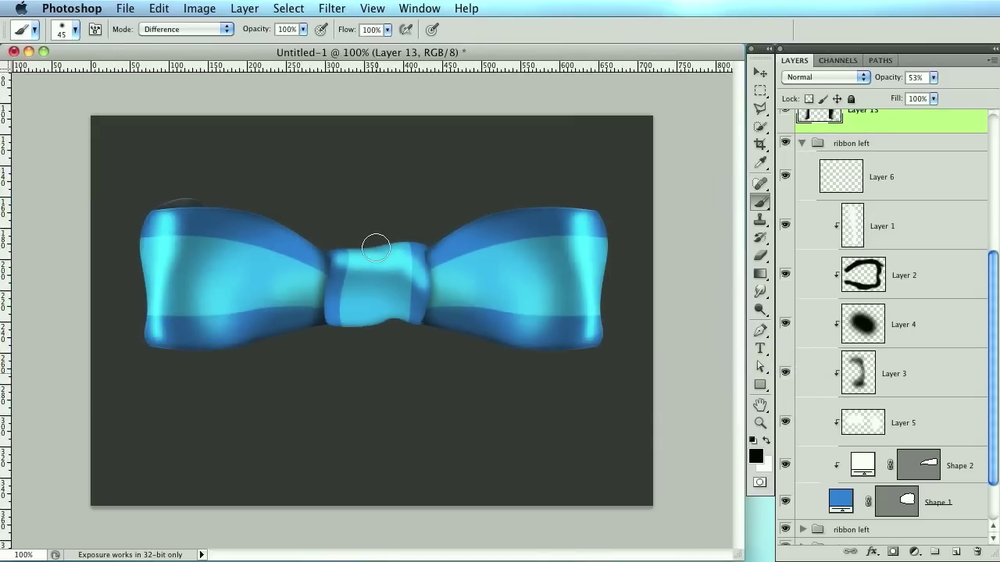
Group all the centre knot's layers together with the shadow layer behind the knot
key(super+plus)
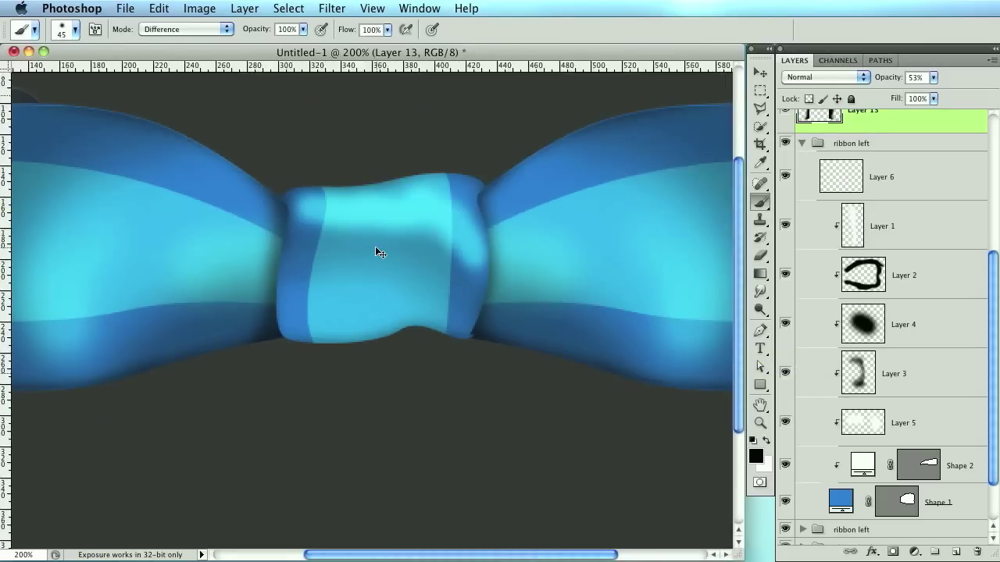
key(super+minus)
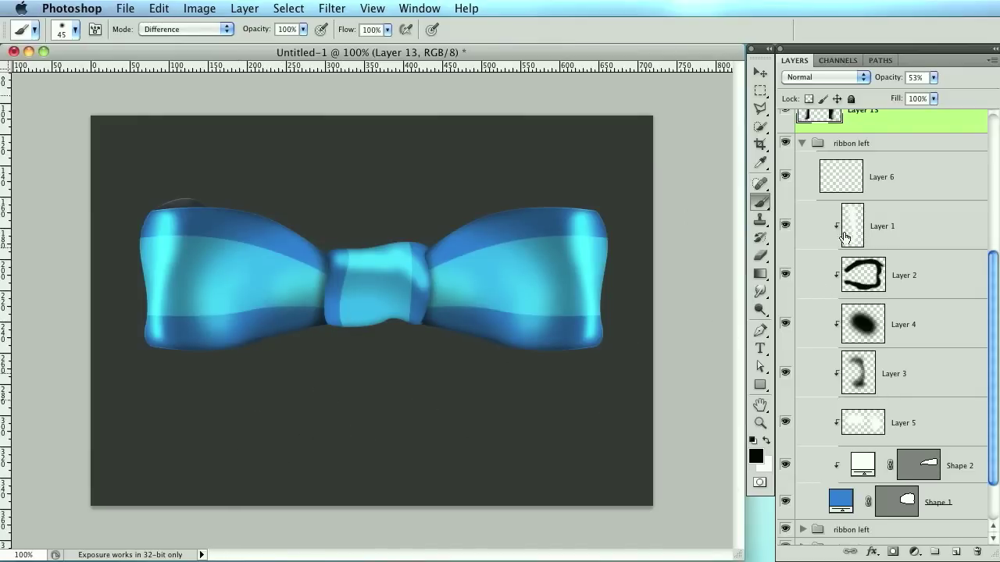
scroll(844, 236, up, 3)
click(805, 291)
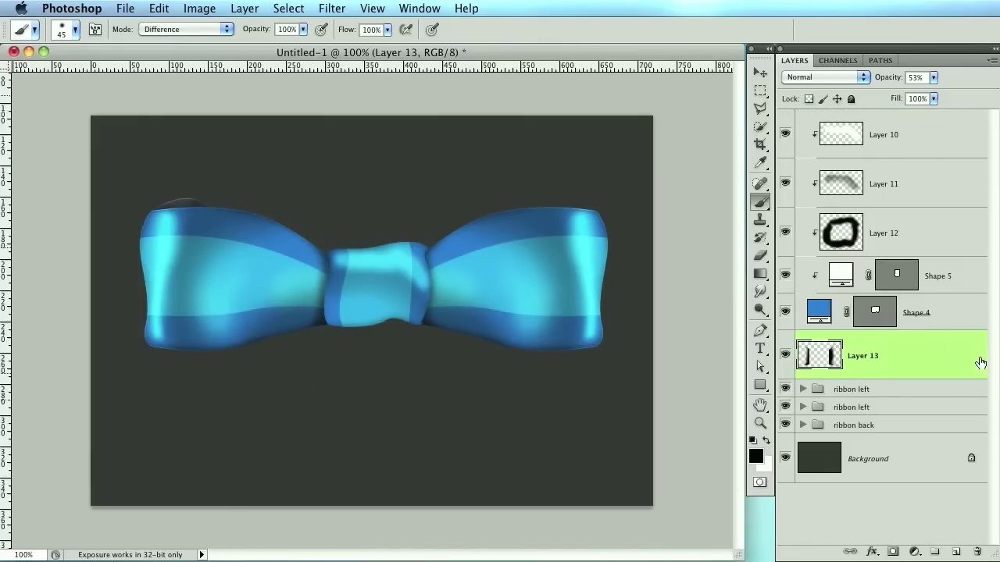
shift+click(947, 150)
key(super+g)
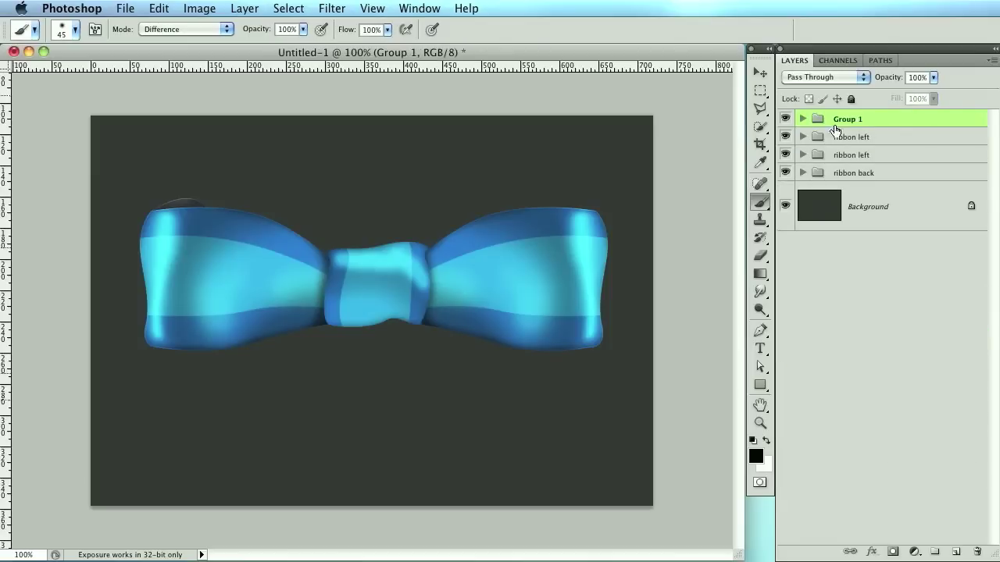
Name the new knot group Center and rename the upper of the two ribbon left groups to ribbon right
double_click(847, 120)
text(Center)
key(Return)
double_click(852, 137)
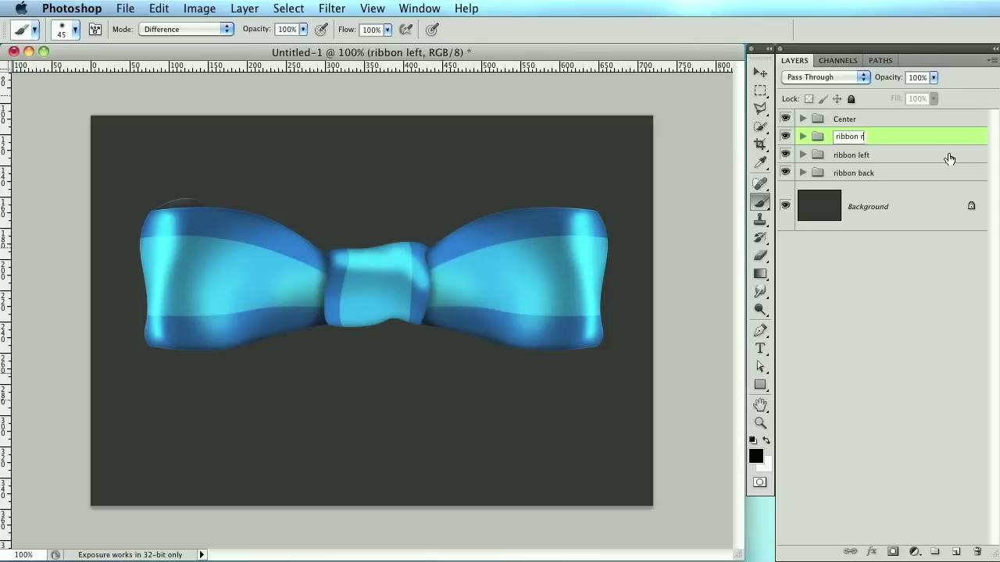
key(Return)
Add a layer directly above the Background and draw a curved ribbon-tail shape with the Pen tool, hanging down-left from the knot
click(895, 173)
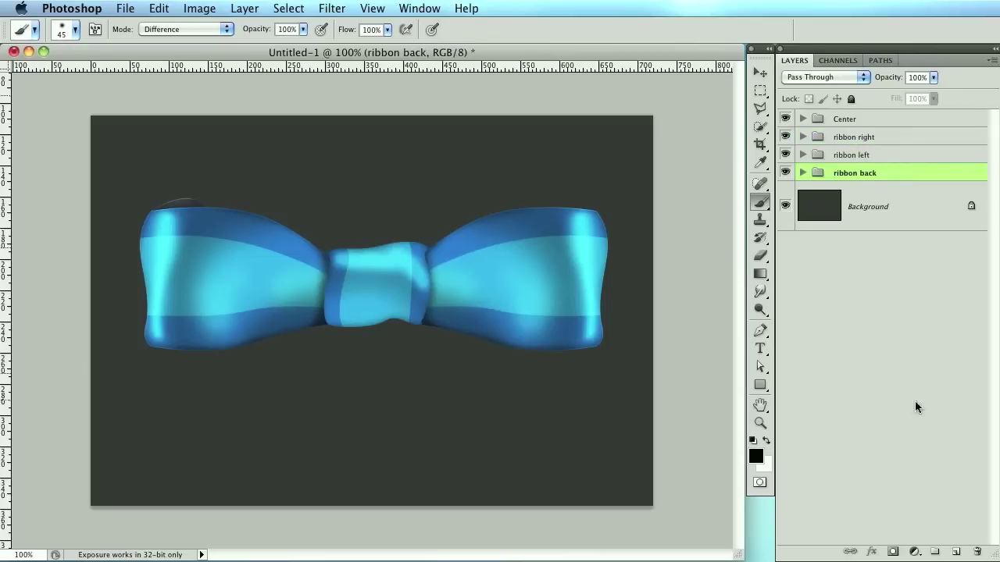
click(956, 552)
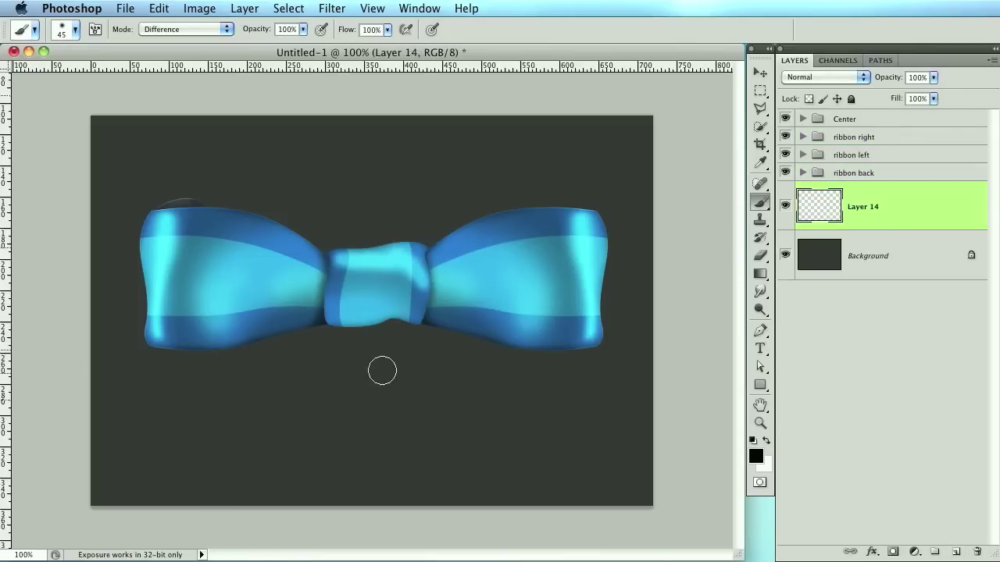
key(super+equal)
scroll(346, 301, down, 5)
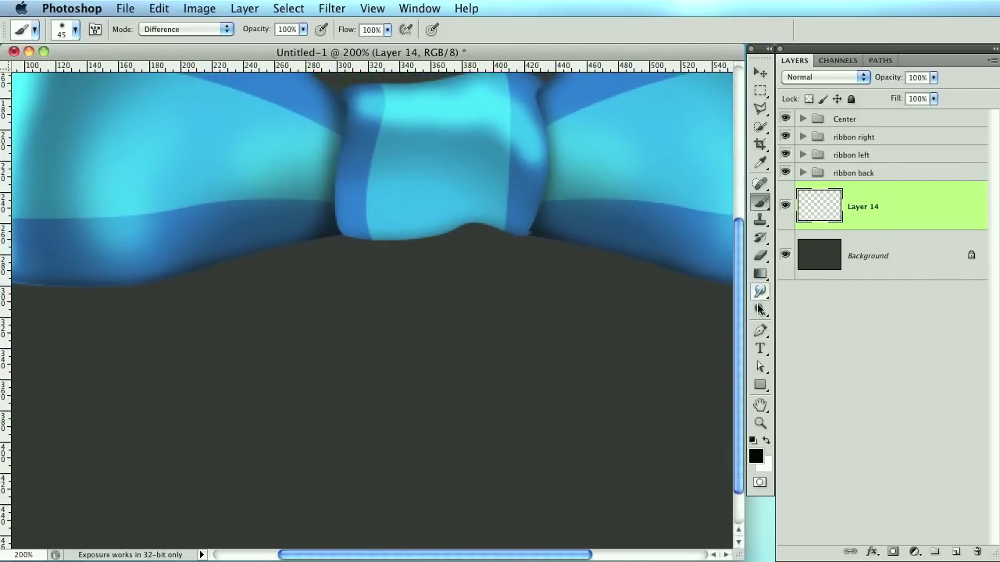
click(761, 333)
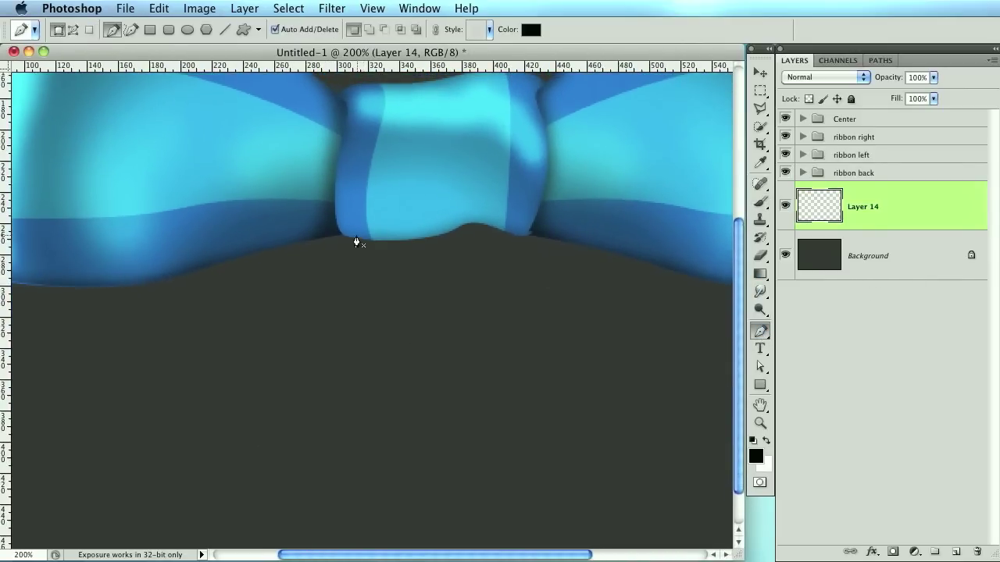
click(326, 227)
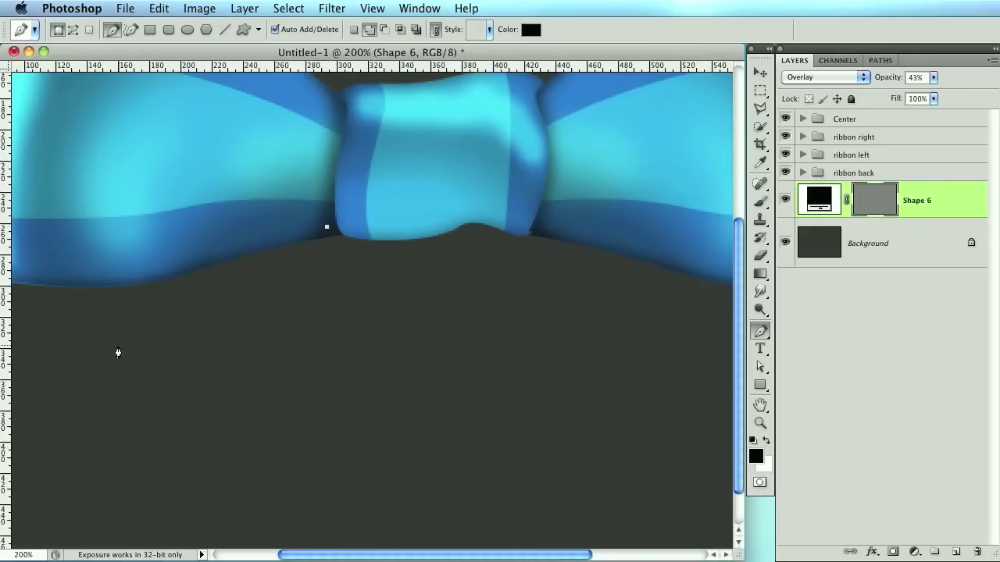
drag(163, 353, 133, 460)
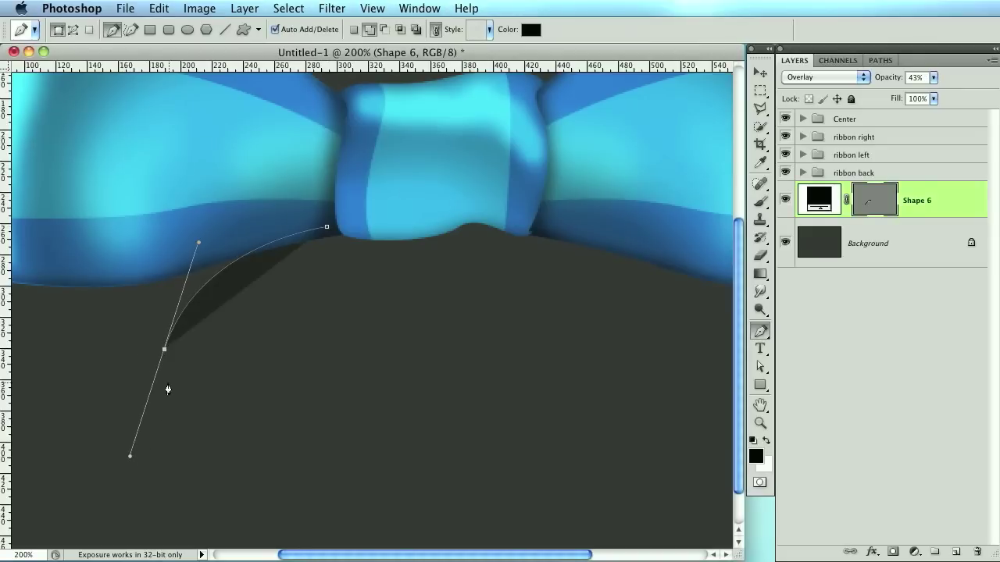
key(super+minus)
drag(298, 440, 312, 446)
alt+click(297, 440)
drag(322, 398, 344, 389)
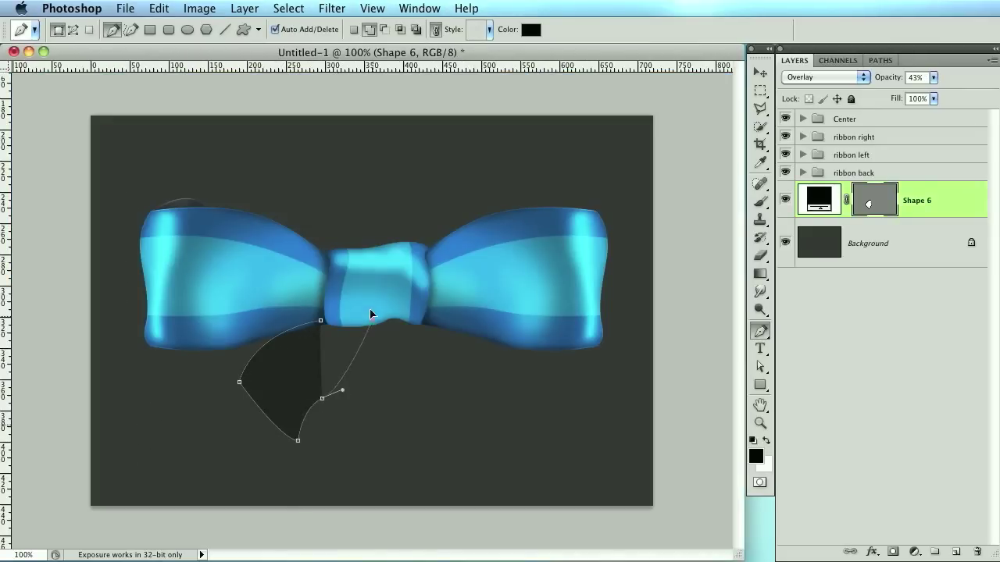
click(373, 323)
key(Return)
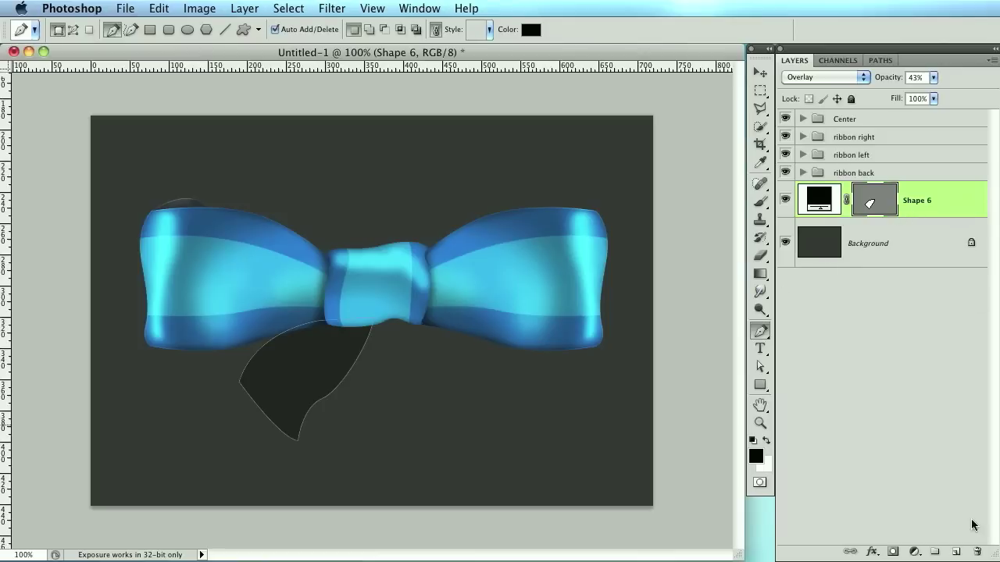
Set the fill colour of the ribbon-tail shape to 2083cf
double_click(817, 200)
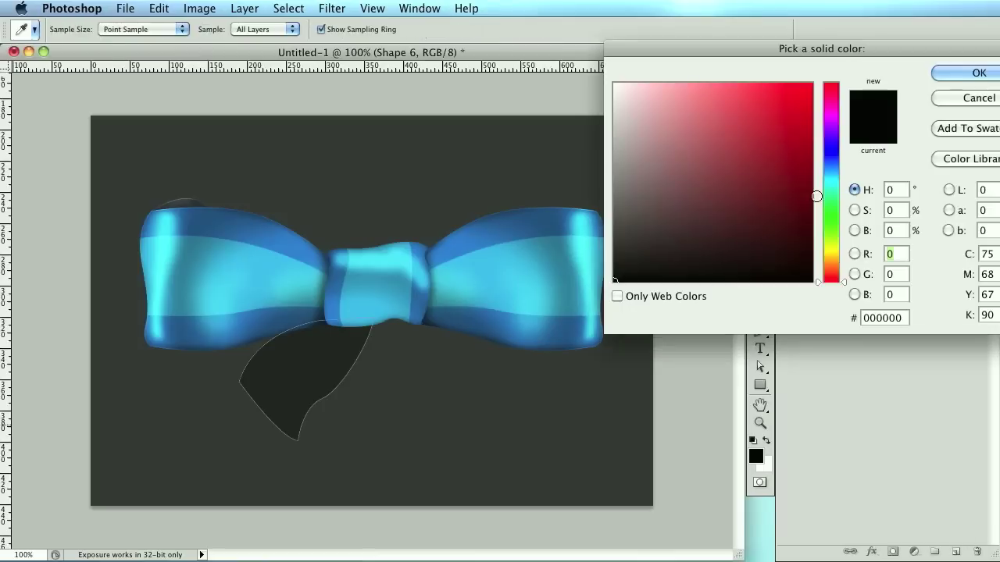
click(894, 320)
text(2083cf)
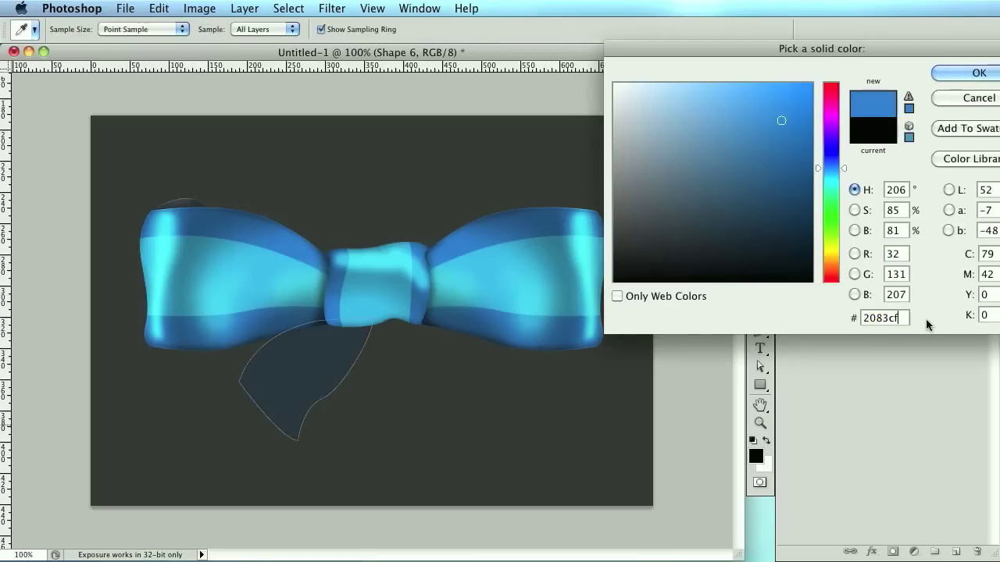
key(Return)
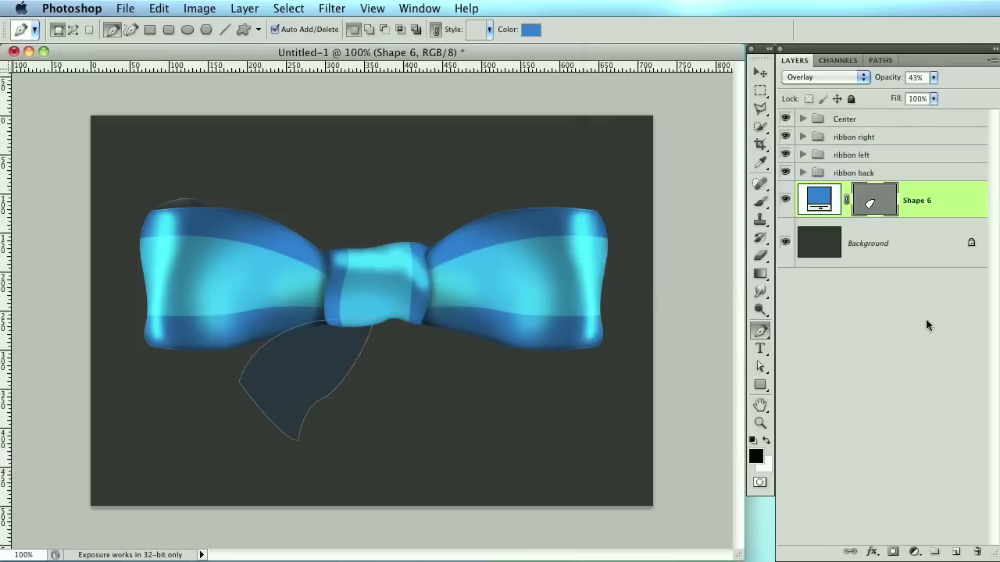
Set the tail shape's blend mode to Normal and opacity to 100%, and smooth the curve in its lower-right edge
click(838, 78)
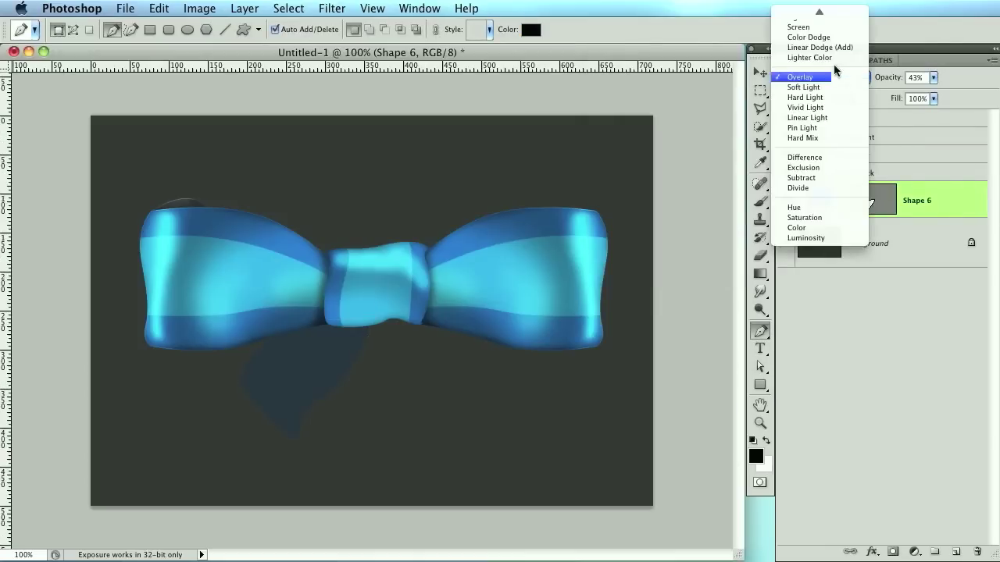
click(820, 12)
click(883, 78)
text(100)
key(Return)
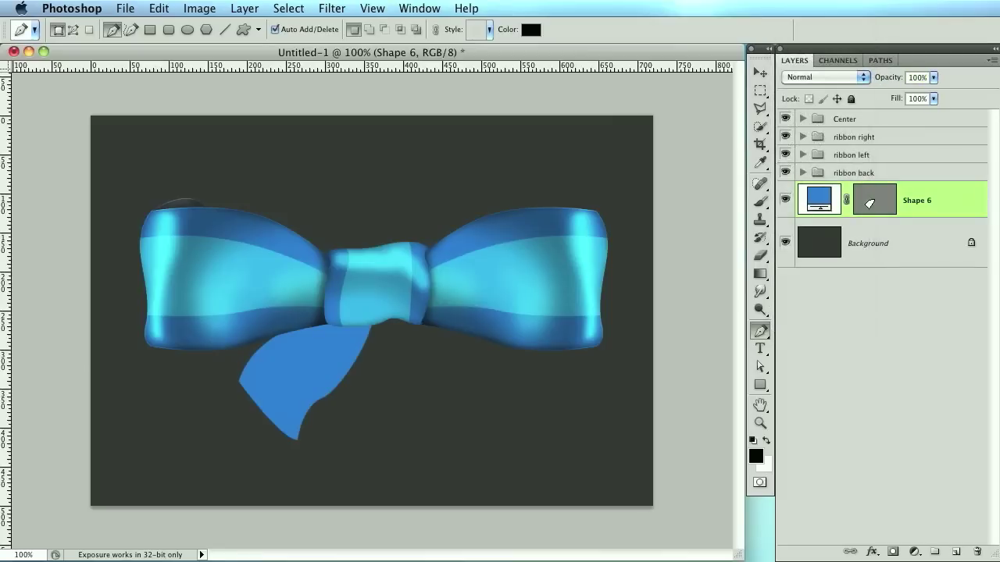
click(762, 369)
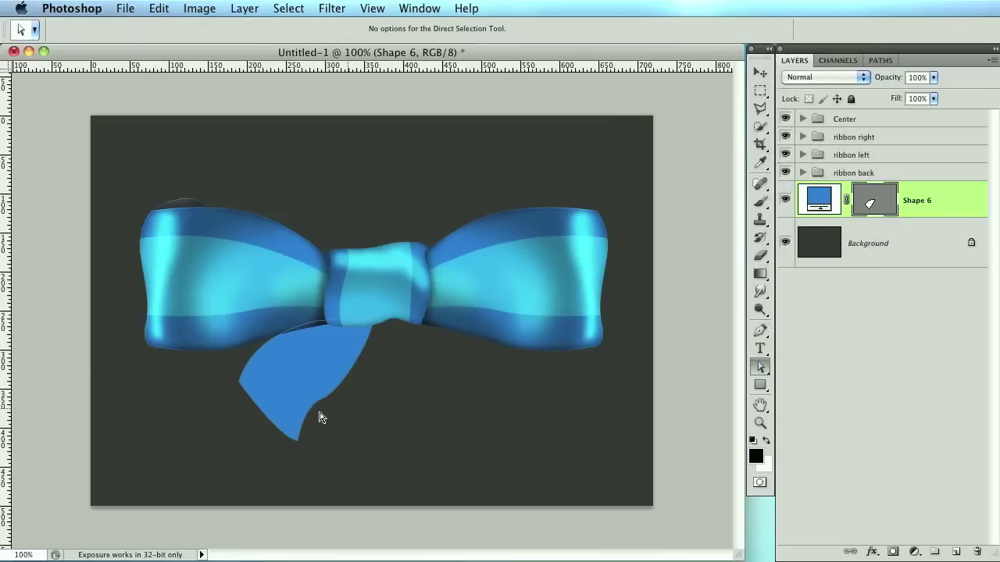
drag(321, 398, 354, 385)
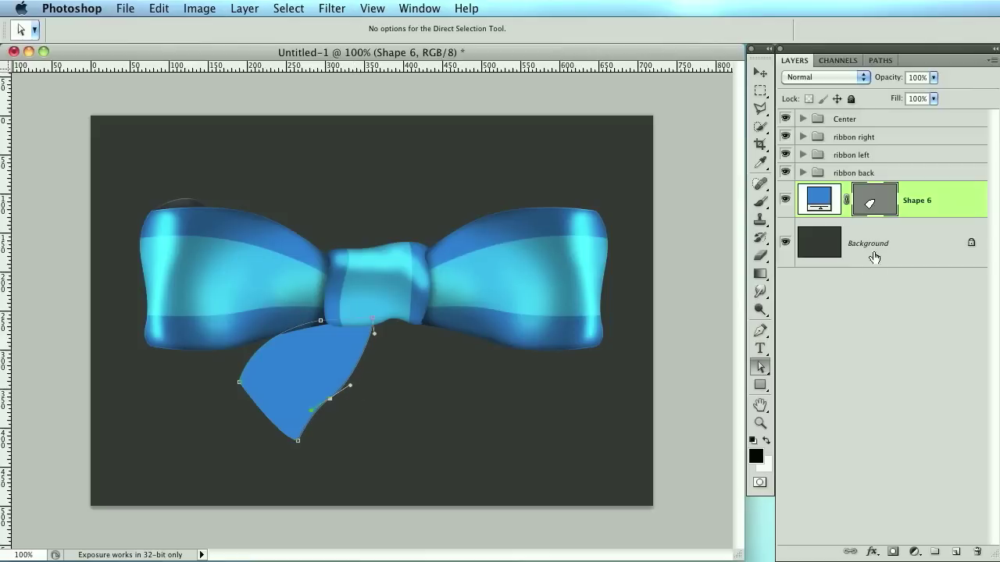
Add a layer above the tail and draw a curved stripe shape along its middle with the Pen tool, overshooting both tail ends
click(956, 552)
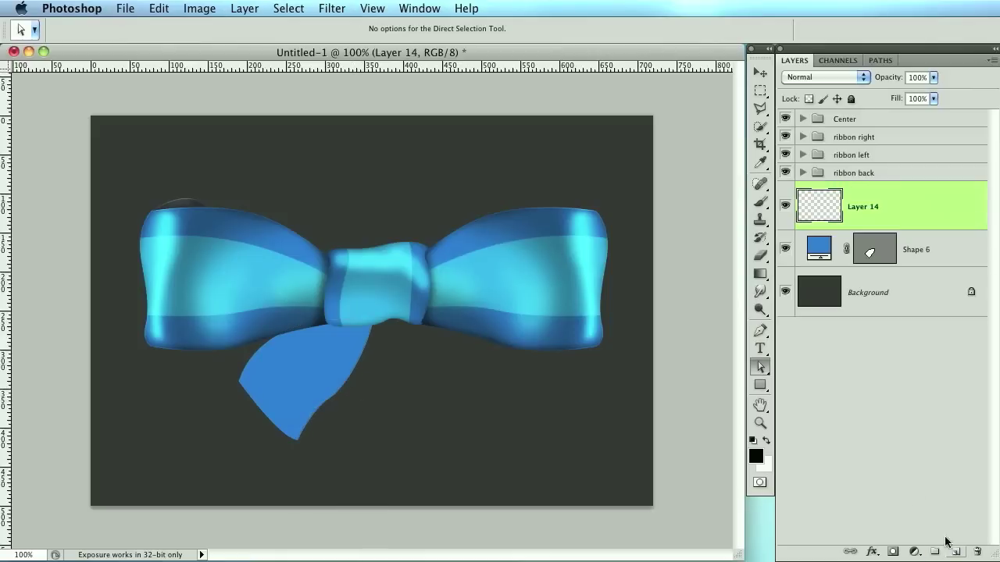
key(super+equal)
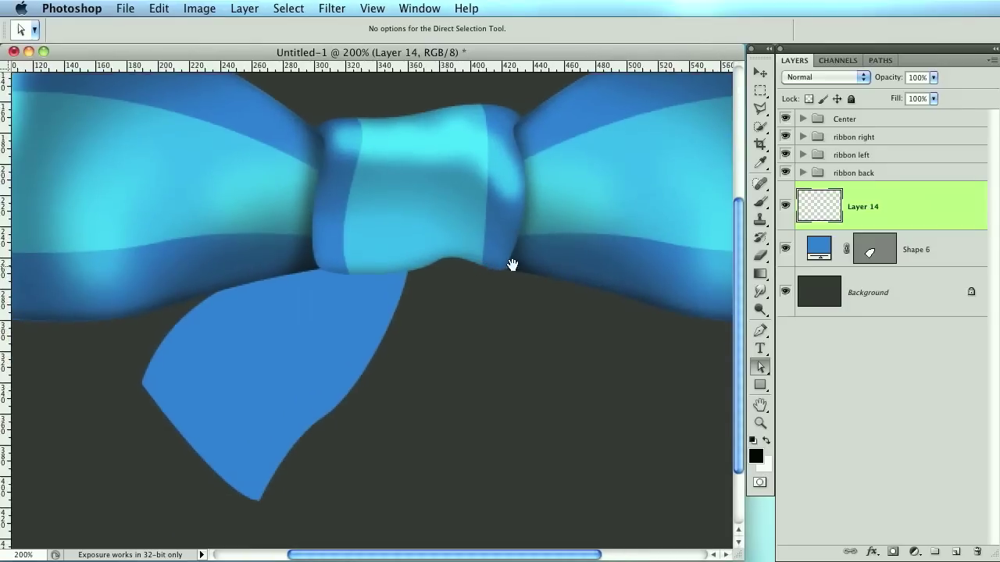
click(759, 332)
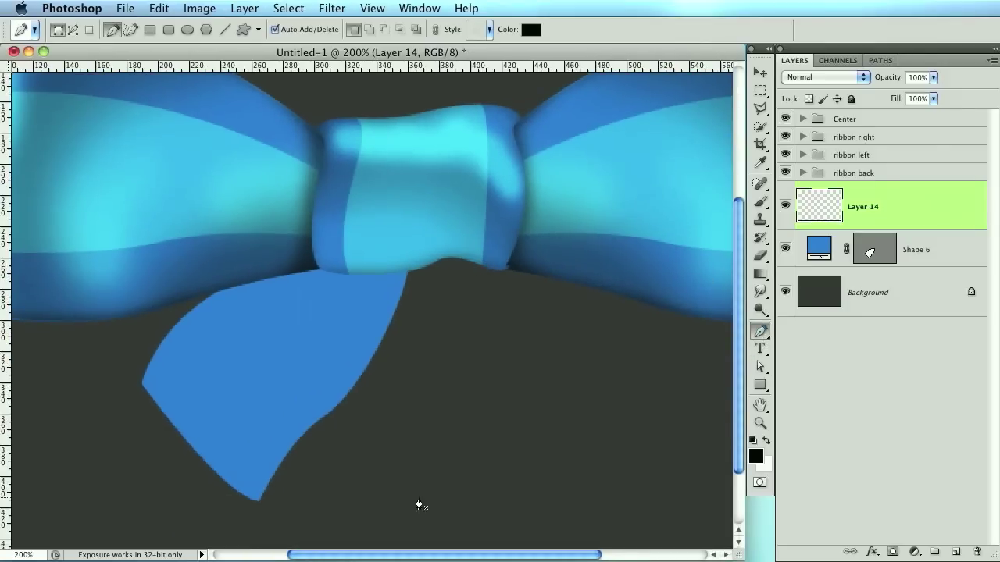
click(310, 256)
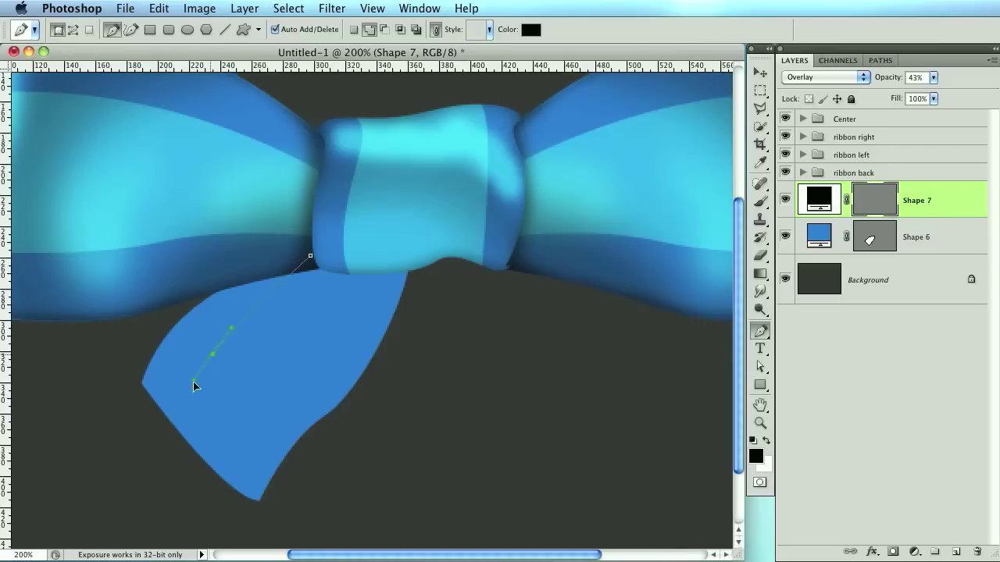
click(141, 432)
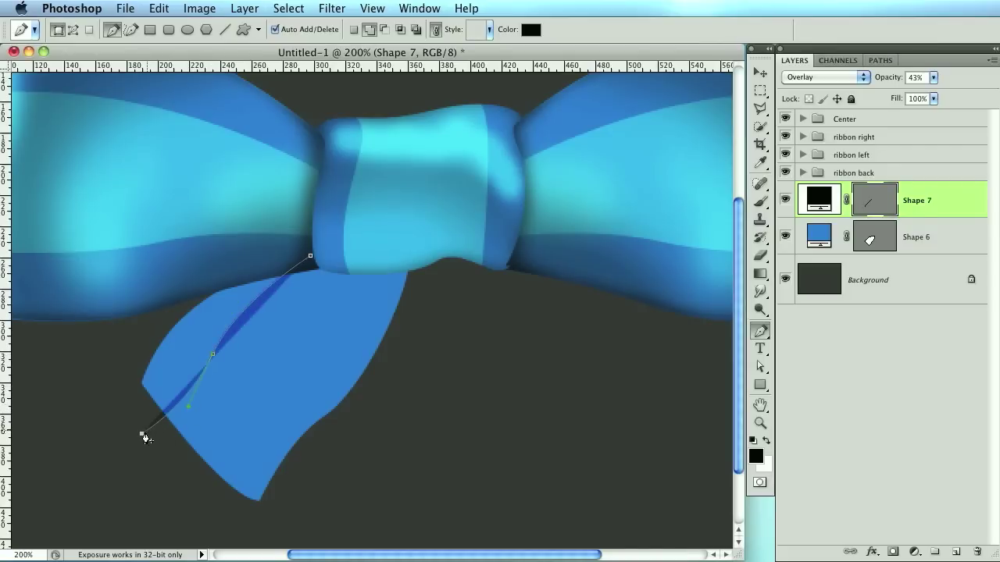
click(215, 508)
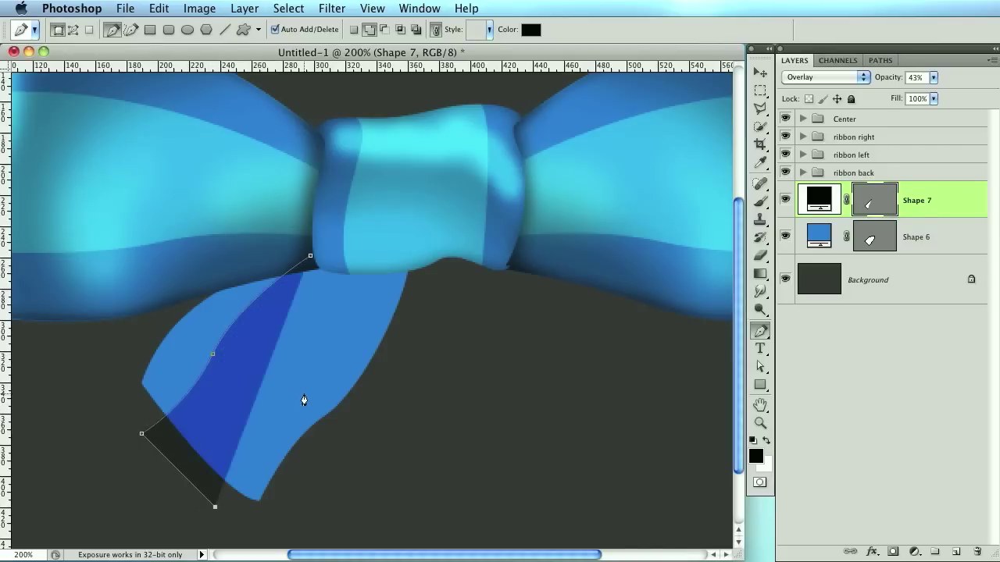
drag(339, 388, 338, 385)
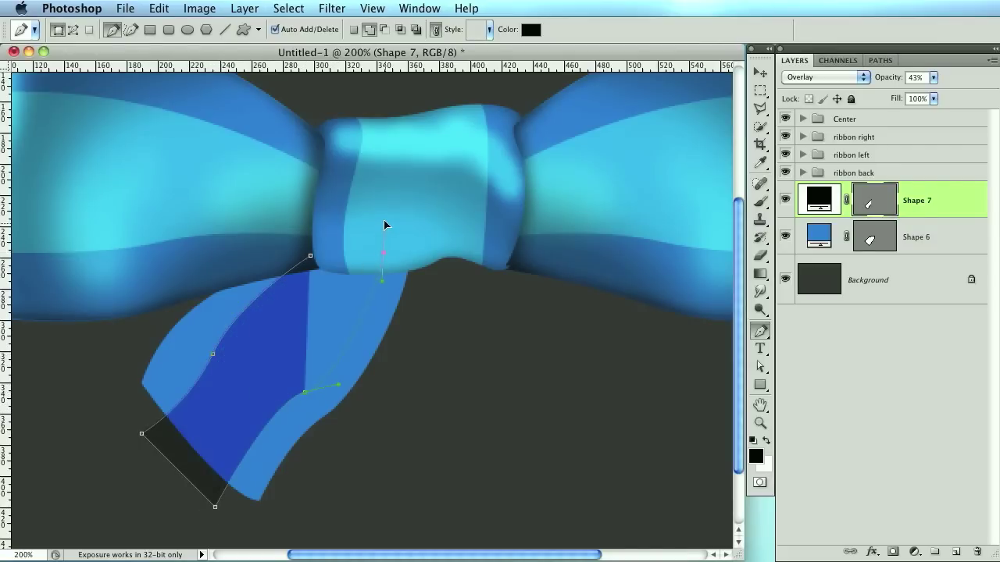
drag(383, 225, 380, 252)
click(310, 260)
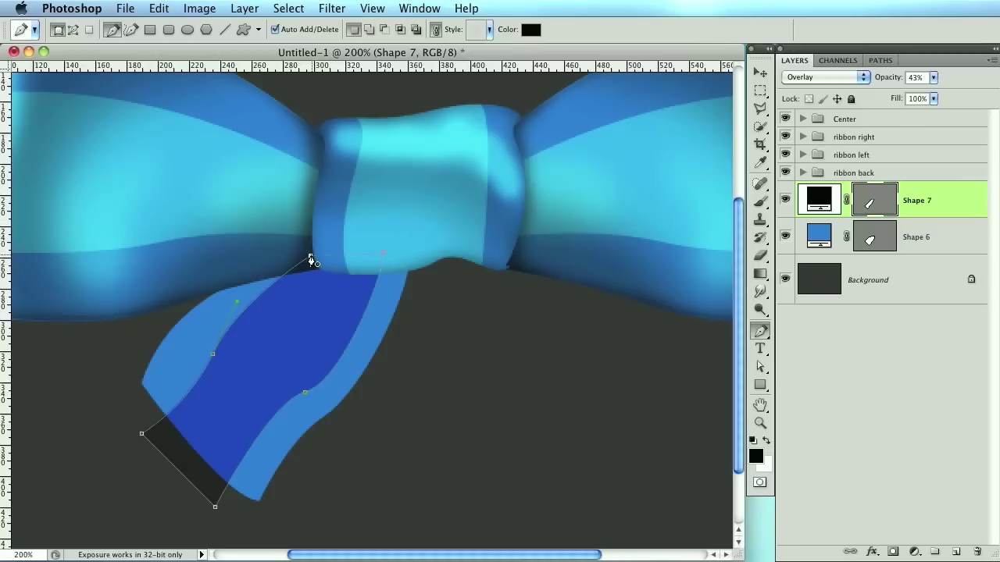
Reshape the stripe's right edge by its curve handle so it follows the tail's outer curve smoothly
click(760, 367)
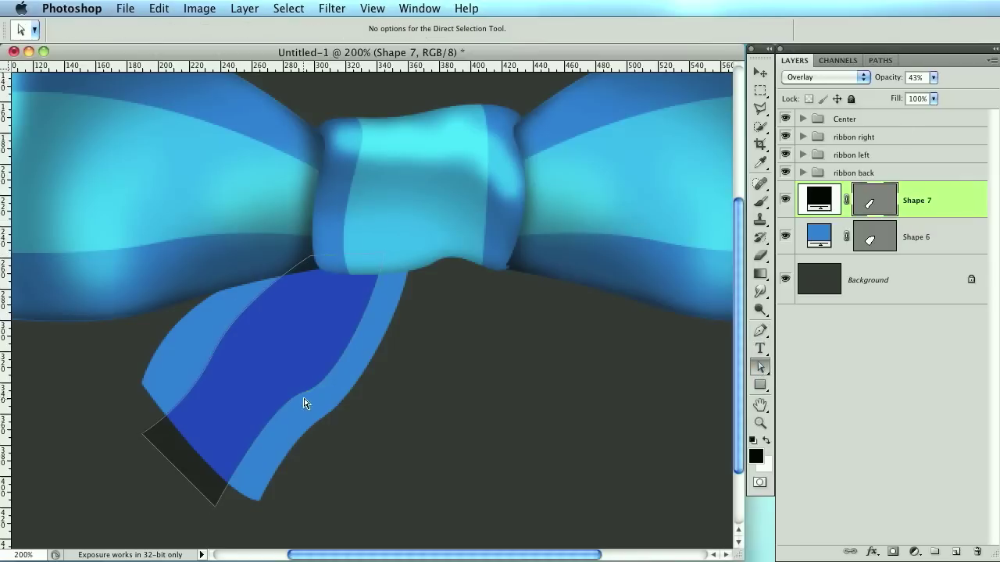
drag(340, 373, 342, 370)
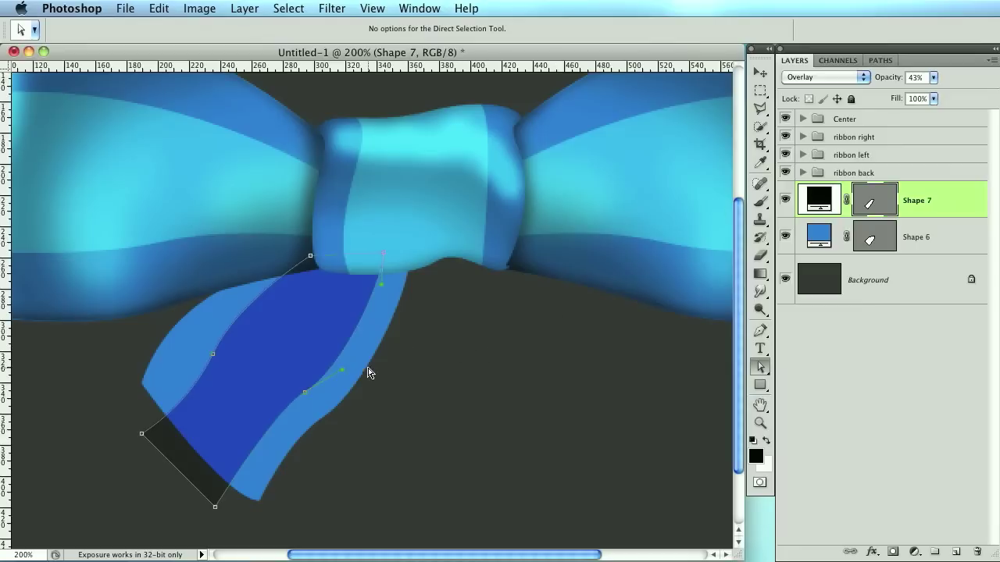
drag(352, 363, 359, 355)
Change the stripe shape's fill colour to white, keeping the Overlay blend mode
click(843, 77)
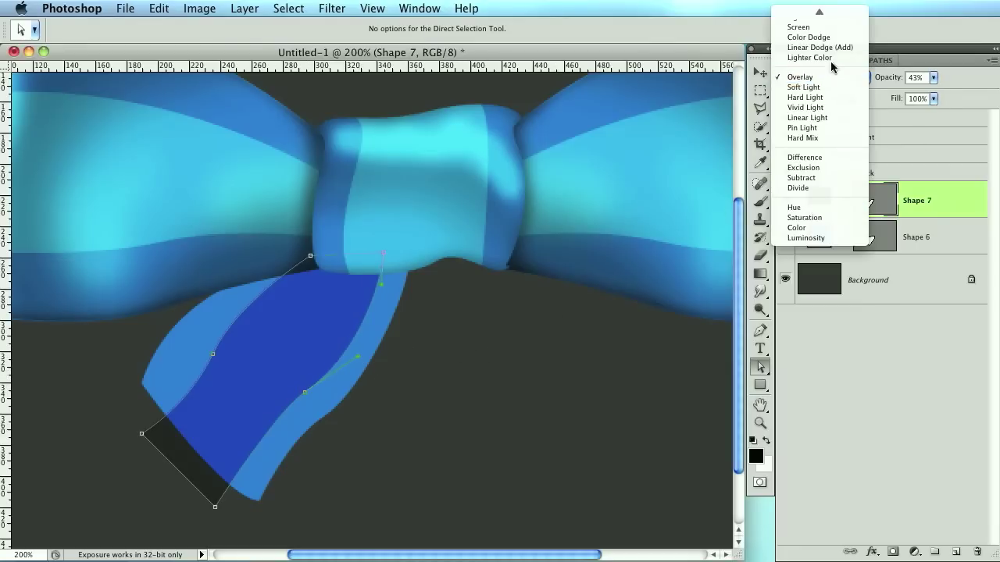
click(950, 201)
double_click(818, 200)
click(641, 76)
key(Return)
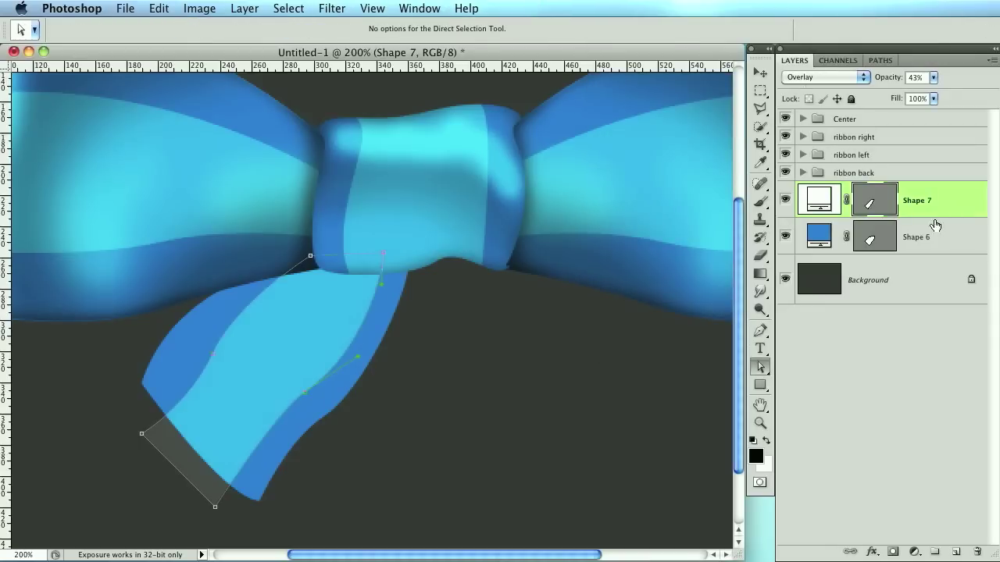
Clip the stripe layer to the tail shape below it and leave the stripe layer selected
right_click(957, 207)
click(976, 385)
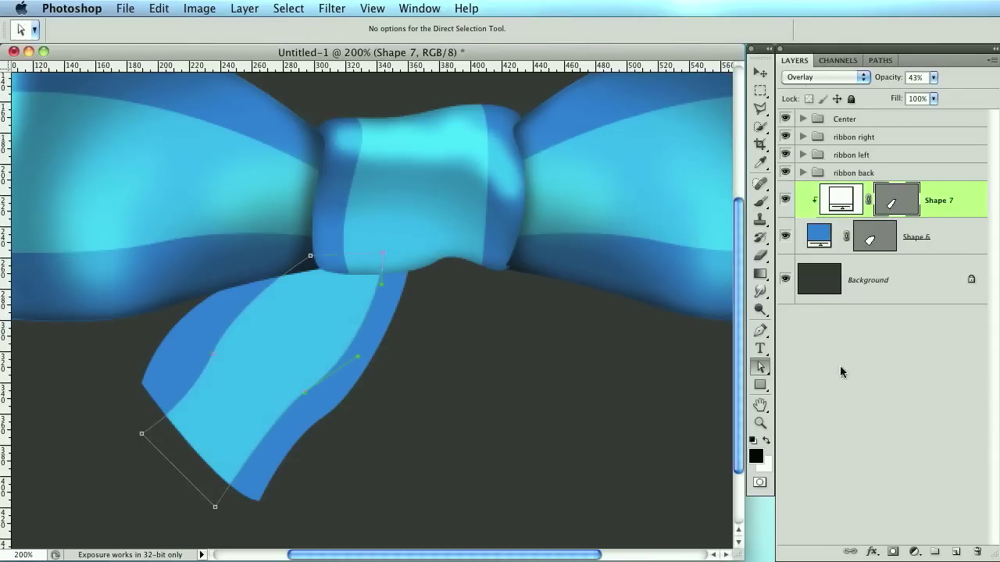
click(966, 239)
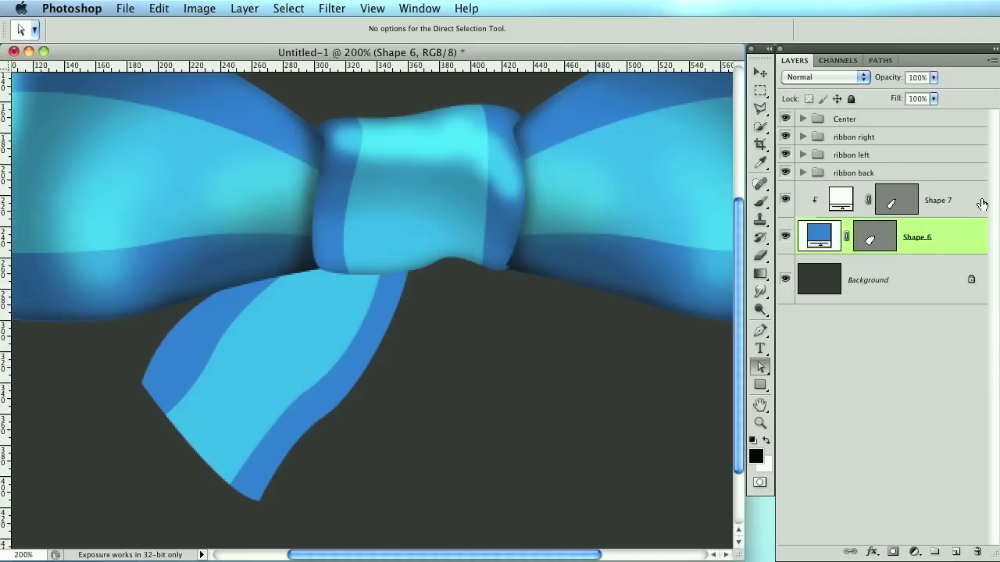
click(974, 208)
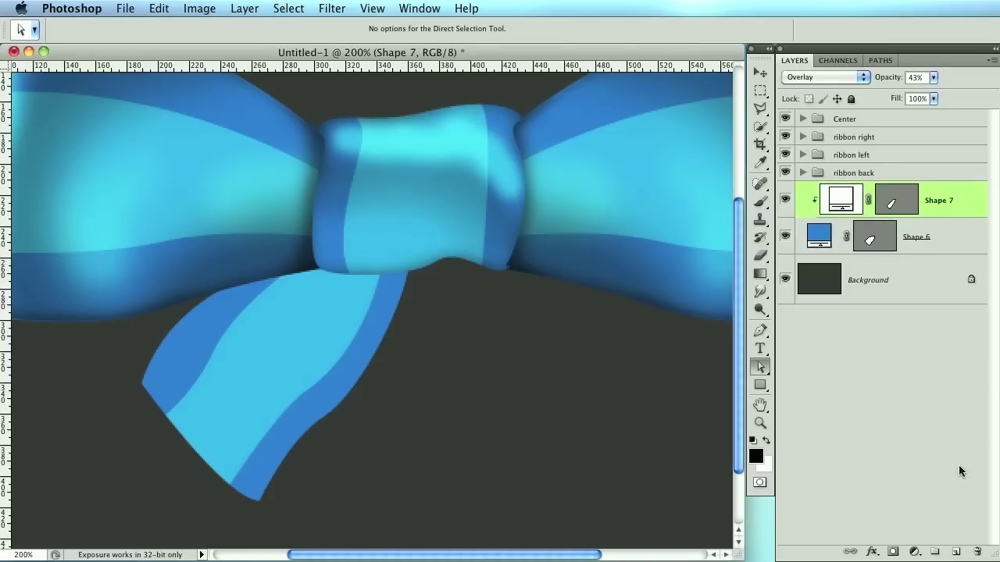
Add a new layer clipped to the tail above its stripe and paint a soft black shadow down the tail's middle with a 60 px brush
click(957, 554)
drag(950, 250, 955, 195)
click(766, 203)
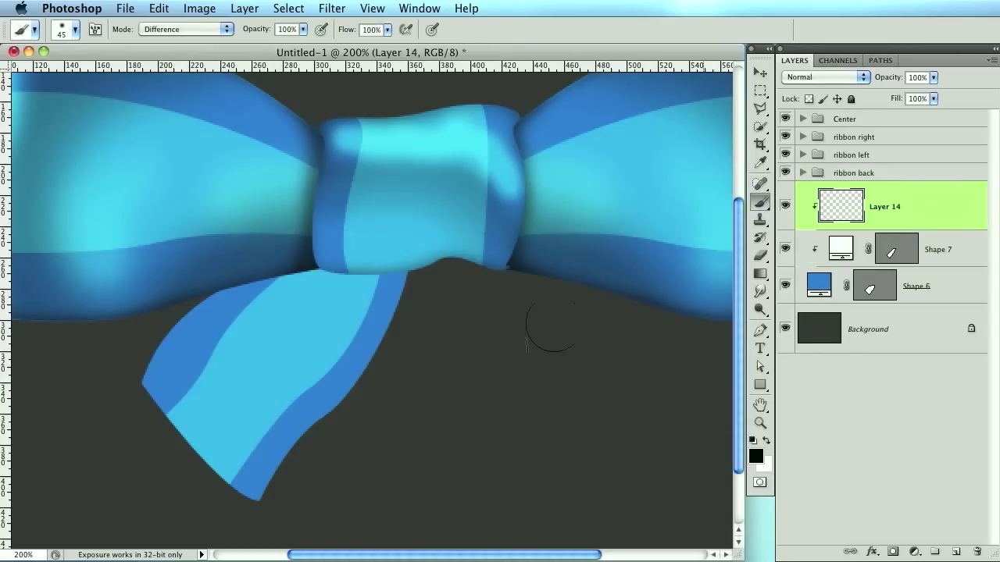
key(bracketright)
key(bracketright)
mouse_move(257, 268)
mouse_down()
mouse_move(249, 362)
mouse_move(269, 396)
mouse_move(252, 379)
mouse_move(262, 403)
mouse_move(249, 387)
mouse_move(265, 413)
mouse_up()
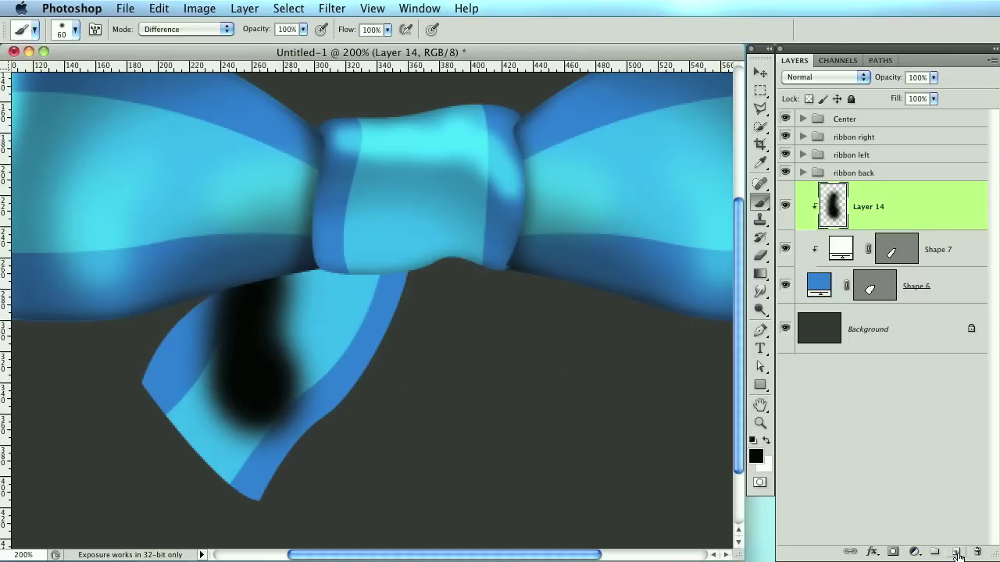
Shade the tail's outer edges in black on a clipped layer below the middle shadow, and lower both layers' opacity, the middle shadow's to 51%
click(955, 552)
mouse_move(383, 307)
mouse_down()
mouse_move(357, 398)
mouse_move(359, 281)
mouse_move(411, 424)
mouse_up()
mouse_move(107, 357)
mouse_down()
mouse_move(141, 371)
mouse_move(191, 515)
mouse_move(223, 538)
mouse_move(262, 492)
mouse_up()
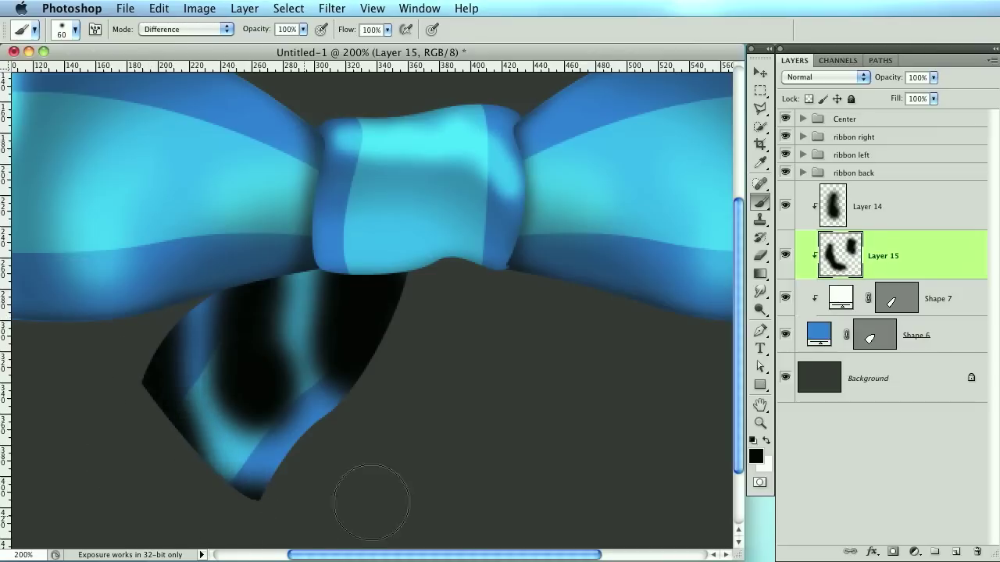
mouse_move(896, 83)
mouse_down()
mouse_move(843, 87)
mouse_move(859, 76)
mouse_up()
click(856, 191)
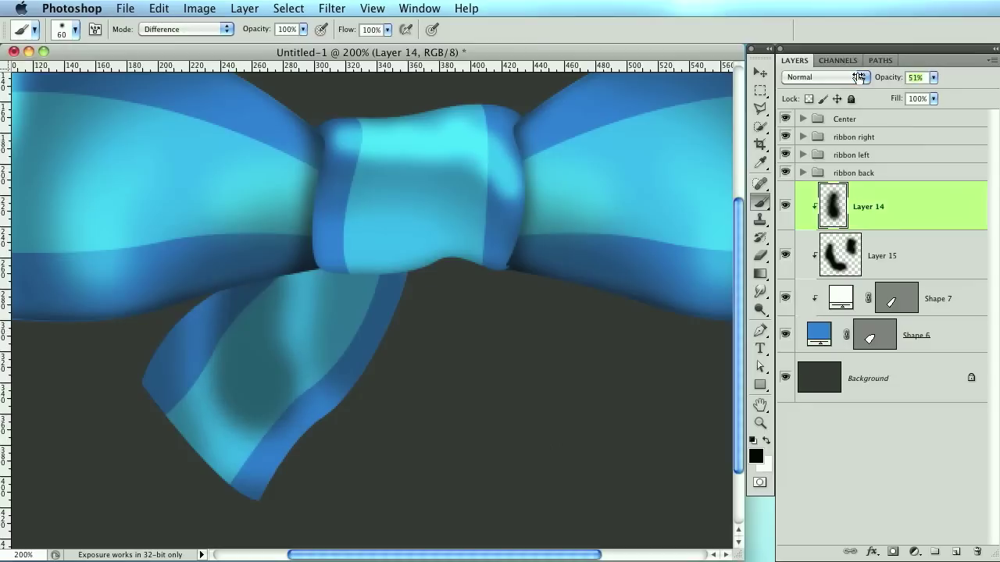
Erase the right side of the middle shadow with a 70 px soft eraser, leaving a narrow curved fold shadow
click(760, 256)
key(bracketleft)
key(bracketleft)
key(bracketleft)
key(bracketleft)
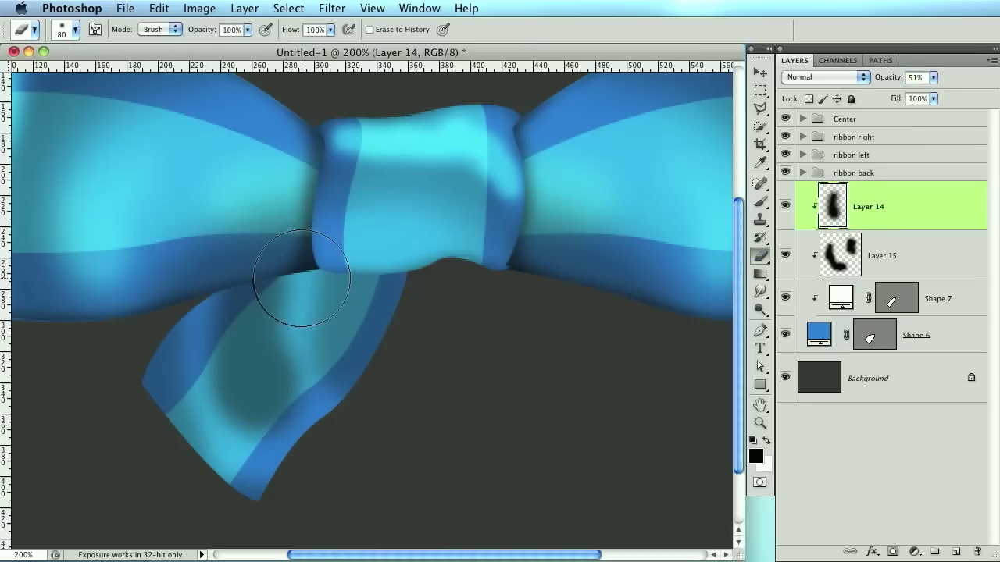
drag(290, 346, 350, 413)
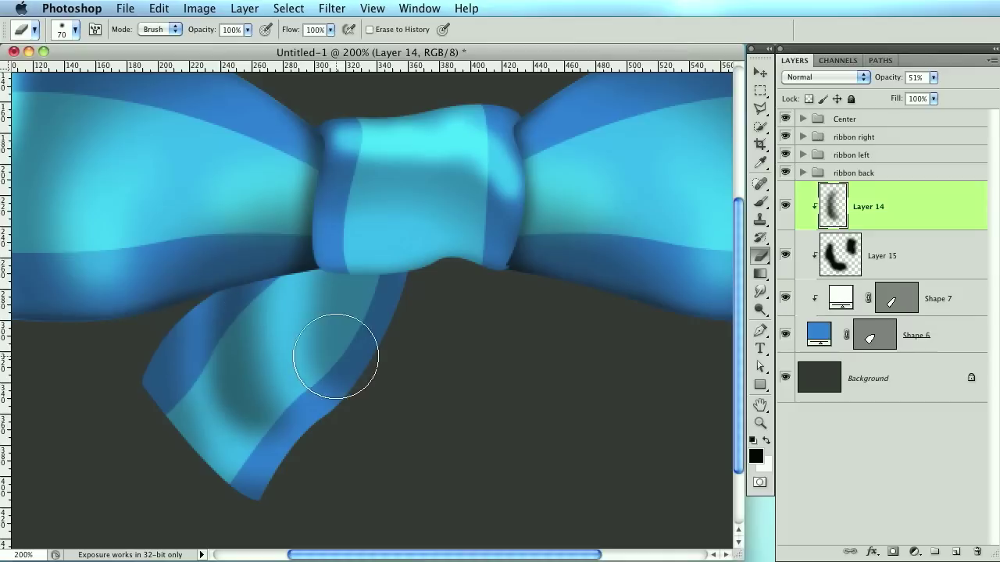
Add a new clipped layer above the tail's shadow layers and make white the foreground colour
click(955, 552)
drag(931, 234, 933, 192)
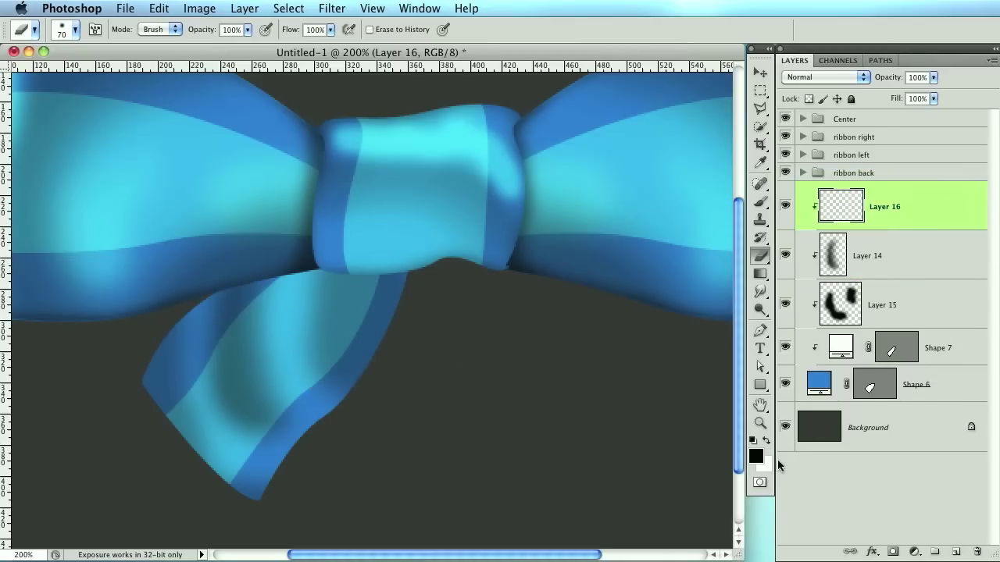
key(f)
key(x)
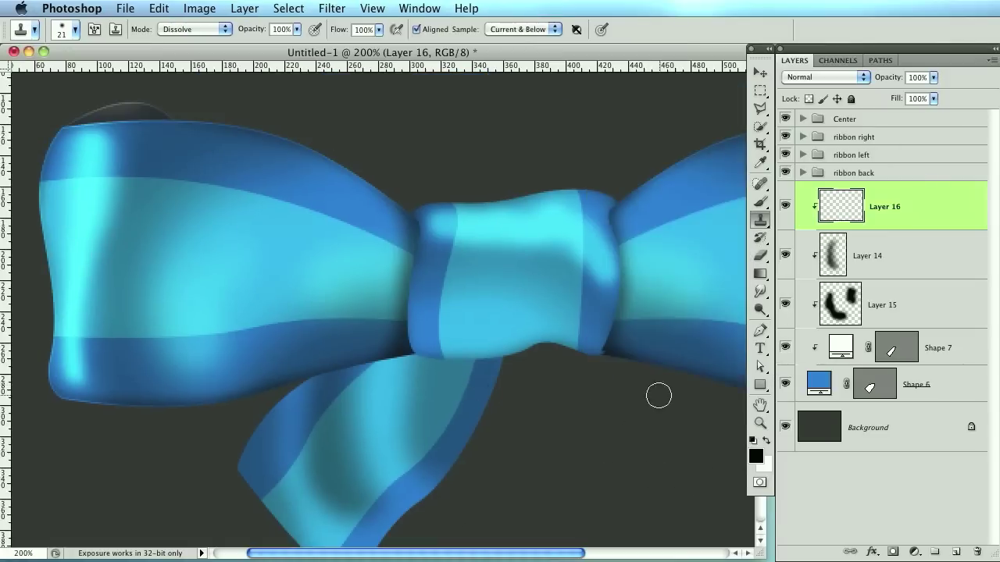
click(767, 440)
Brush two soft white highlights on the tail, a larger one across its centre and right edge and a 35 px one near its left corner
drag(446, 419, 430, 346)
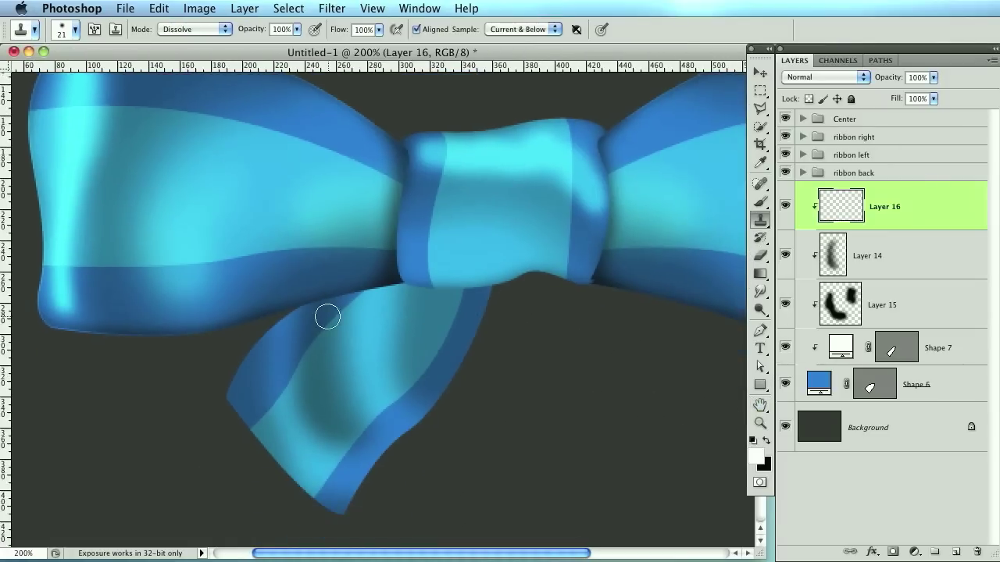
click(357, 305)
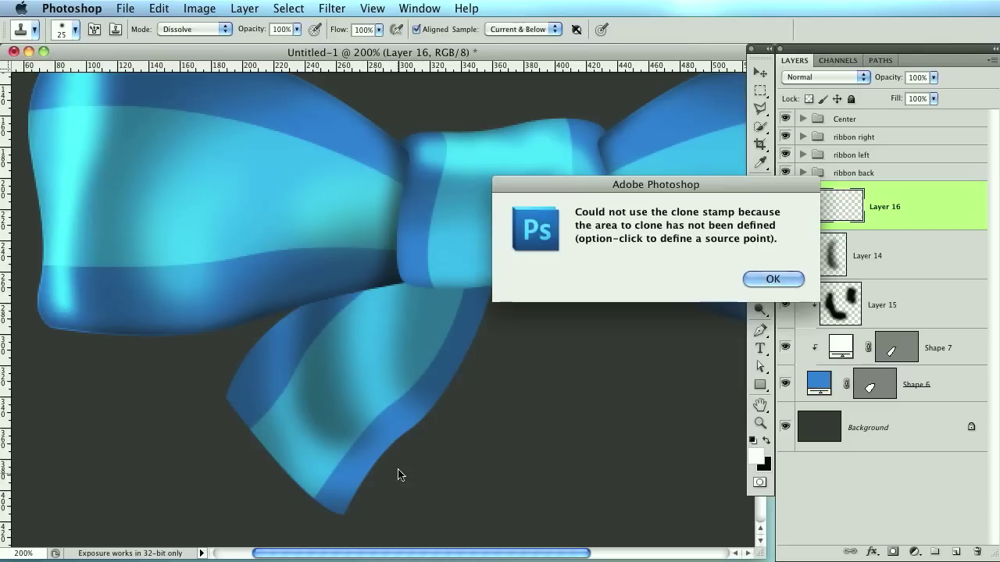
click(769, 277)
click(759, 202)
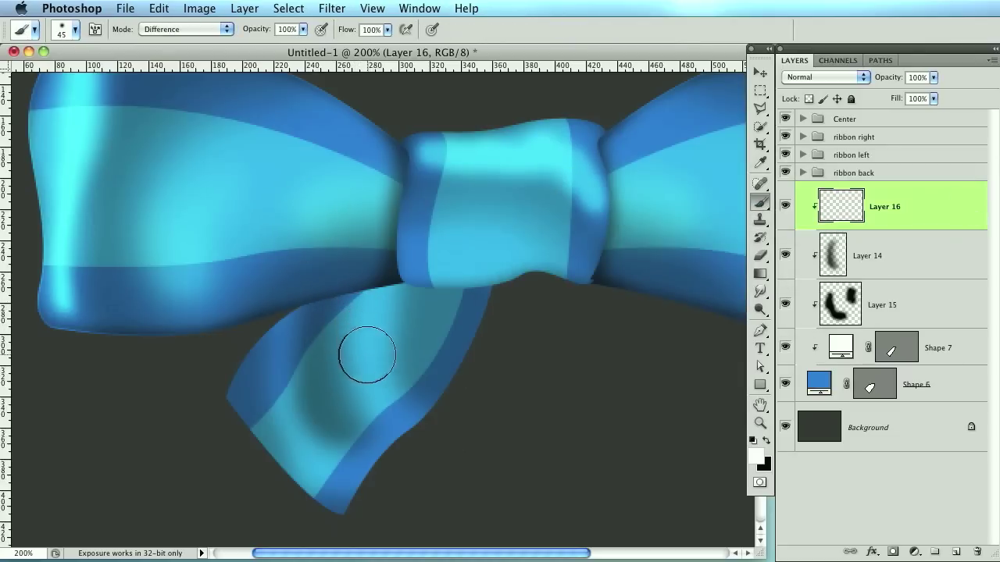
drag(364, 351, 401, 424)
key(bracketleft)
key(bracketleft)
key(bracketleft)
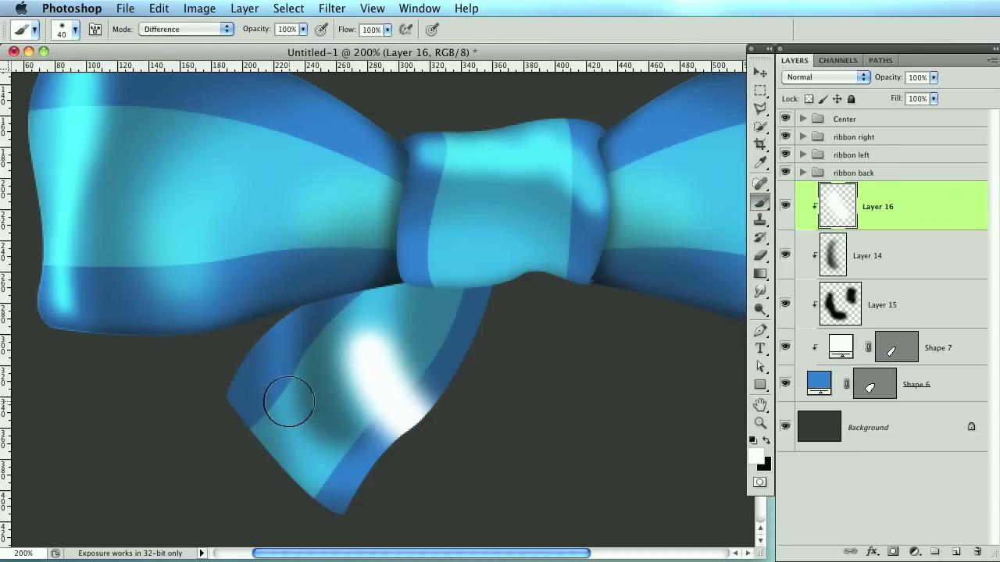
drag(279, 384, 295, 428)
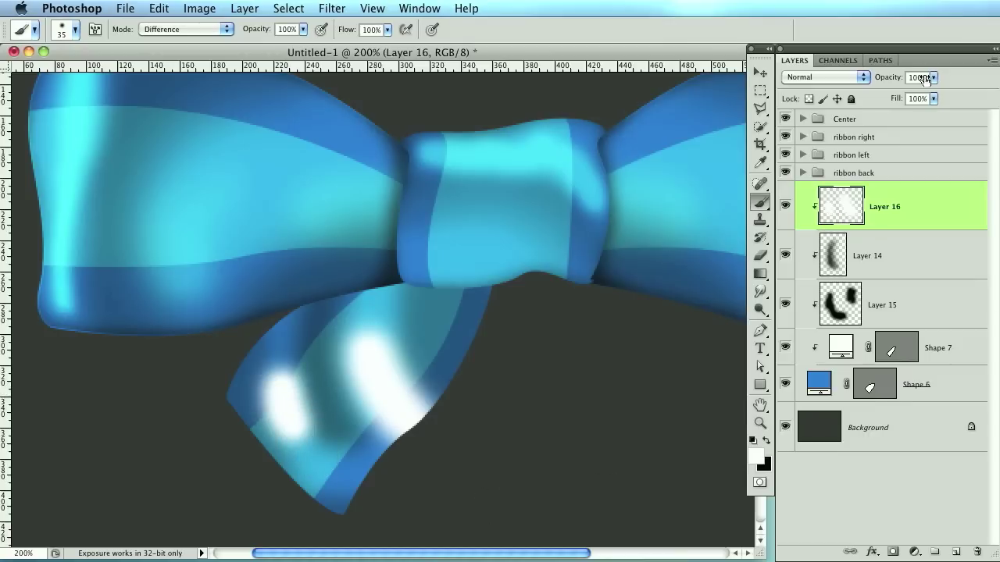
Set the highlight layer to Overlay at 39% opacity and the middle fold shadow layer to 39% opacity
click(835, 74)
click(804, 227)
drag(895, 80, 845, 79)
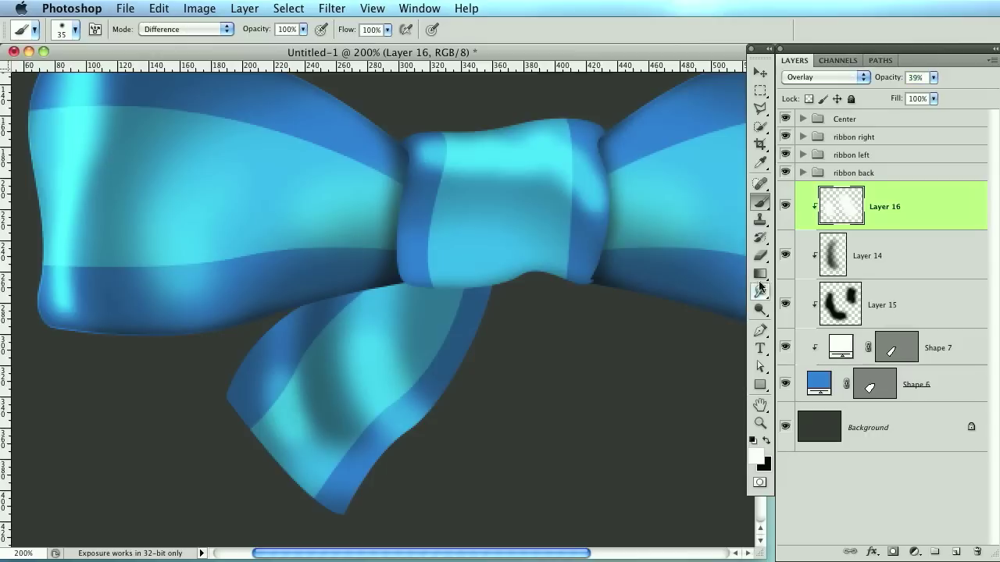
click(759, 256)
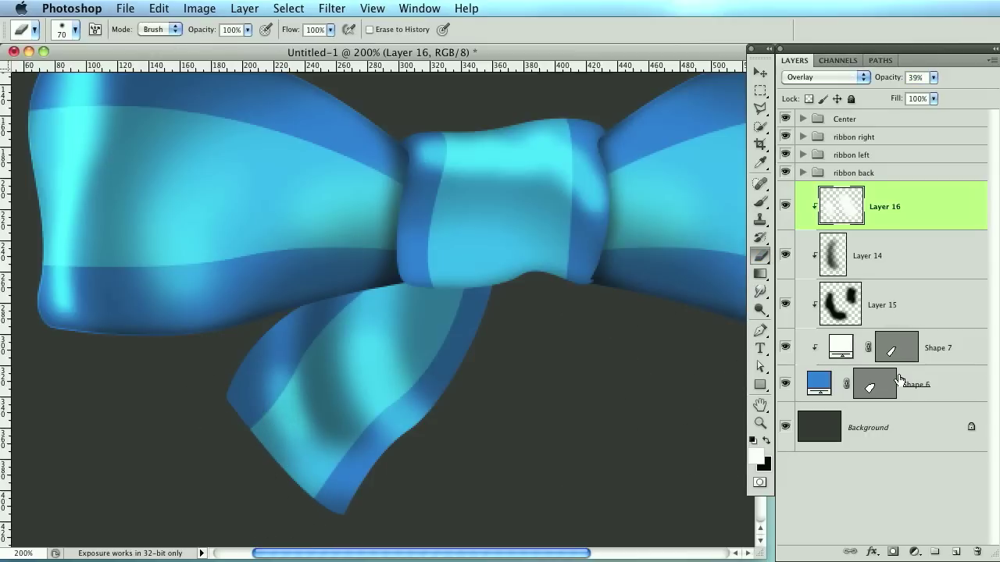
click(907, 267)
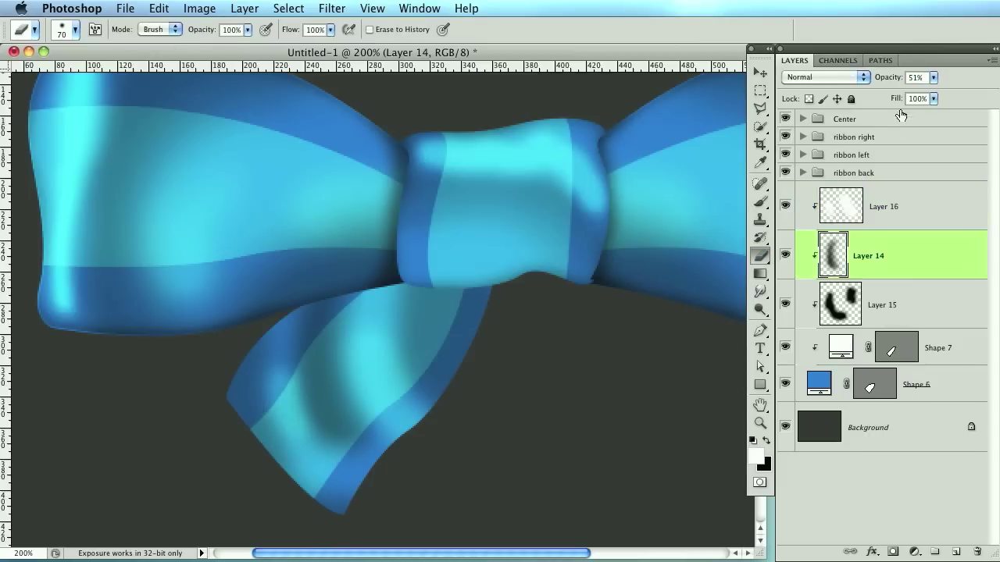
drag(890, 84, 879, 86)
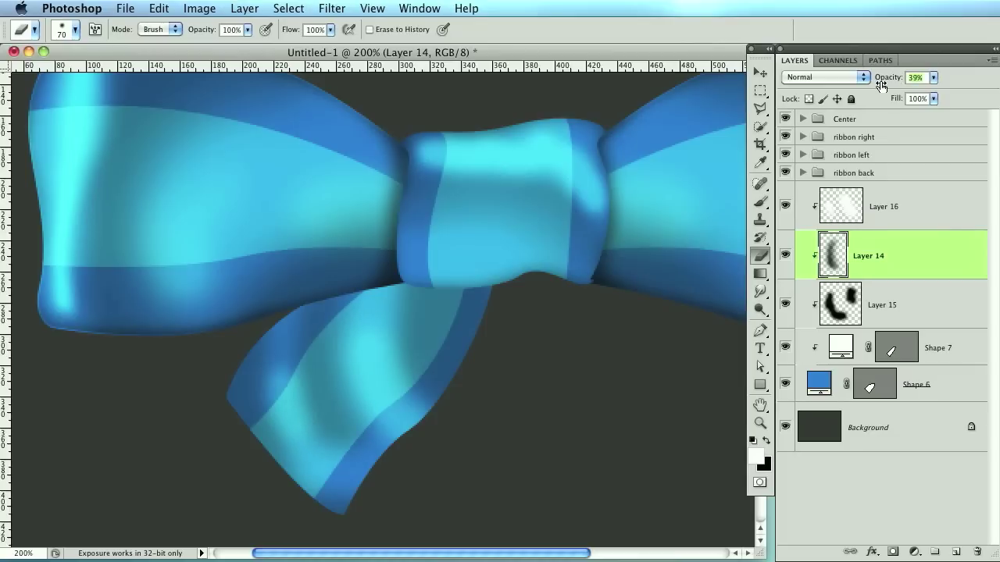
Paint extra black shading along the tail's upper-left edge with a 35 px brush and soften it near the left corner with the eraser
click(759, 203)
key(x)
mouse_move(293, 347)
mouse_down()
mouse_move(255, 334)
mouse_move(282, 333)
mouse_move(306, 344)
mouse_up()
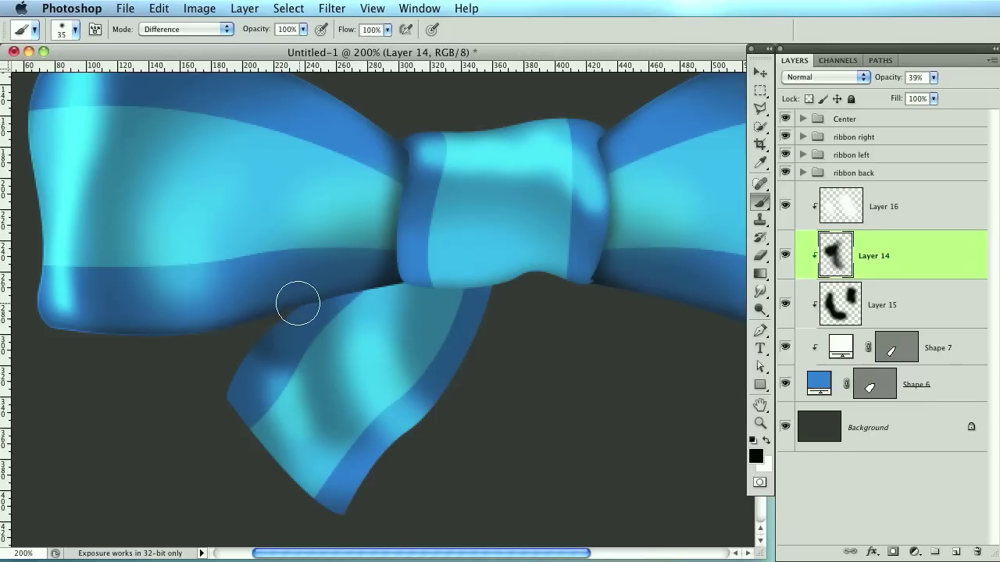
drag(261, 341, 250, 365)
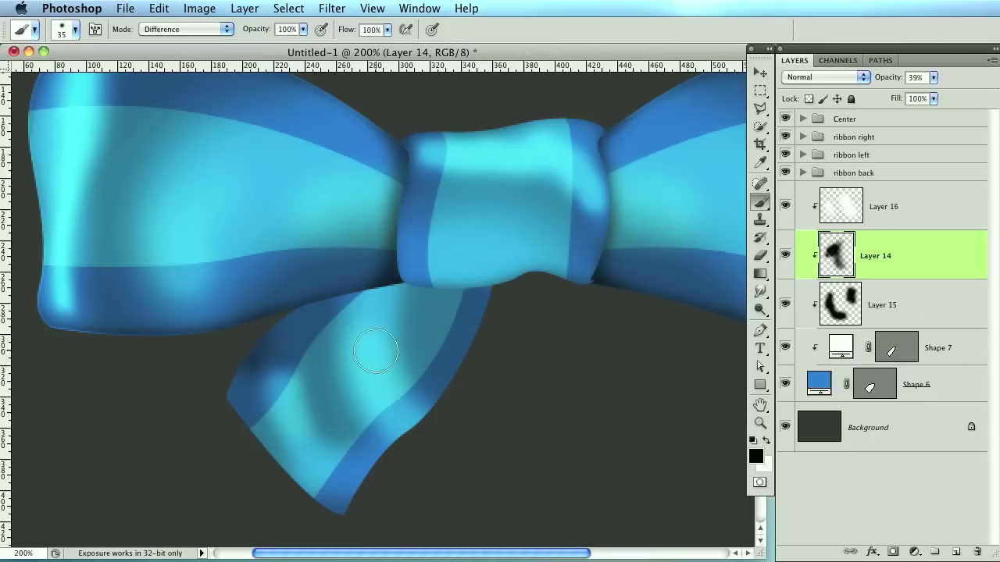
click(759, 256)
drag(239, 402, 252, 397)
Load the tail shape's outline as a selection and give it a 1 px white inside stroke on a new layer above the highlights
super+click(867, 394)
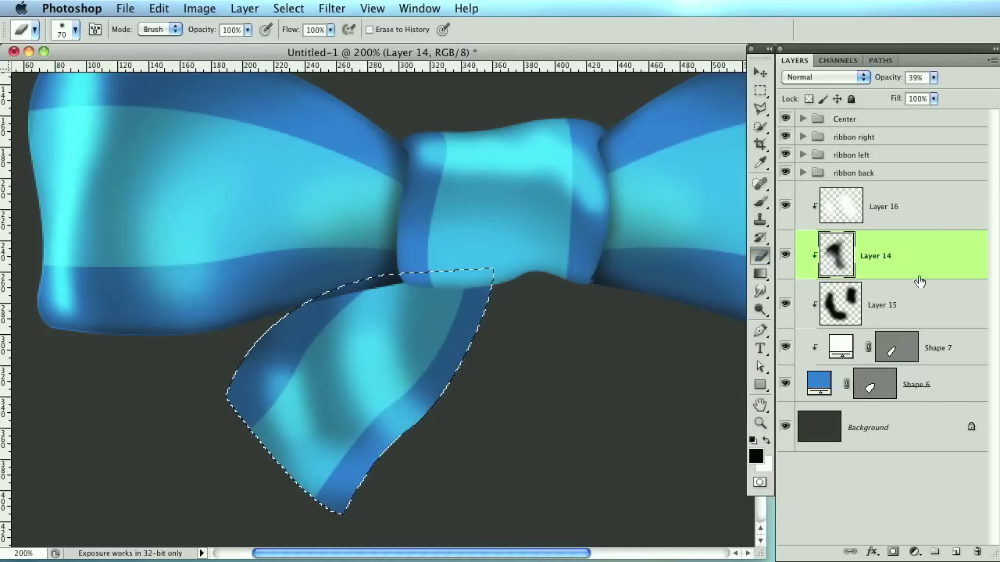
click(938, 211)
click(954, 553)
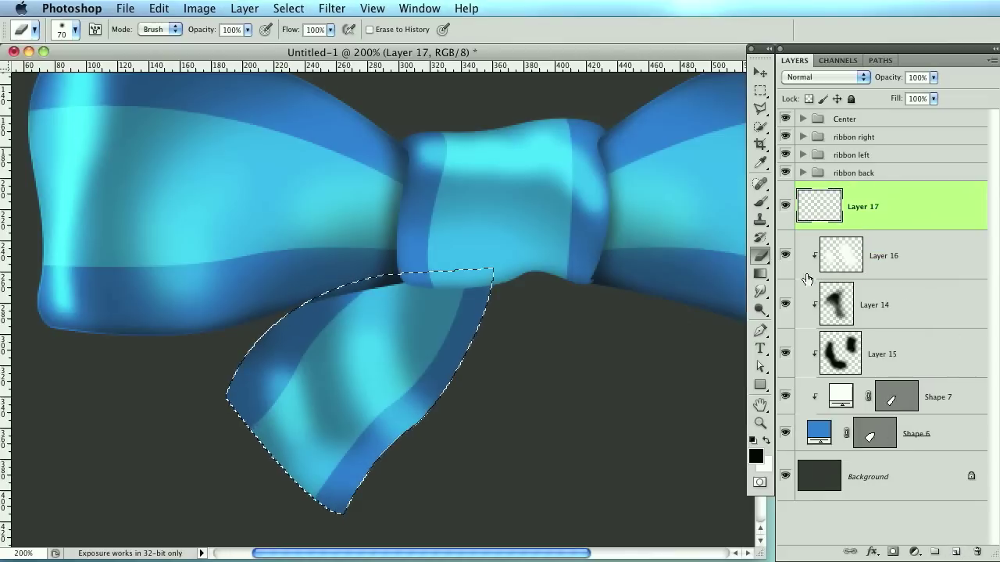
click(159, 8)
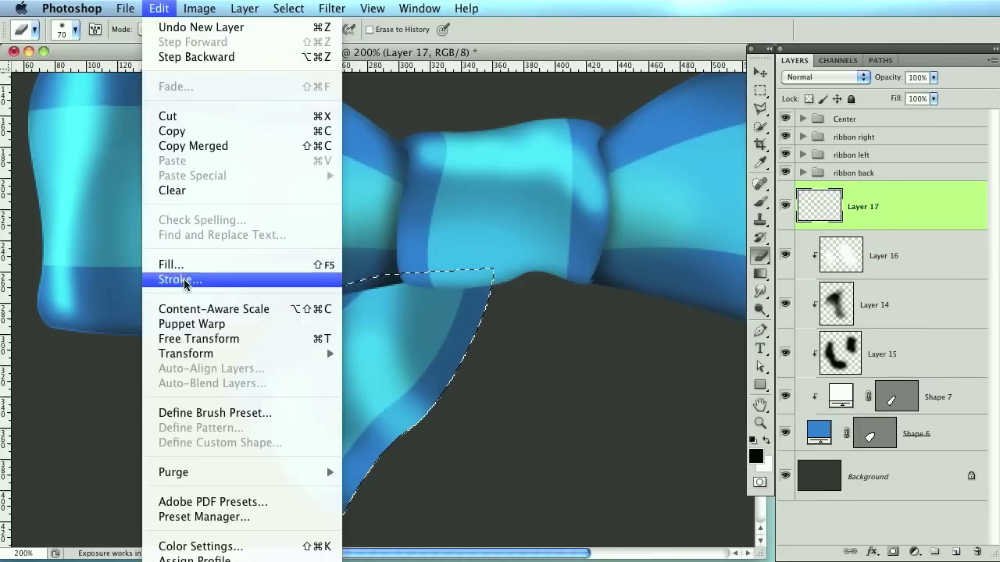
click(180, 279)
click(609, 328)
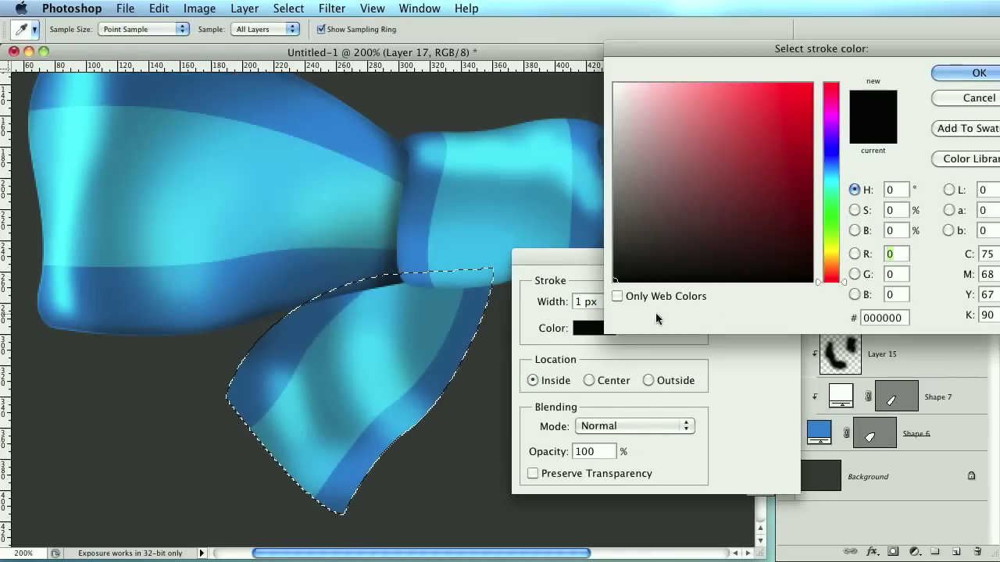
click(621, 47)
click(973, 69)
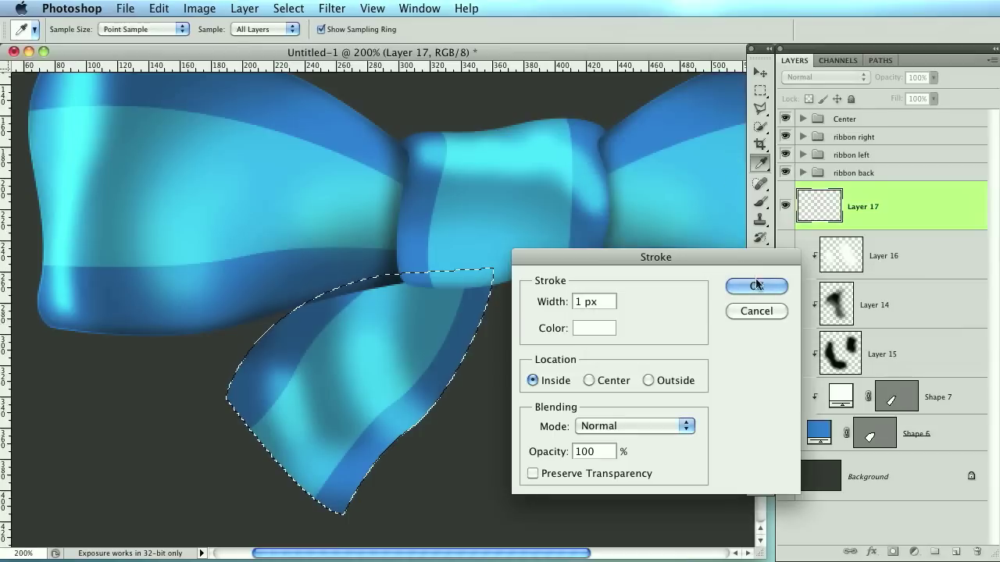
click(756, 286)
Set the white outline layer to Overlay at 55% opacity and remove the selection
click(759, 255)
click(839, 76)
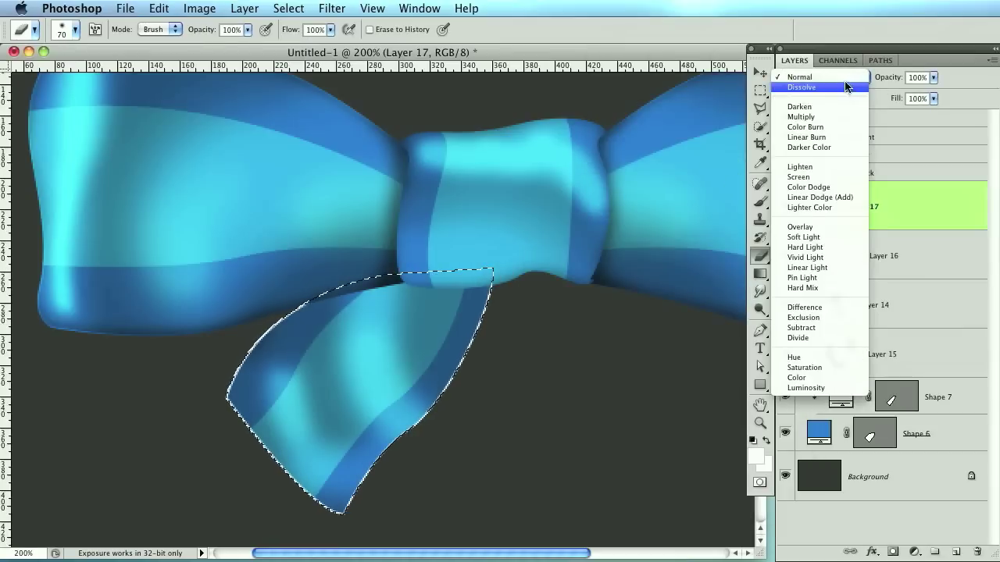
click(828, 227)
drag(879, 80, 856, 79)
key(ctrl+d)
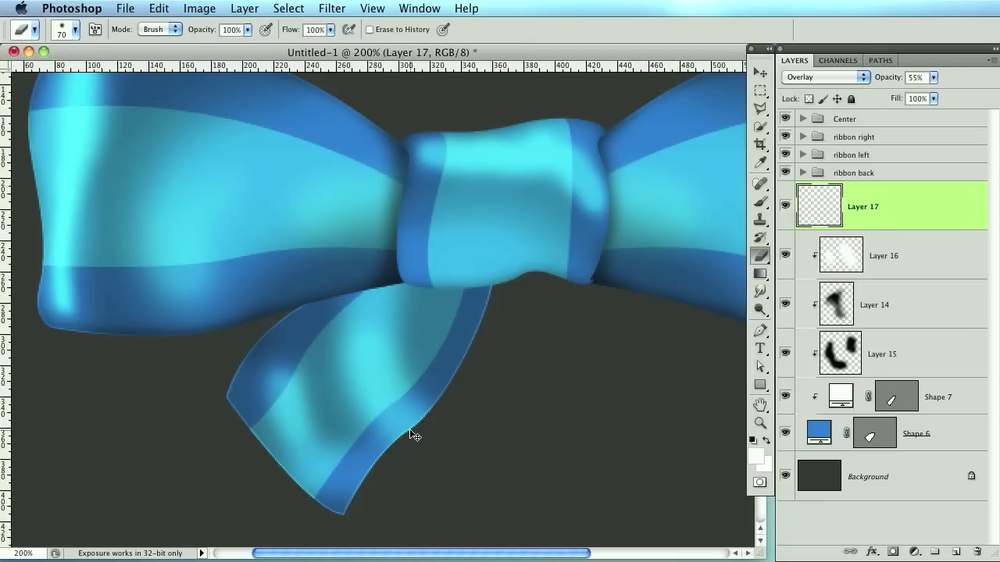
Reduce the tail's layer opacities to 29% for the highlights, 25% for the edge shading and 27% for the middle fold shadow
key(ctrl+minus)
key(bracketright)
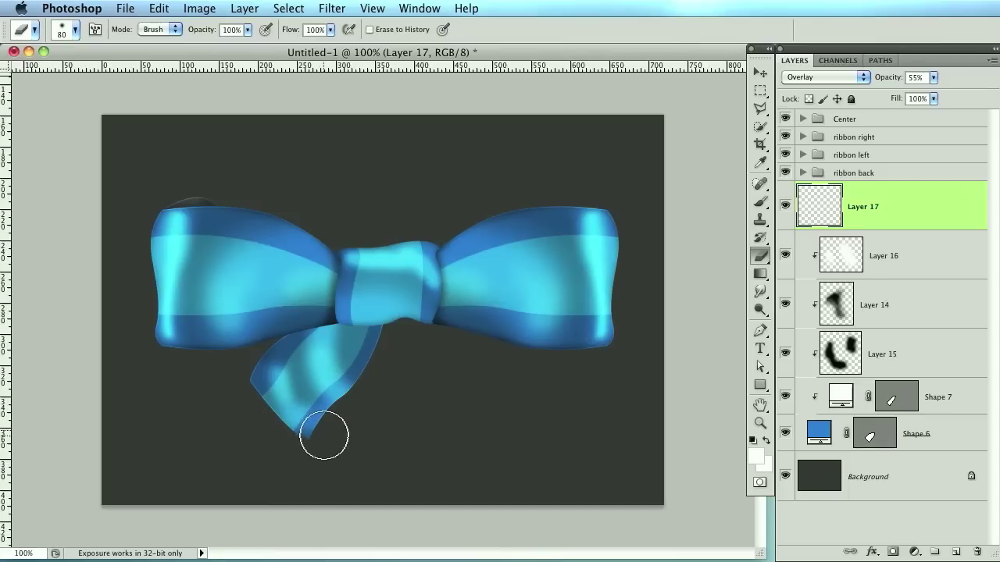
click(911, 266)
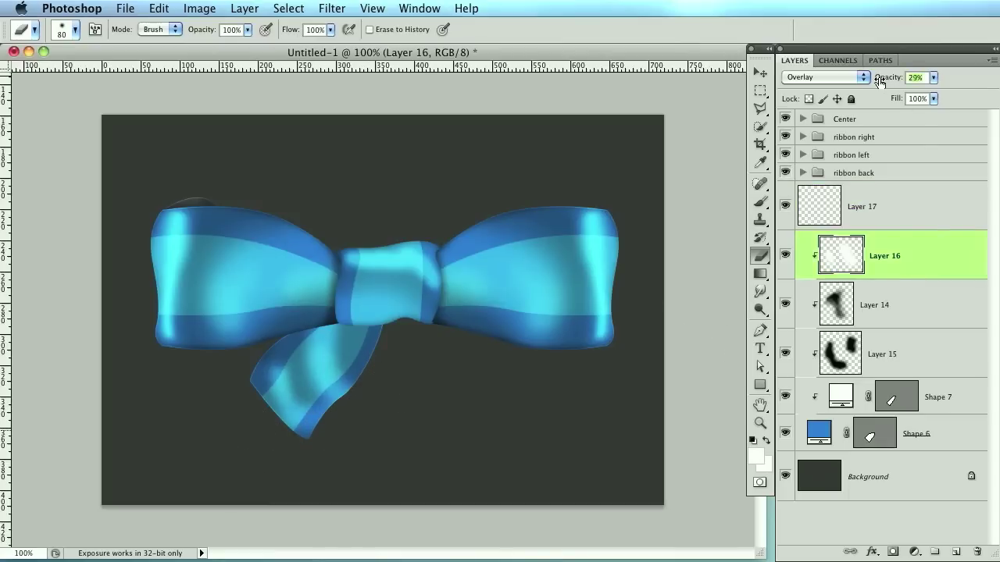
click(898, 361)
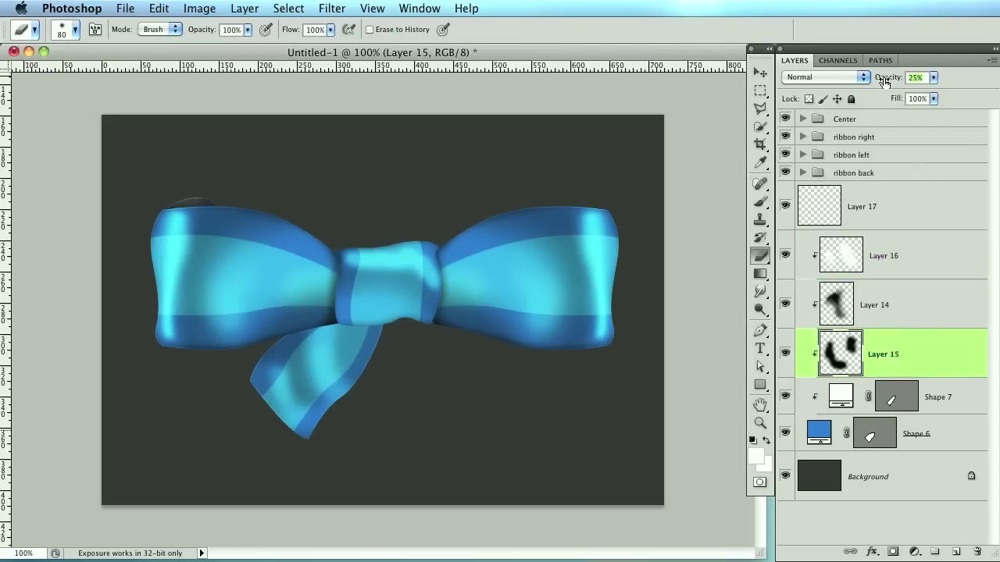
click(898, 321)
drag(893, 84, 880, 83)
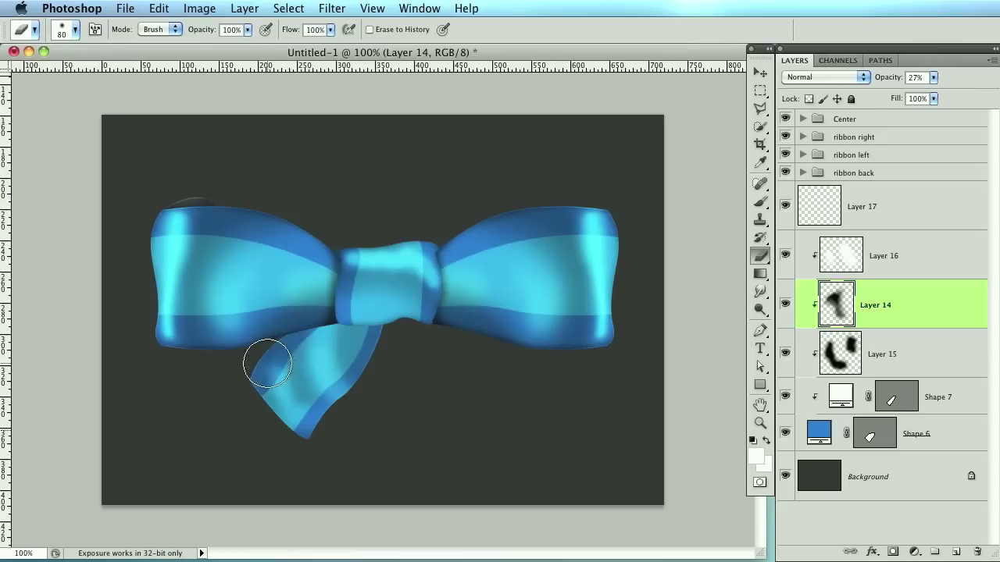
Add a layer above the tail outline and paint a soft black shadow beneath the left loop and knot with a 45 px brush
click(882, 201)
click(957, 552)
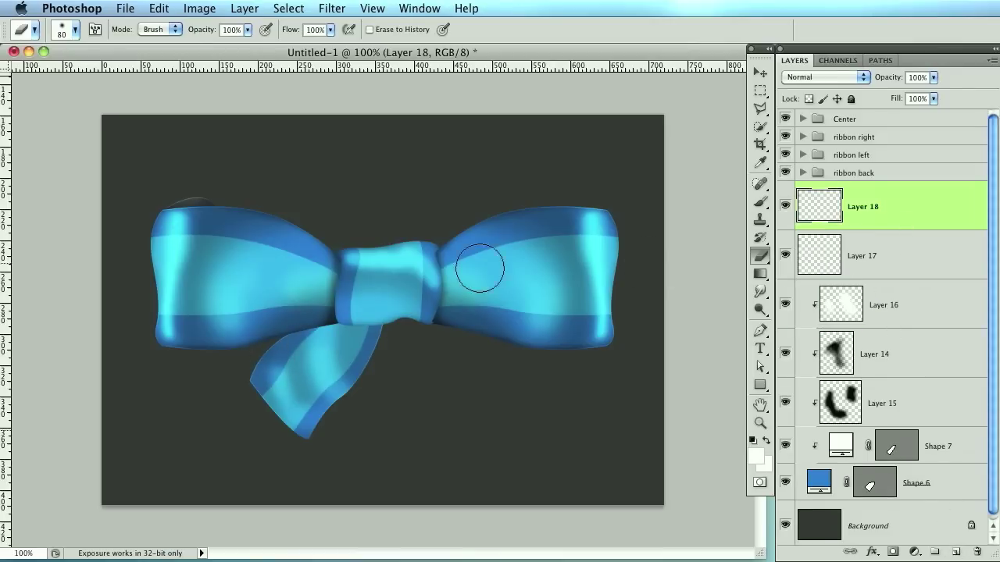
key(super+plus)
key(d)
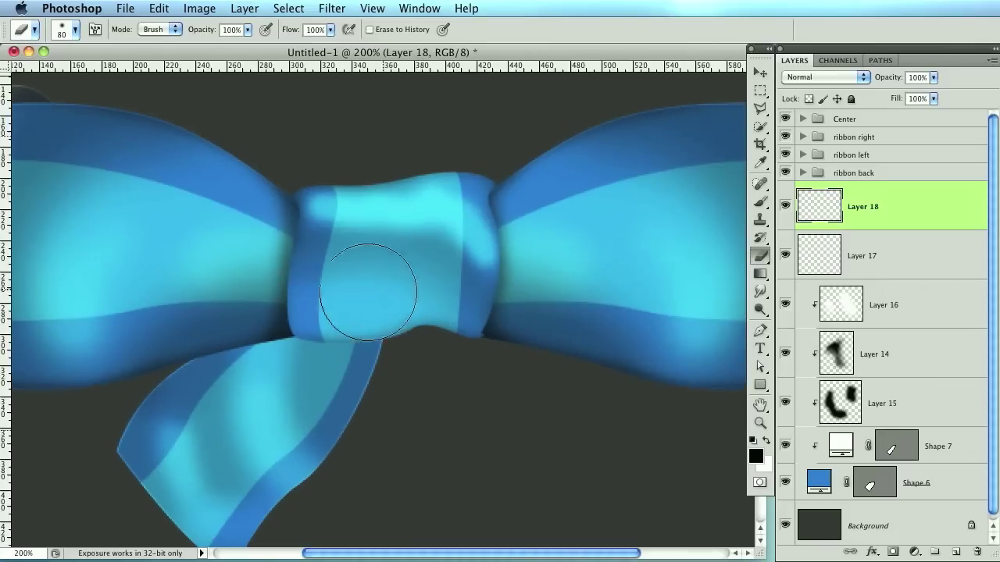
drag(271, 334, 384, 290)
key(b)
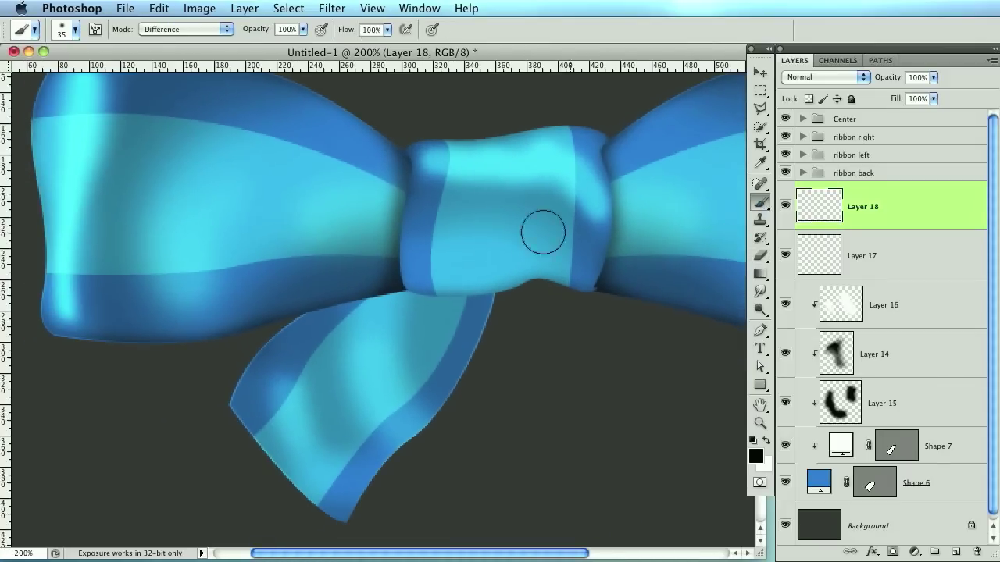
key(bracketright)
drag(551, 295, 469, 287)
mouse_move(392, 255)
mouse_down()
mouse_move(433, 262)
mouse_move(364, 266)
mouse_move(455, 270)
mouse_move(348, 268)
mouse_move(284, 292)
mouse_move(285, 328)
mouse_up()
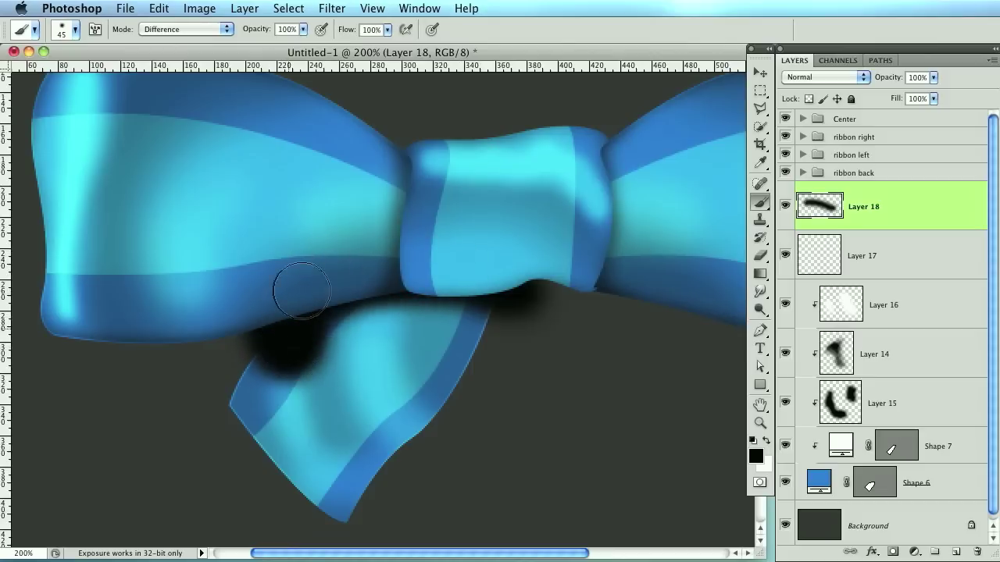
drag(345, 317, 549, 271)
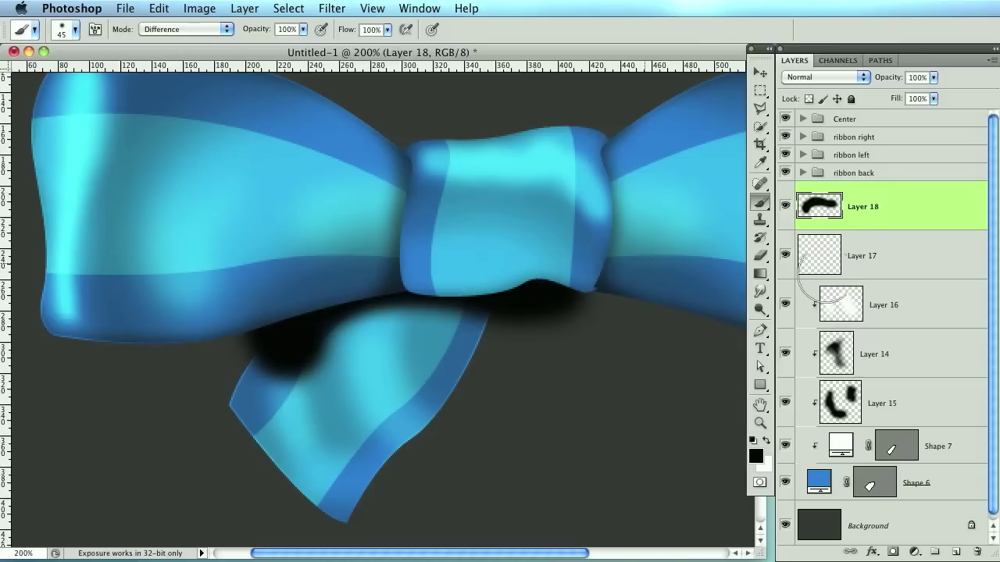
Load the tail shape's outline as a selection, delete the painted shadow outside it and remove the selection
super+click(872, 487)
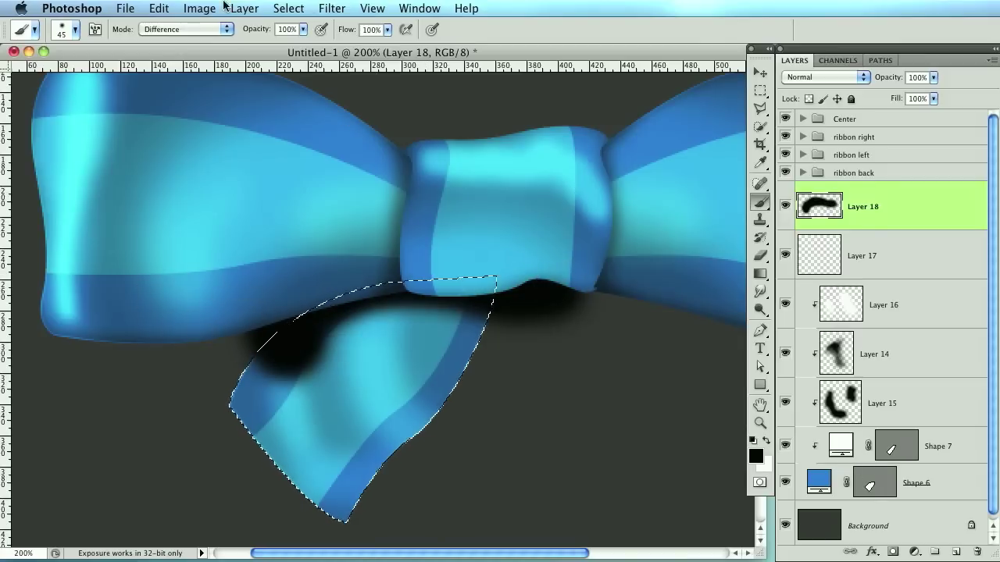
click(288, 7)
click(303, 72)
key(Delete)
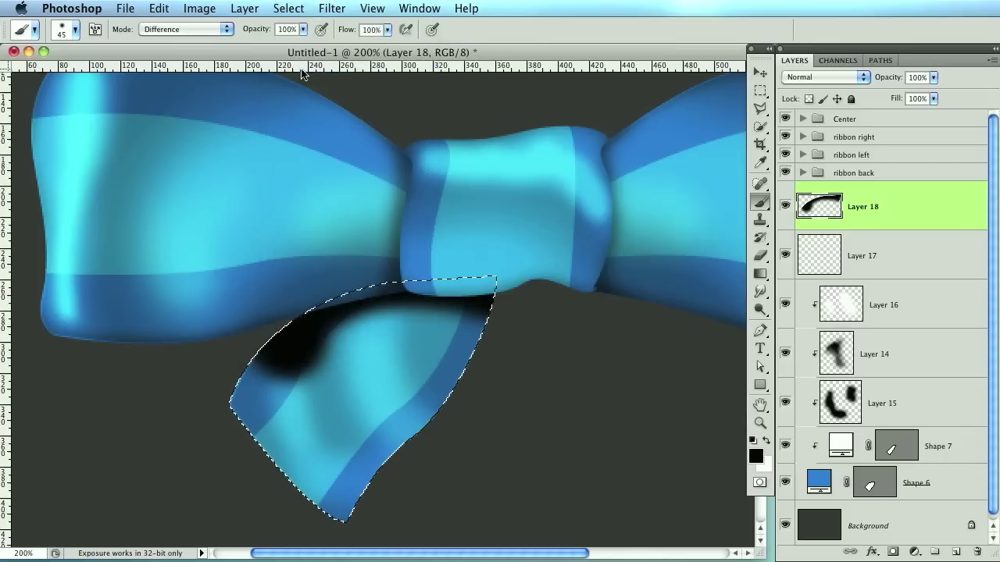
key(super+d)
Reduce the trimmed shadow layer's opacity to 63% and soften the shadow's lower edge with a 90 px eraser
drag(897, 75, 855, 81)
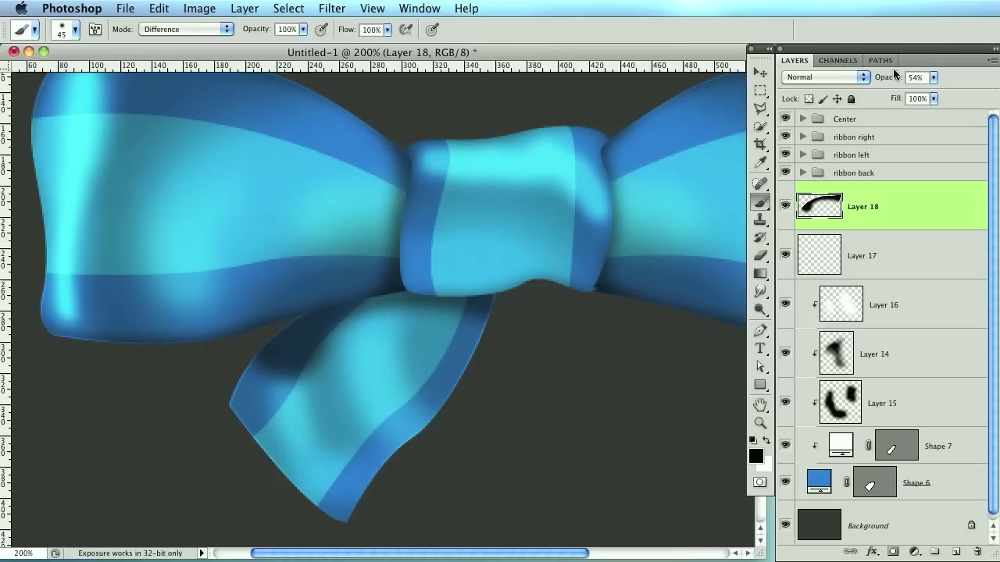
drag(900, 81, 906, 81)
click(759, 255)
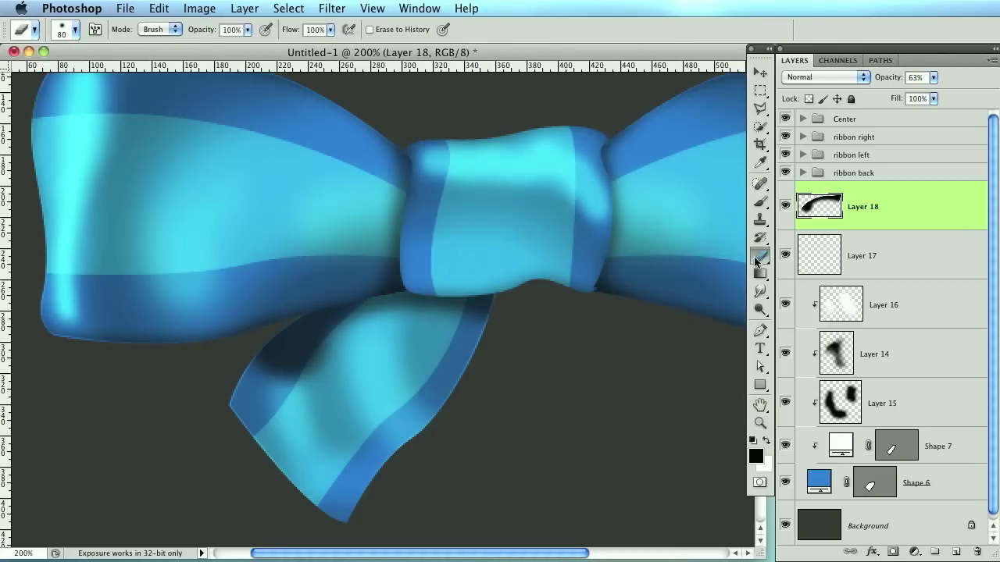
key(])
mouse_move(424, 356)
mouse_down()
mouse_move(345, 422)
mouse_move(318, 416)
mouse_move(245, 436)
mouse_move(390, 377)
mouse_up()
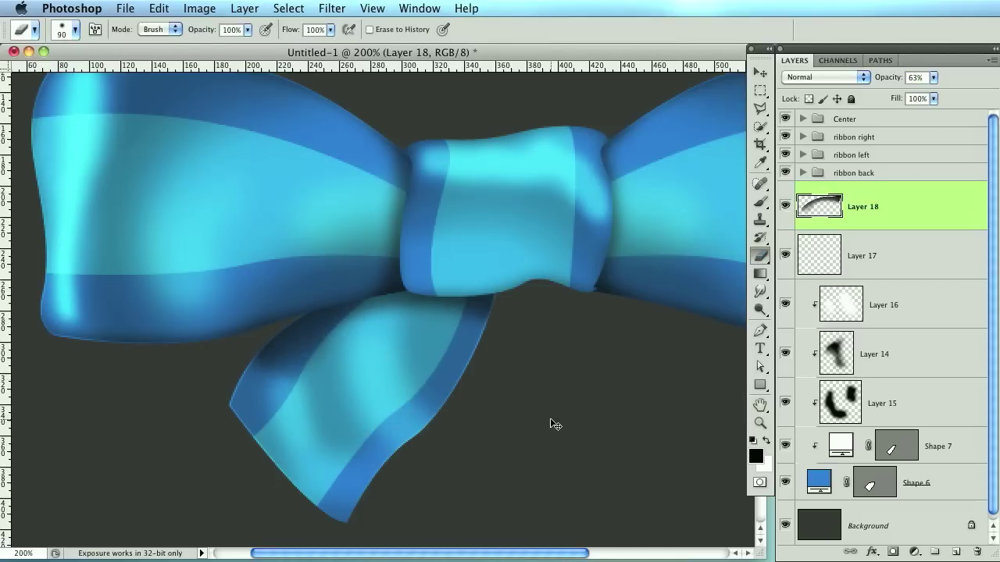
Group all the tail layers, from the shadow down to the blue base shape, and name the group "Btm Ribbon"
key(super+minus)
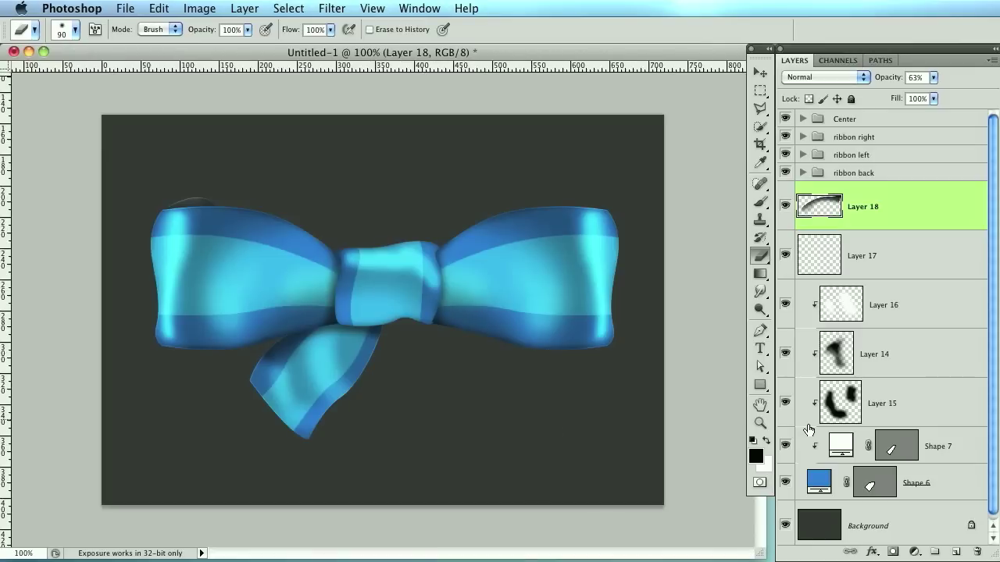
scroll(869, 295, down, 1)
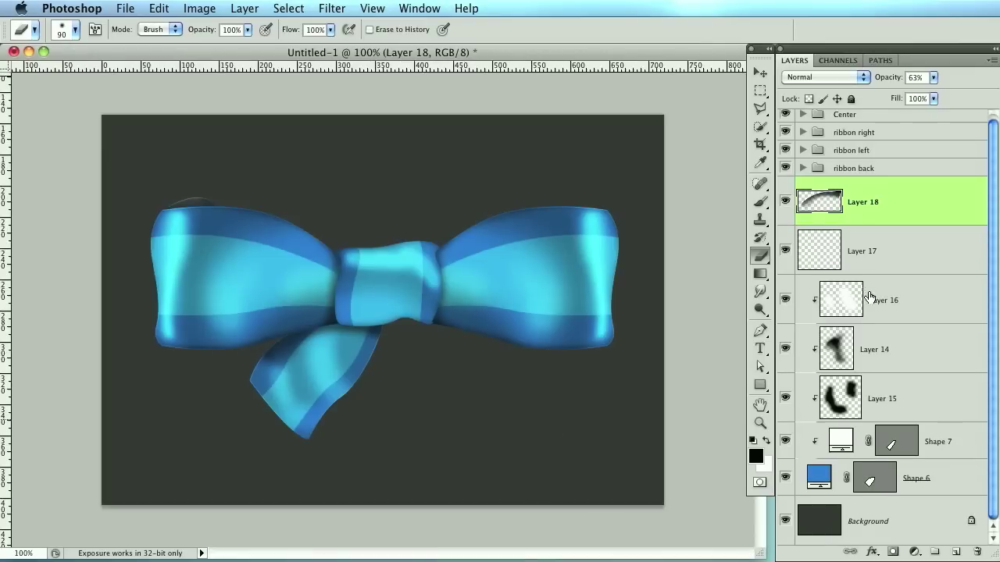
shift+click(951, 478)
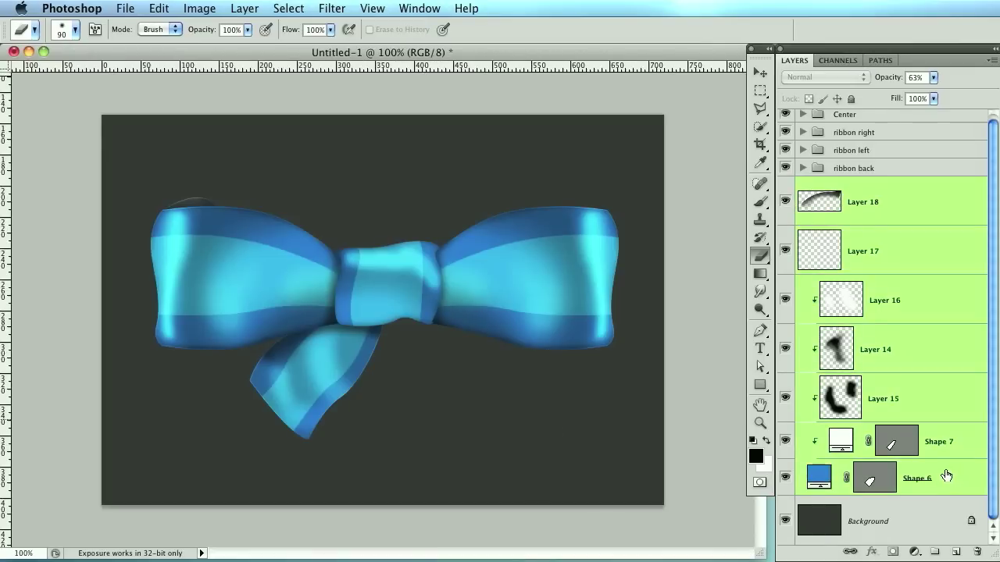
key(super+g)
double_click(850, 192)
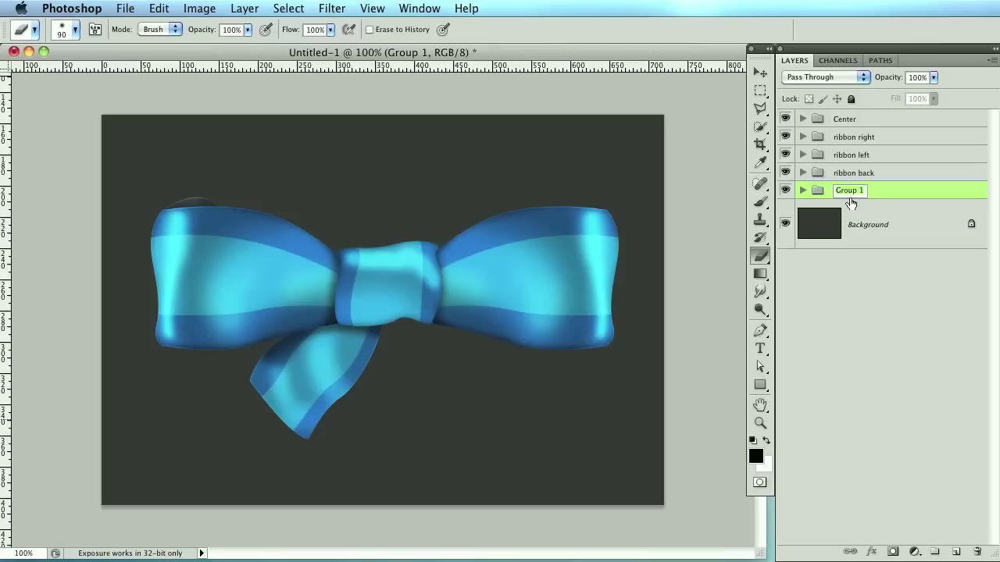
text(n)
key(Return)
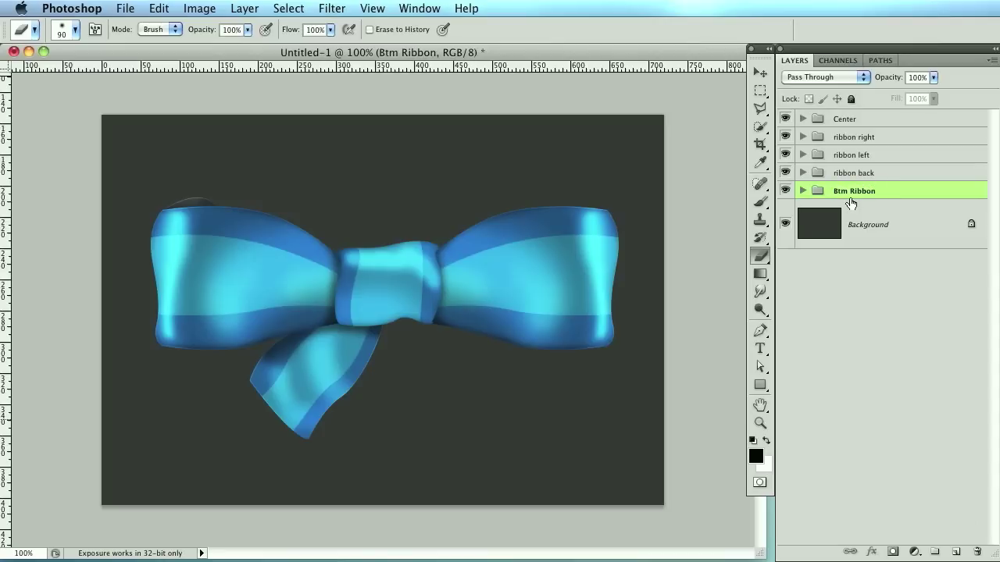
Duplicate the Btm Ribbon group, mirror the copy horizontally under the knot's right side and stack it below the original group
click(759, 72)
drag(372, 368, 472, 358)
key(ctrl+t)
right_click(456, 360)
click(500, 559)
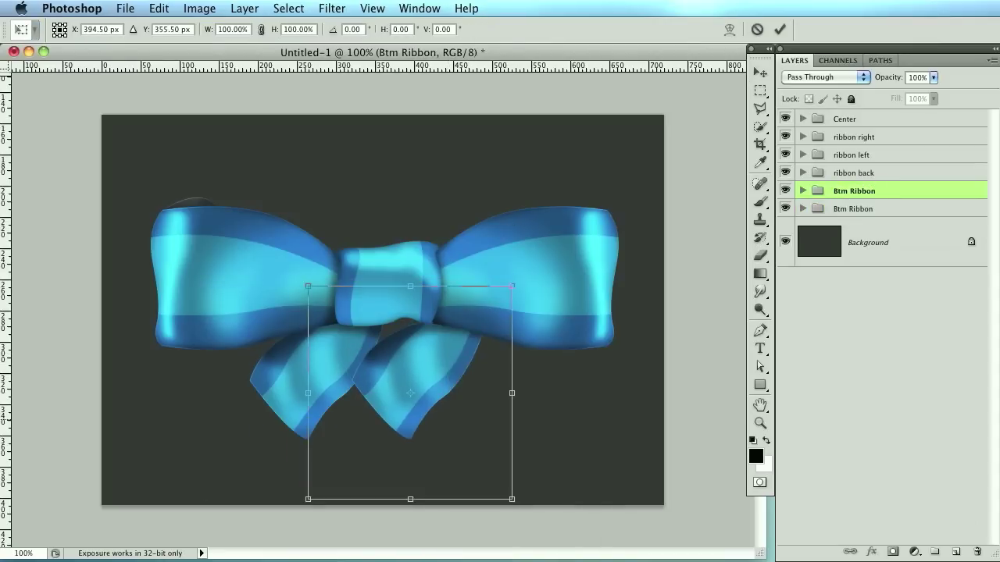
key(Return)
drag(408, 381, 435, 367)
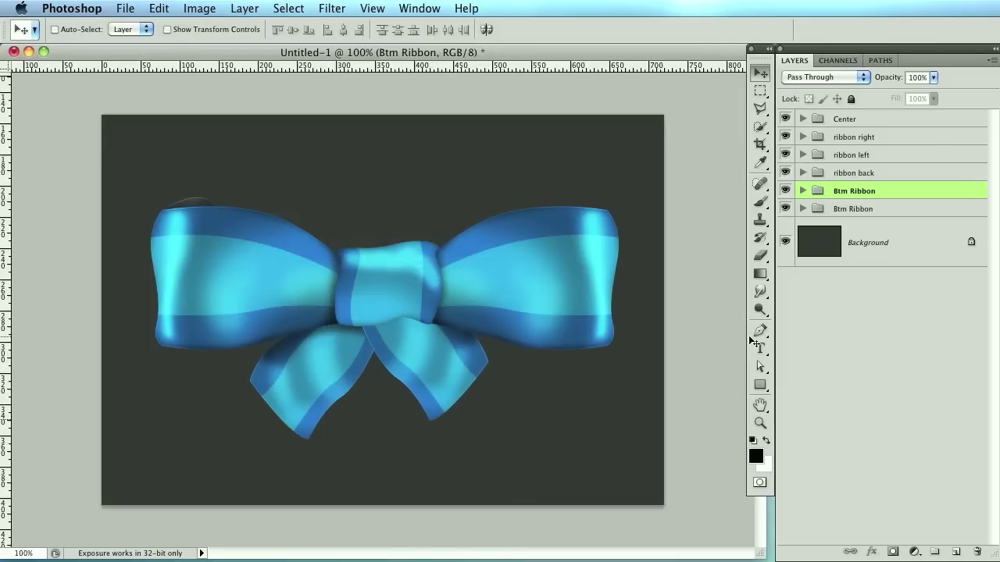
drag(910, 198, 908, 216)
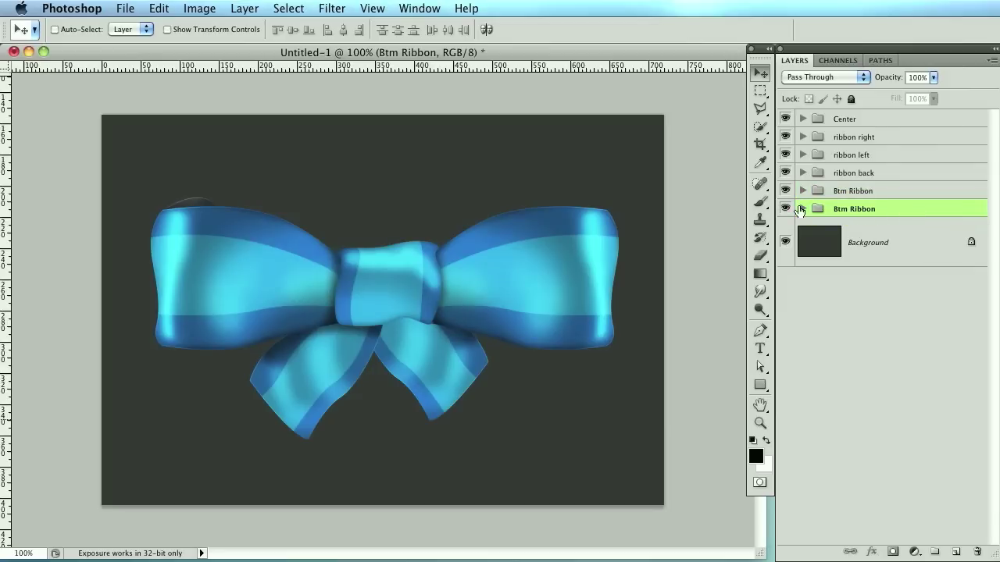
Add a new layer at the top of the mirrored tail's group and shift that group slightly to the right
click(804, 210)
click(943, 248)
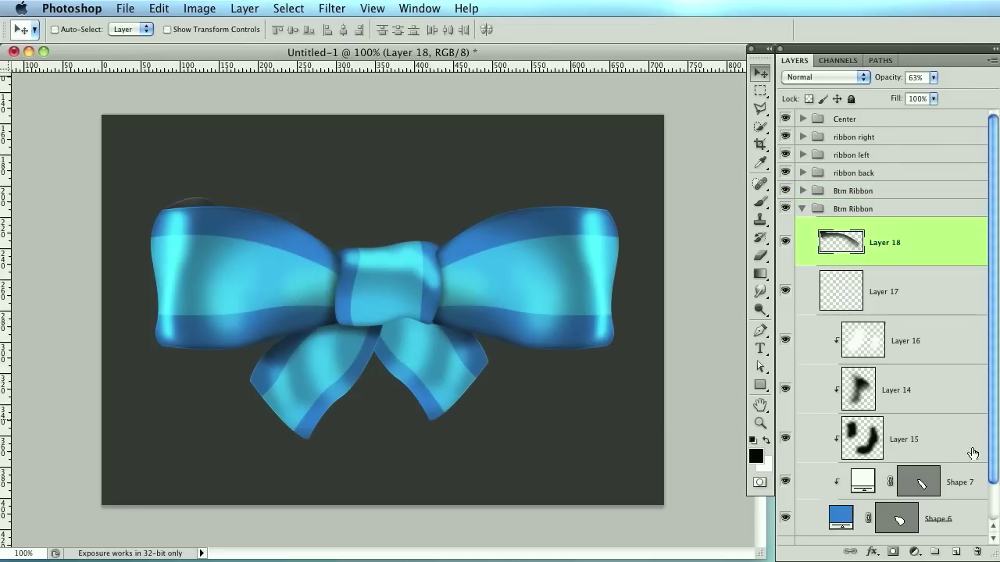
click(955, 551)
key(super+equal)
key(super+equal)
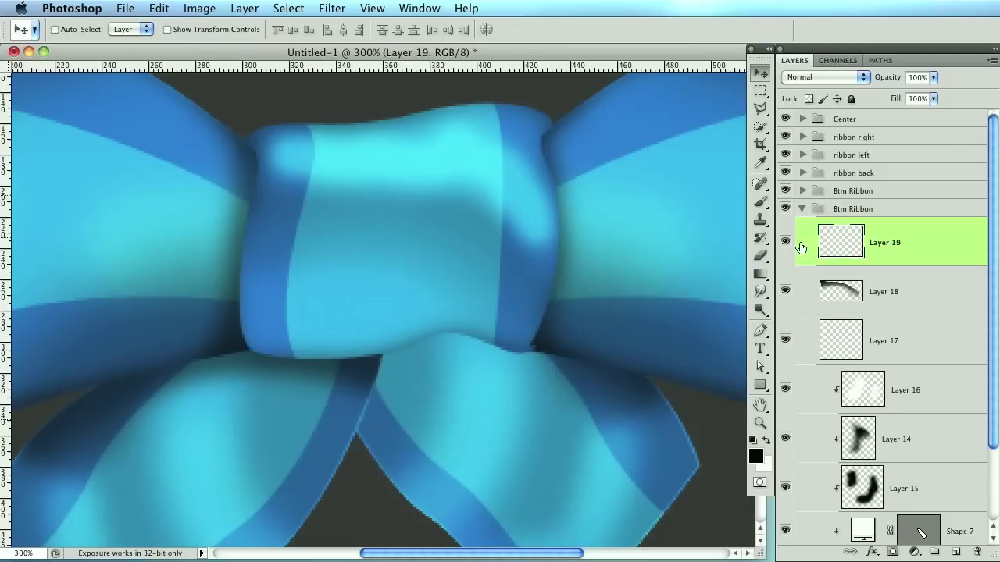
click(870, 211)
mouse_move(490, 293)
mouse_down()
mouse_move(516, 292)
mouse_move(495, 293)
mouse_up()
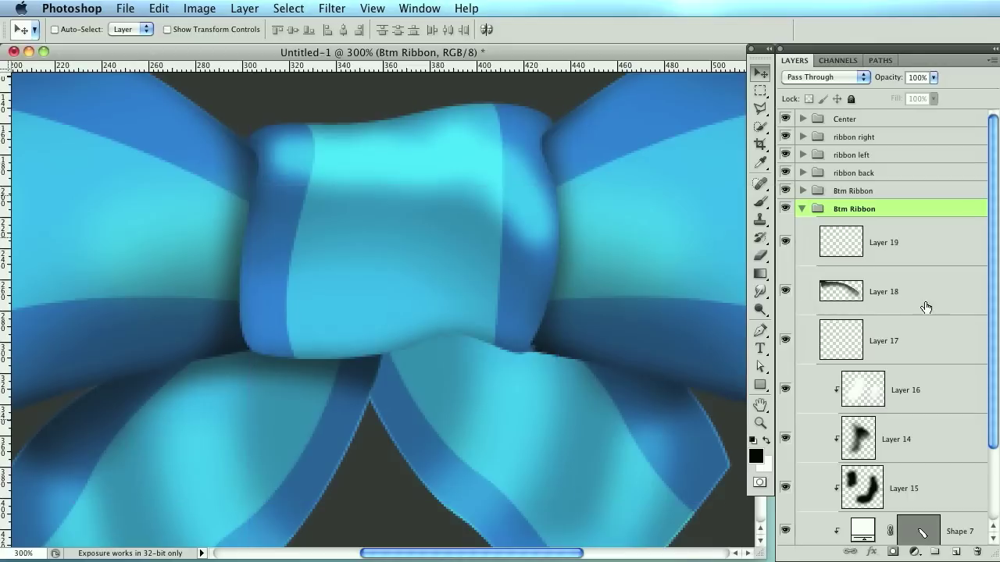
Paint a soft black shadow on the new layer beneath the knot and right loop with a 45 px brush
click(888, 234)
key(b)
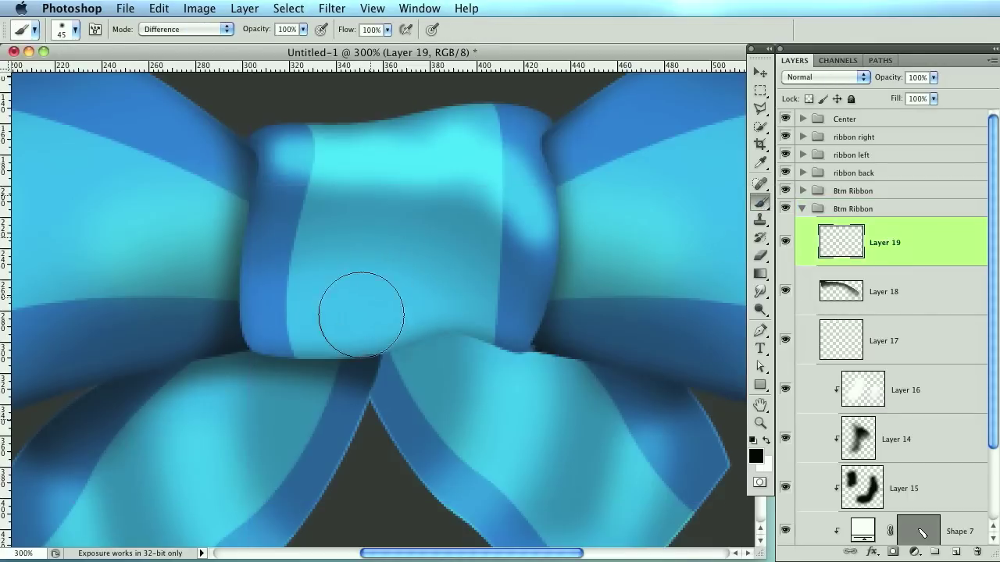
mouse_move(308, 422)
mouse_down()
mouse_move(471, 274)
mouse_move(393, 307)
mouse_move(494, 298)
mouse_move(451, 318)
mouse_move(623, 347)
mouse_move(695, 338)
mouse_up()
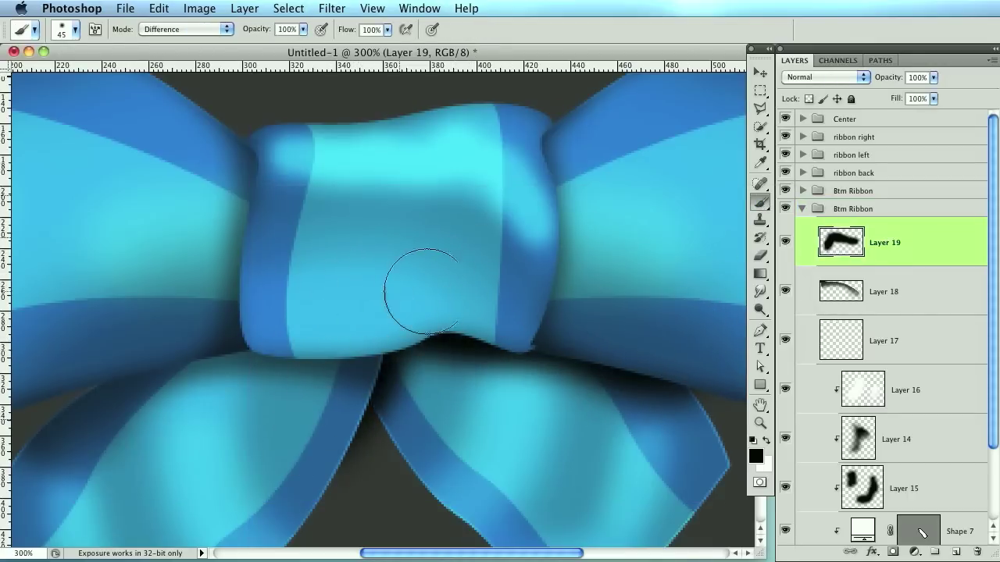
Trim the new shadow to the mirrored tail's outline, remove the selection and reduce the layer's opacity to 51%
scroll(929, 500, down, 3)
ctrl+click(898, 497)
click(288, 8)
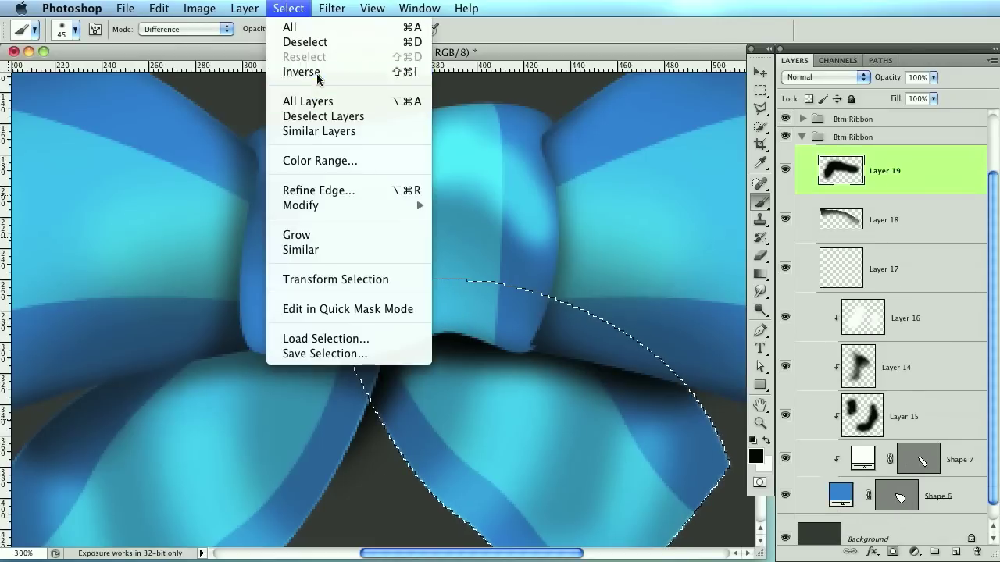
click(309, 71)
key(Delete)
key(ctrl+d)
drag(884, 85, 842, 84)
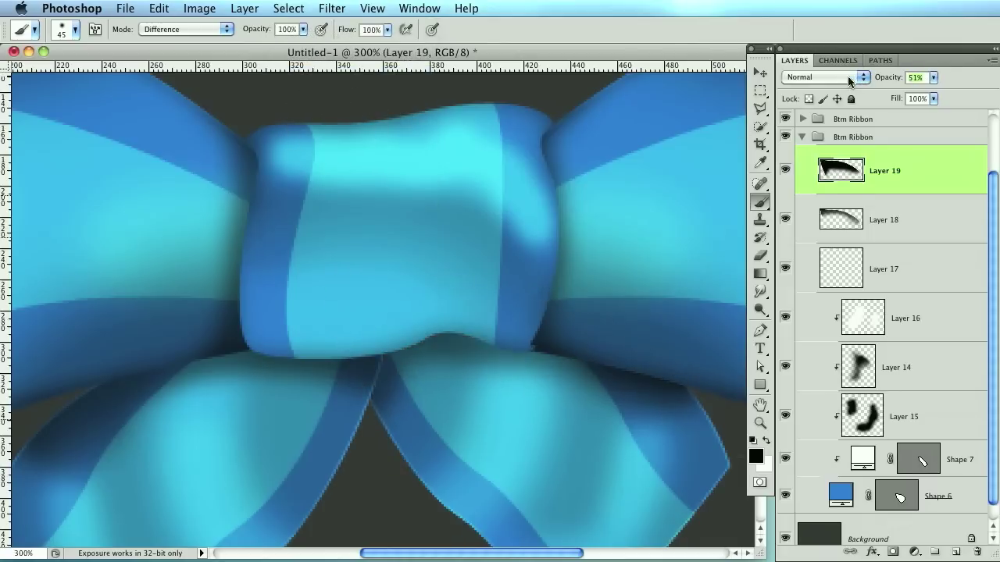
Hide the background, stamp the whole bow into a merged layer above all groups and show the background again
key(ctrl+alt+0)
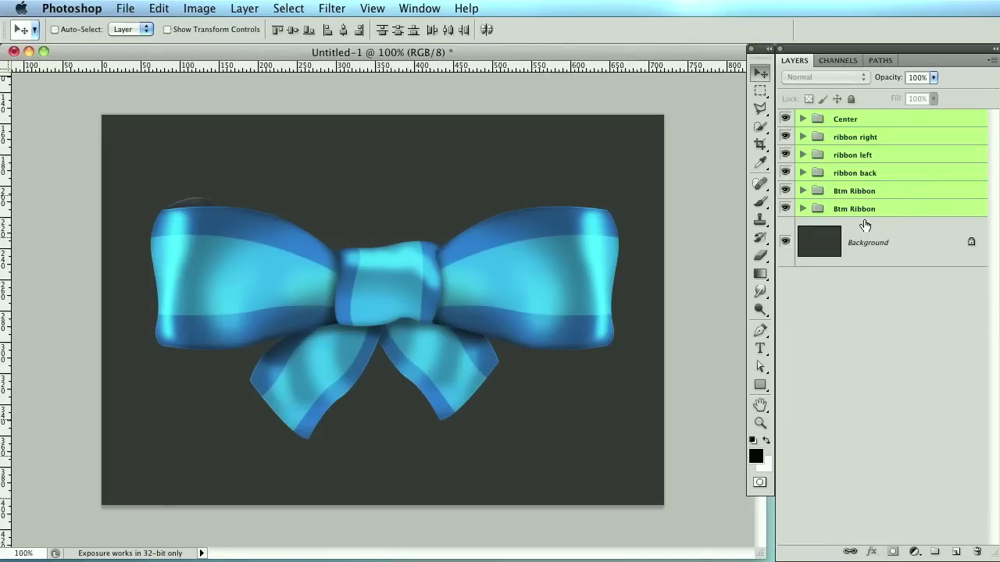
click(785, 245)
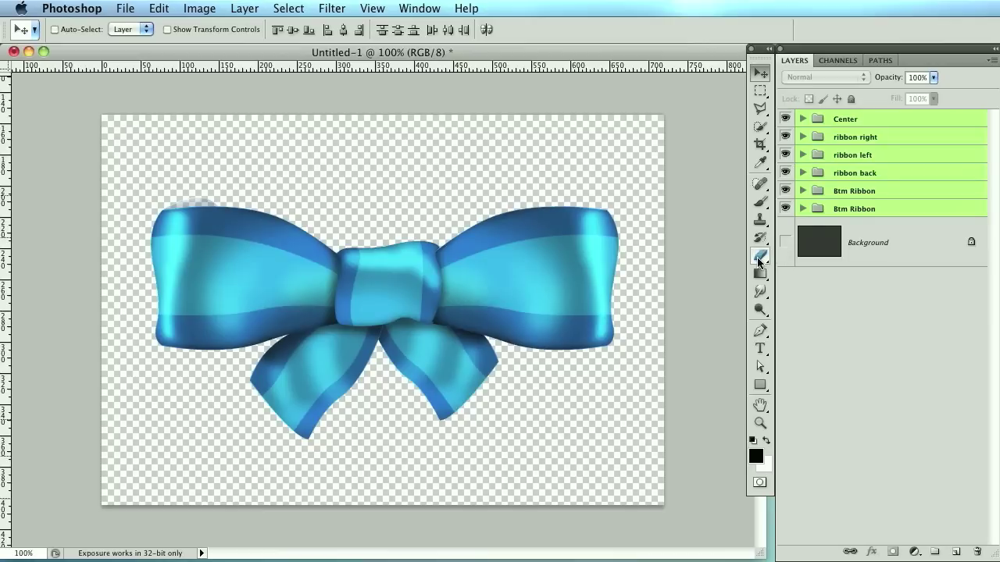
key(super+alt+shift+e)
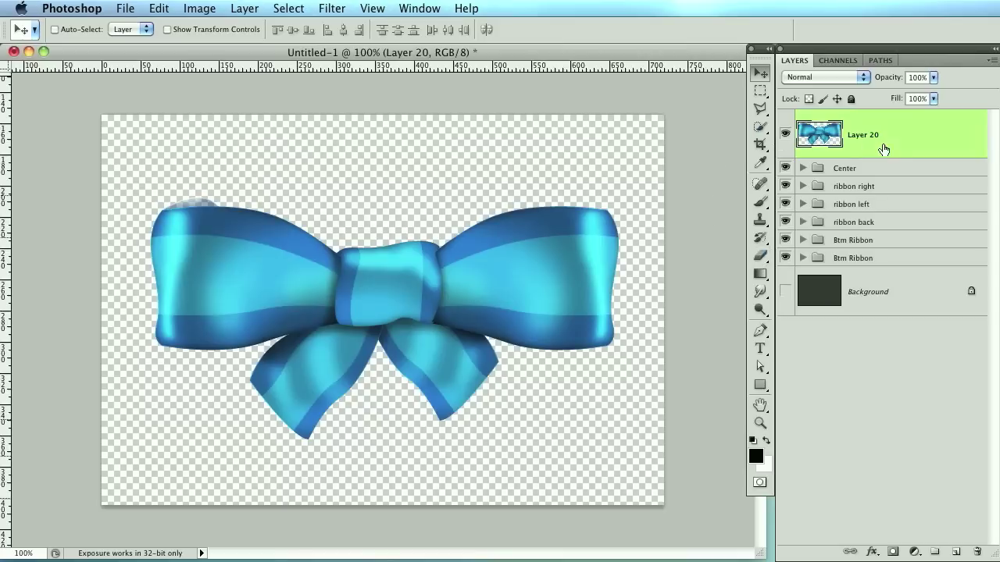
click(785, 135)
click(784, 291)
Compare the merged bow layer with the original groups by toggling their visibility, leaving everything shown
drag(785, 168, 784, 261)
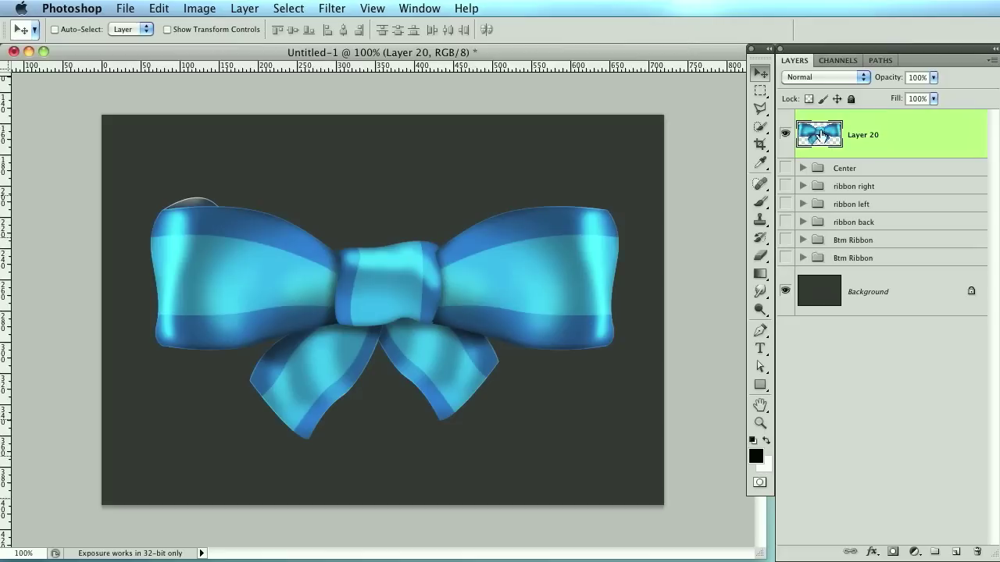
click(785, 135)
click(785, 134)
click(802, 167)
click(802, 168)
drag(784, 169, 785, 260)
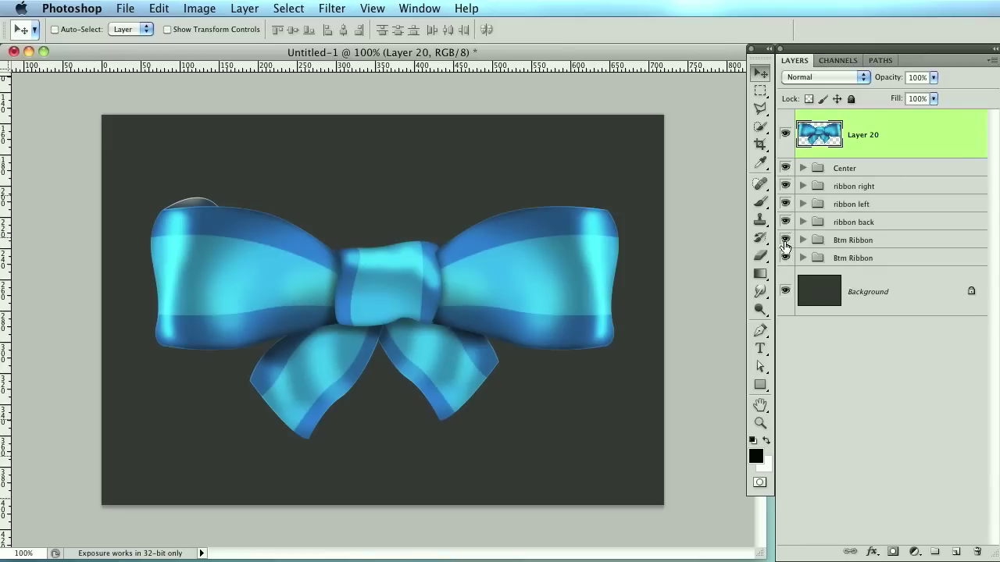
click(784, 134)
click(784, 134)
Set the merged bow layer's fill opacity to 0% and enable a Pattern Overlay in its layer style
double_click(921, 140)
drag(556, 388, 744, 95)
drag(630, 208, 580, 212)
click(403, 336)
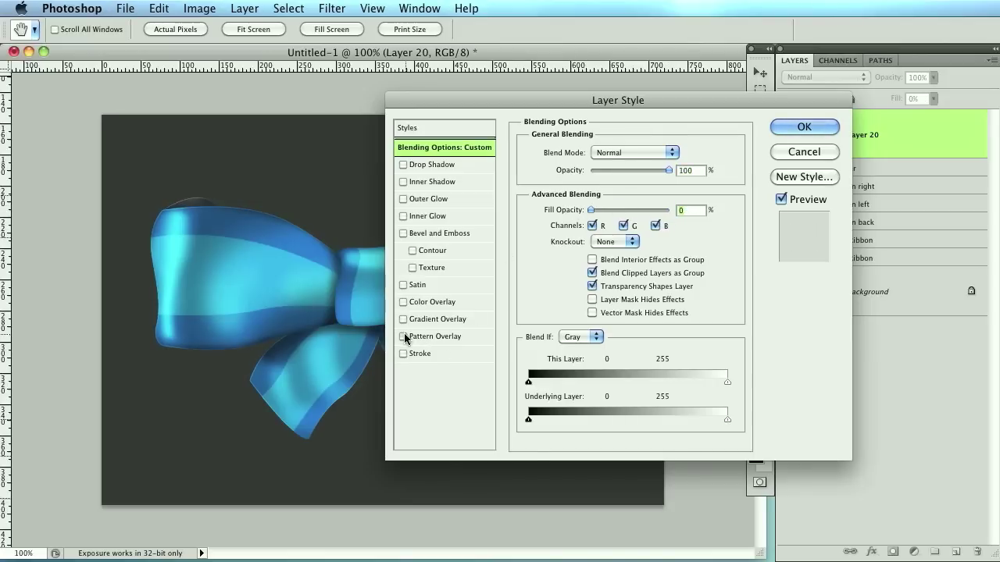
click(447, 336)
Try several textures from the pattern library for the overlay and choose the dark, cracked leather-like pattern
click(600, 221)
scroll(649, 353, down, 5)
scroll(650, 353, down, 10)
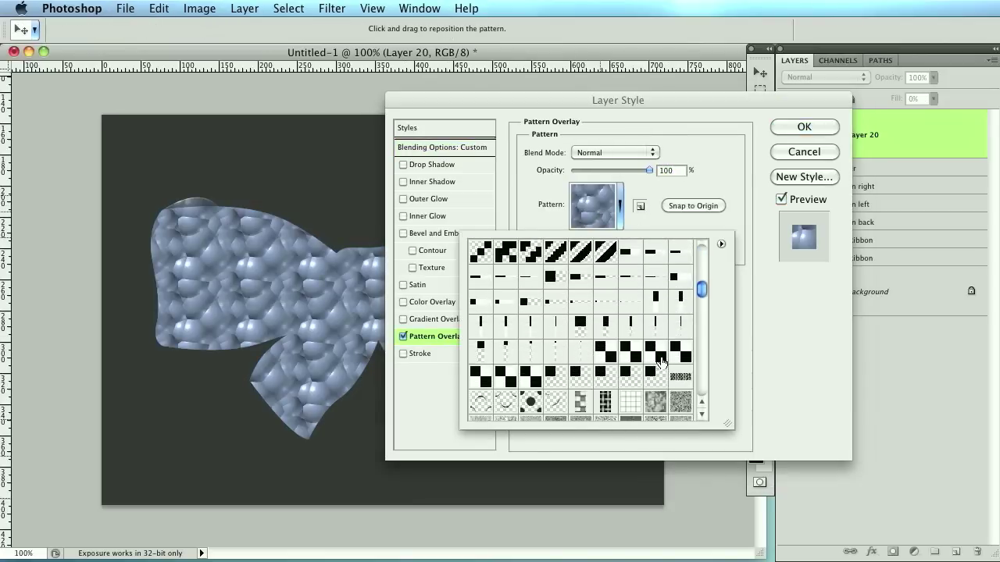
click(631, 364)
click(605, 364)
click(580, 364)
scroll(602, 383, down, 3)
click(601, 382)
scroll(605, 387, down, 3)
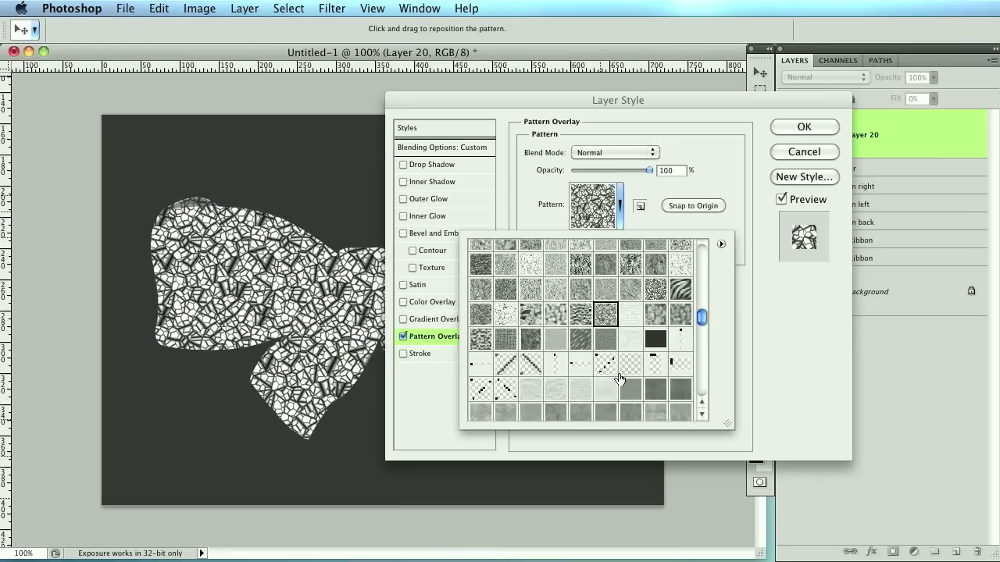
click(573, 388)
scroll(625, 388, down, 3)
click(680, 381)
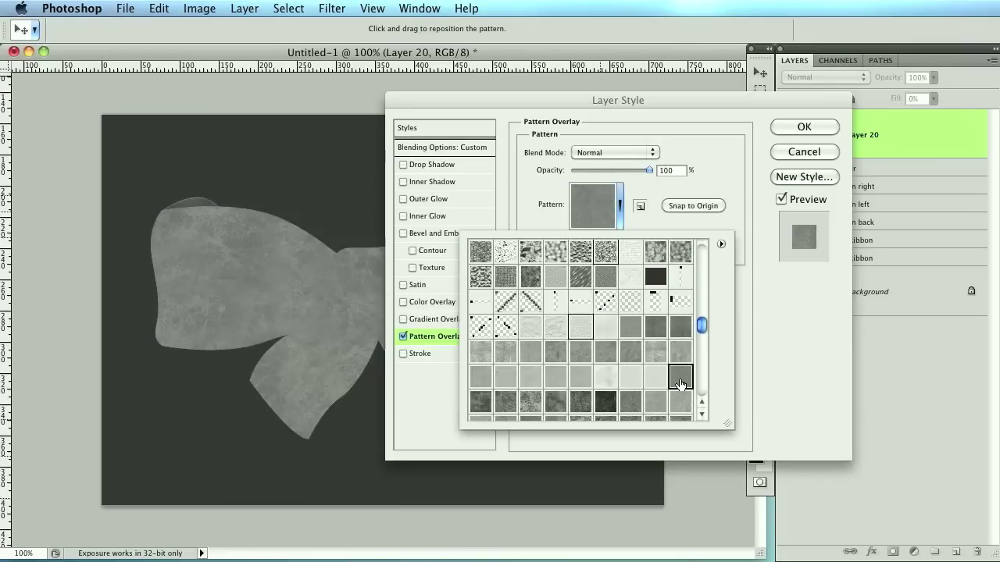
scroll(680, 382, down, 2)
click(678, 381)
click(655, 378)
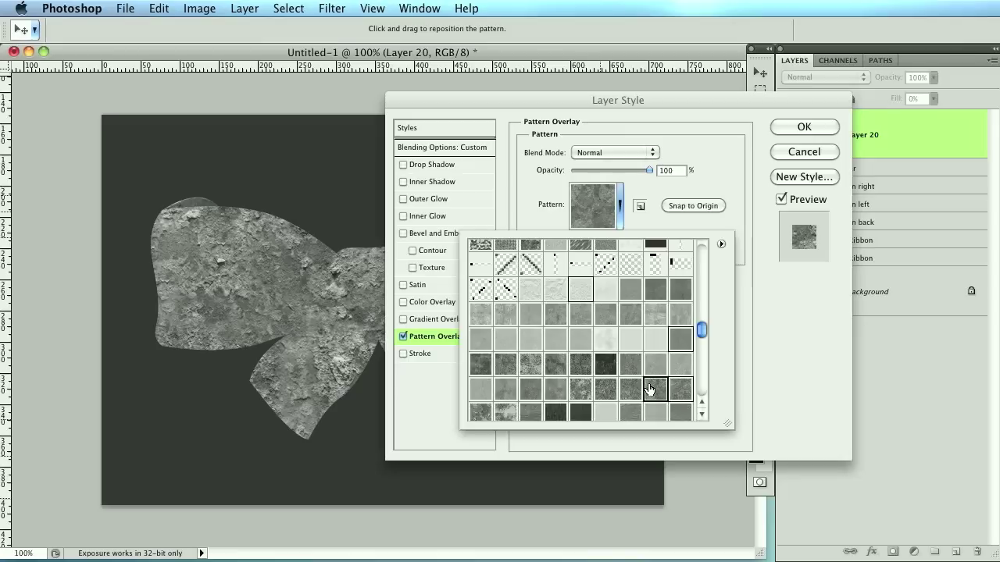
click(630, 403)
scroll(630, 404, down, 2)
click(602, 381)
click(531, 402)
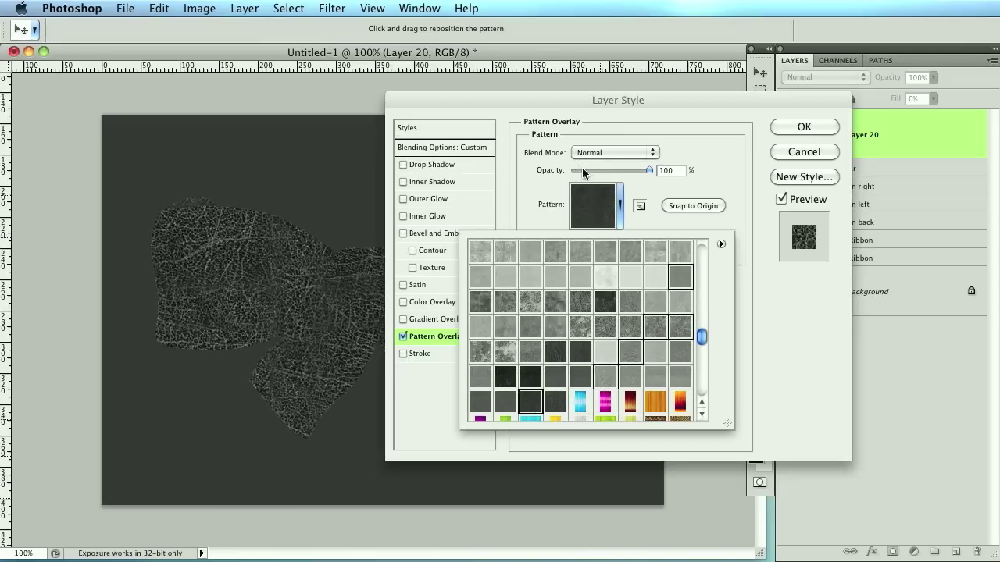
Set the pattern overlay to Multiply at a low opacity, apply the style and compare the bow with and without it
click(613, 152)
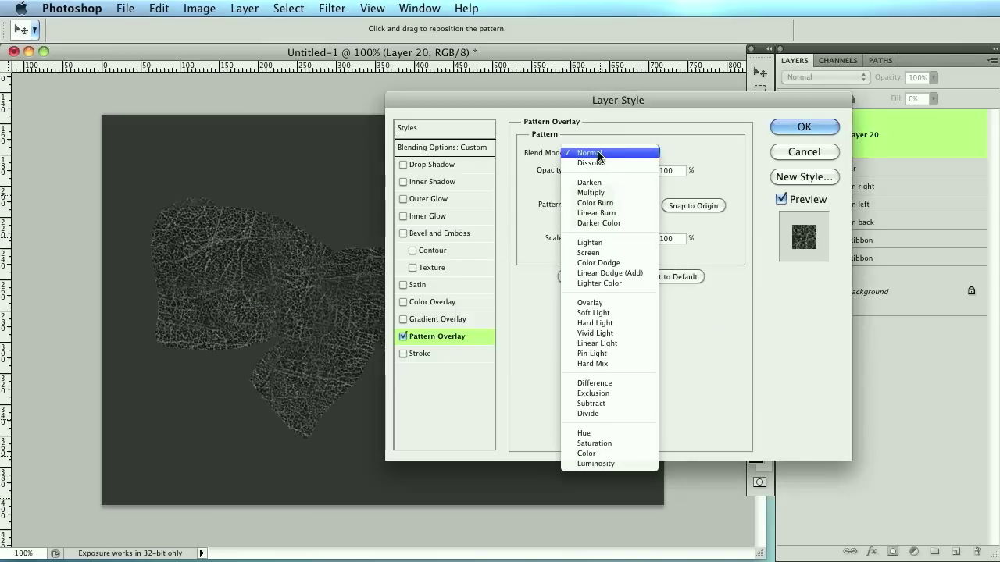
click(606, 194)
drag(633, 173, 580, 168)
drag(609, 103, 681, 144)
click(862, 170)
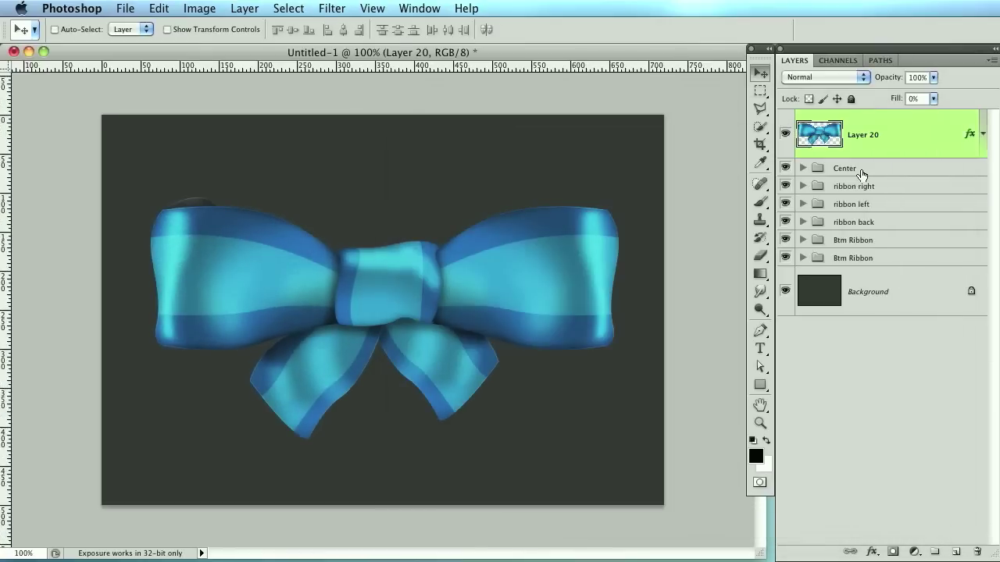
click(785, 134)
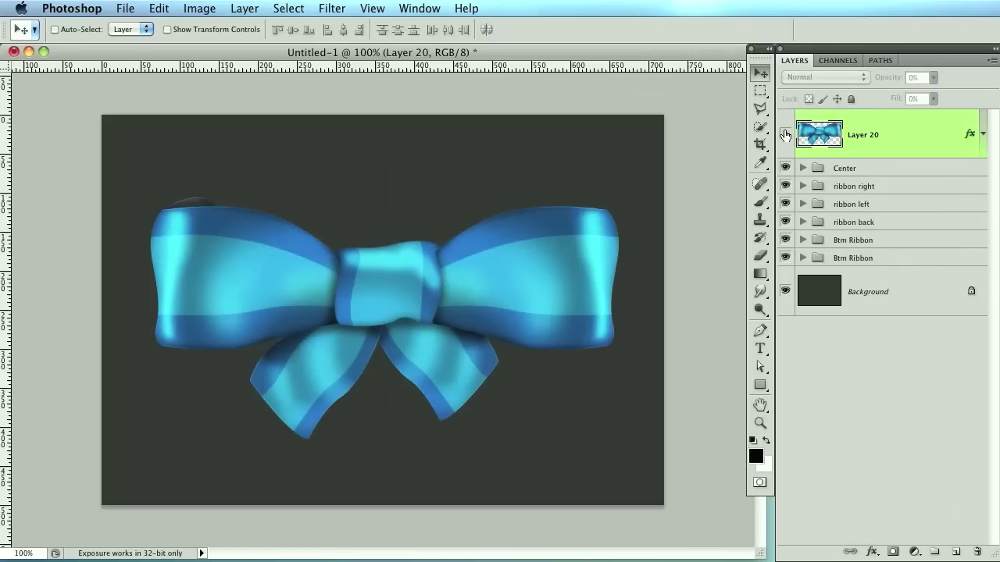
click(785, 134)
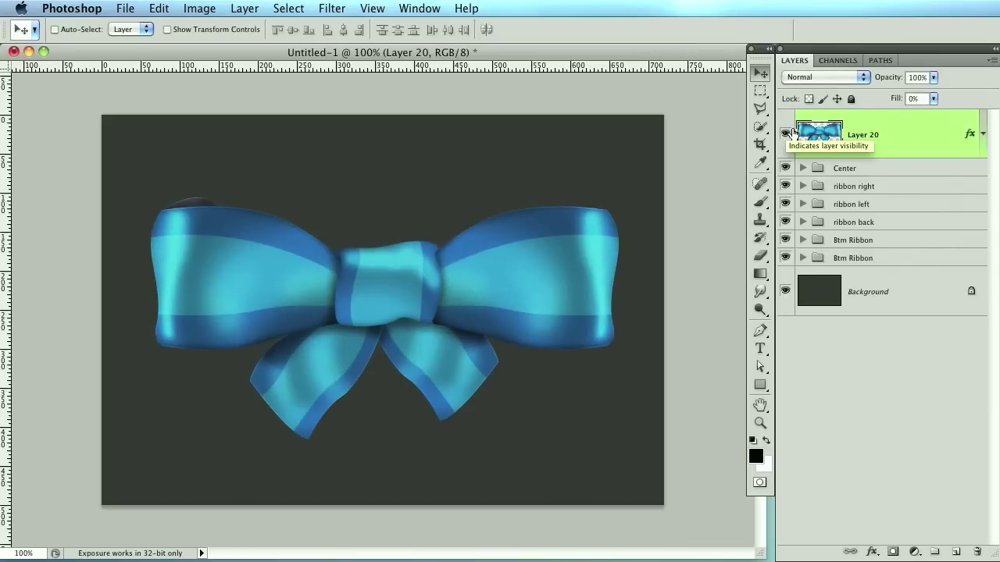
Add a layer directly above the Background and paint a soft white glow across the canvas's upper-right area with a 600 px brush
click(943, 296)
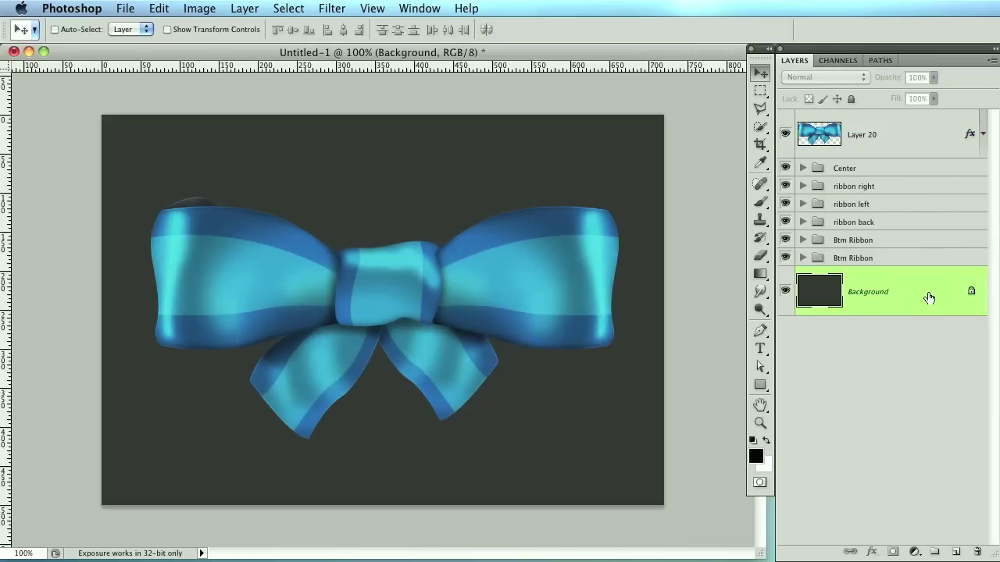
click(956, 552)
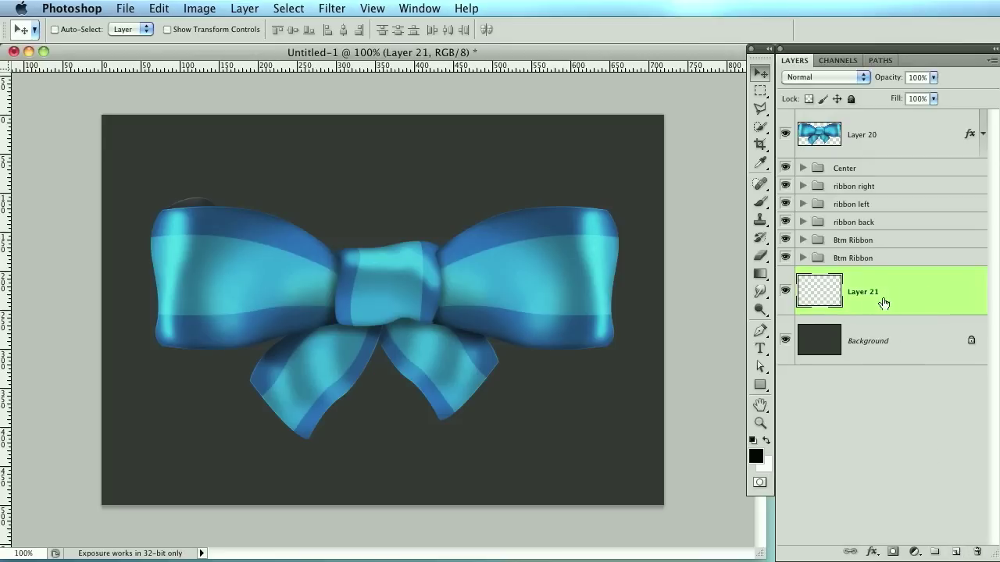
click(762, 203)
key(x)
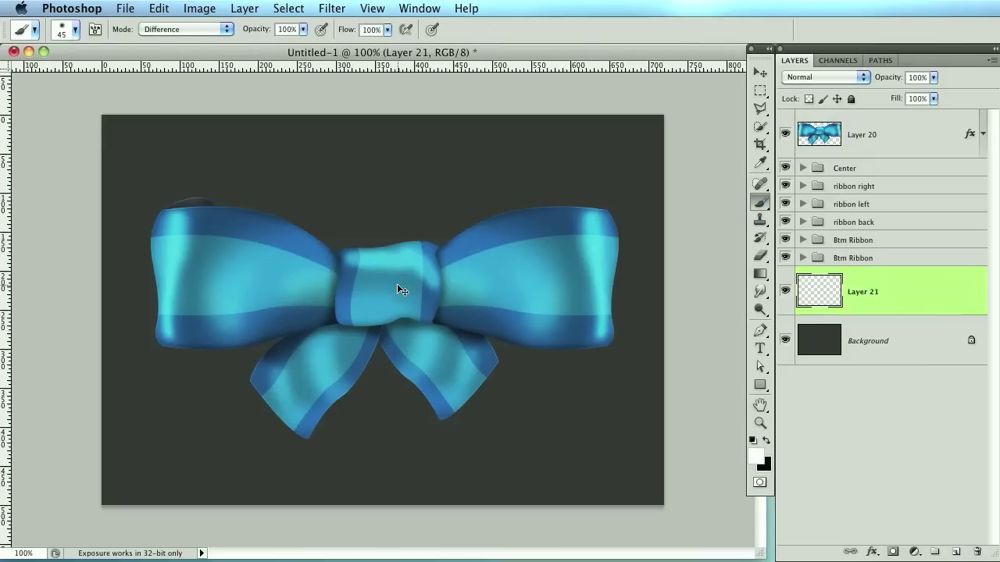
key(ctrl+minus)
key(bracketright)
key(bracketright)
key(bracketright)
key(bracketright)
key(bracketright)
key(bracketright)
key(bracketright)
key(bracketright)
key(bracketright)
key(bracketright)
key(bracketright)
key(bracketright)
key(bracketright)
key(bracketright)
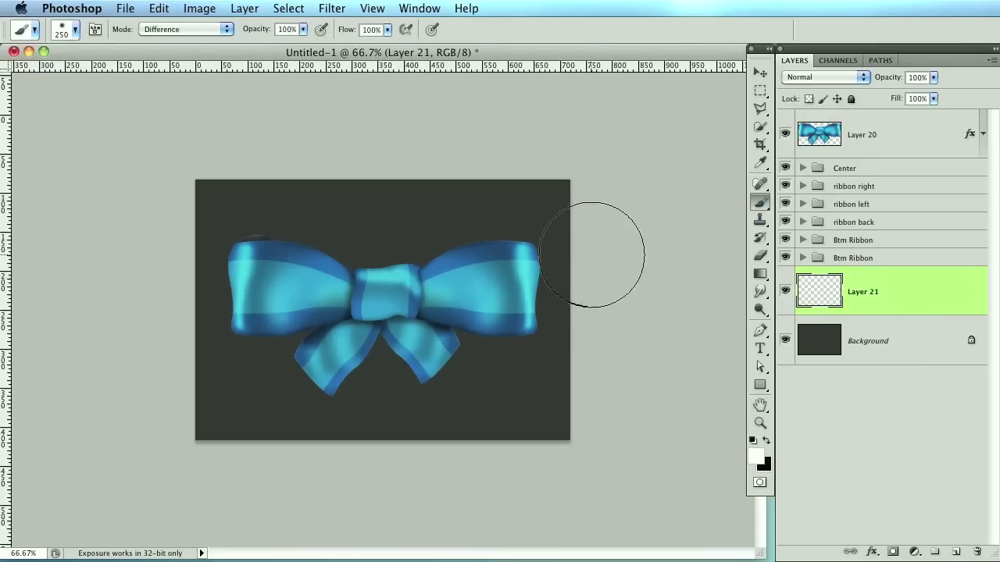
mouse_move(644, 297)
mouse_down()
mouse_move(348, 4)
mouse_move(424, 18)
mouse_move(700, 242)
mouse_up()
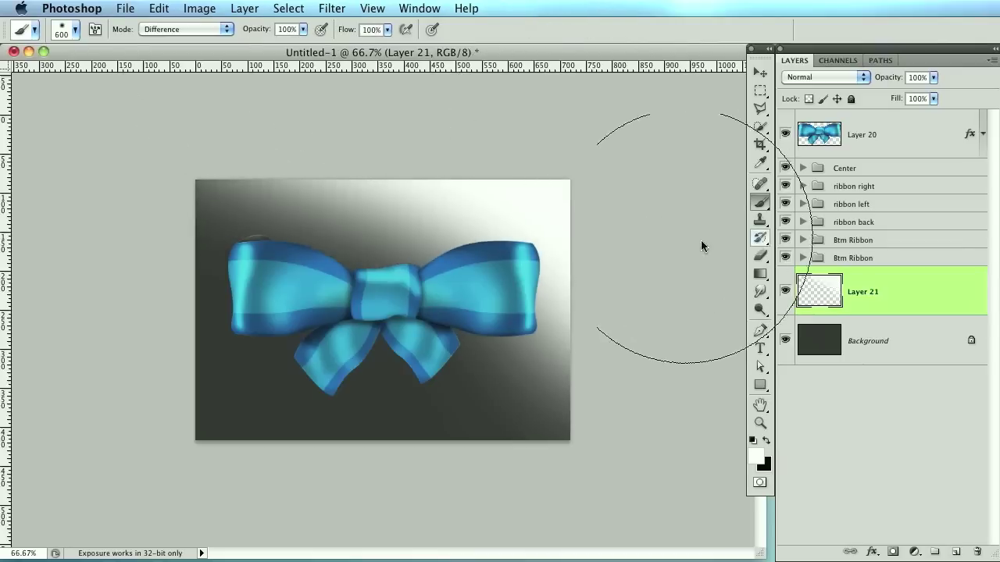
Set the white glow layer's blend mode to Overlay and its opacity to 68%
click(833, 78)
click(805, 227)
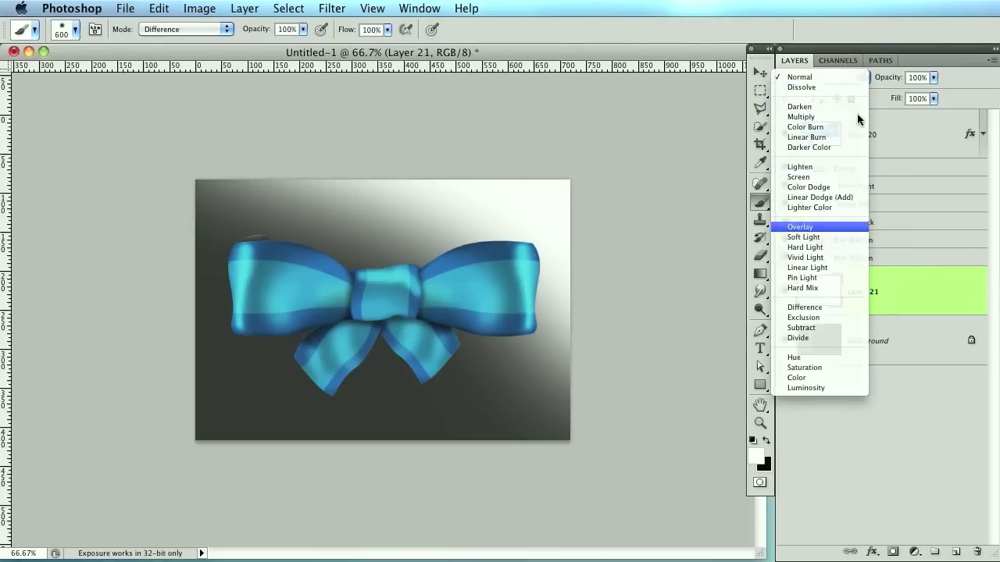
drag(880, 78, 854, 78)
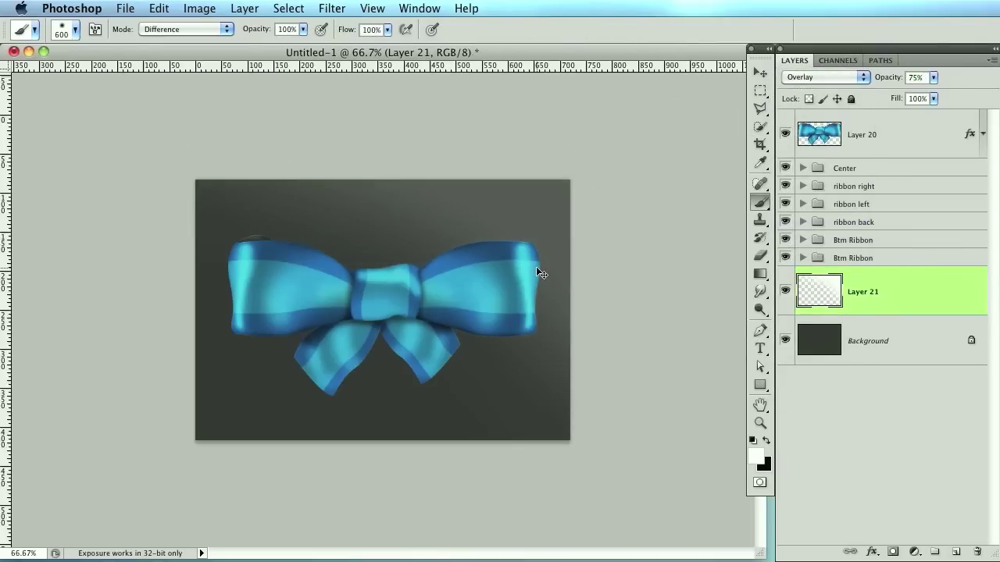
key(ctrl+plus)
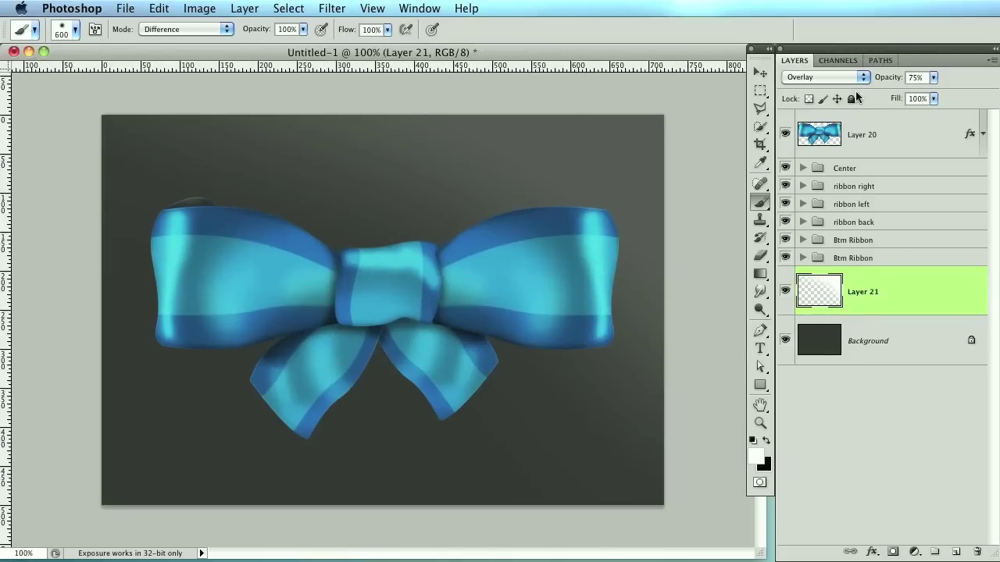
drag(881, 77, 874, 82)
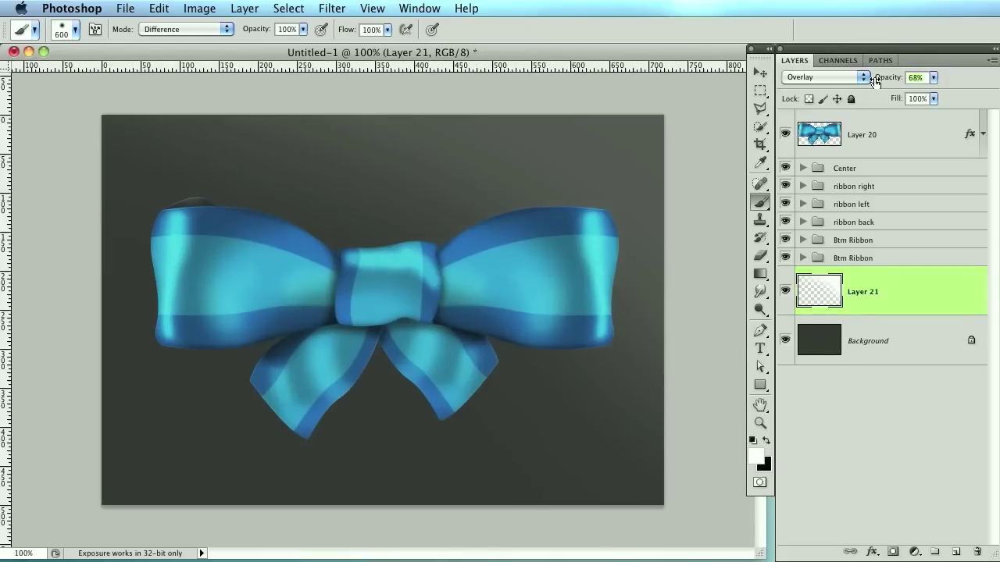
Add another layer directly above the Background and fill it with white
click(875, 349)
click(352, 8)
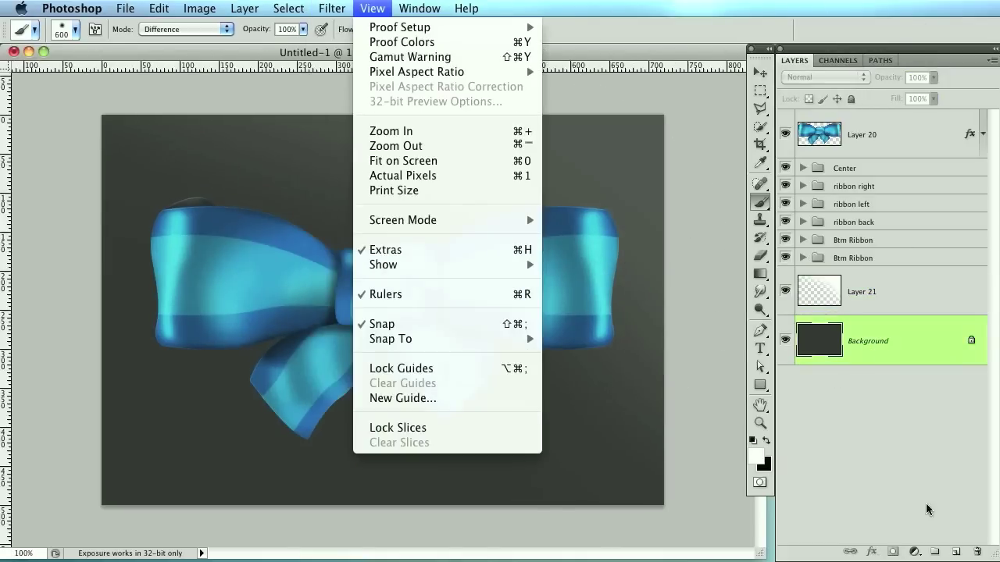
click(955, 552)
click(955, 551)
key(alt+BackSpace)
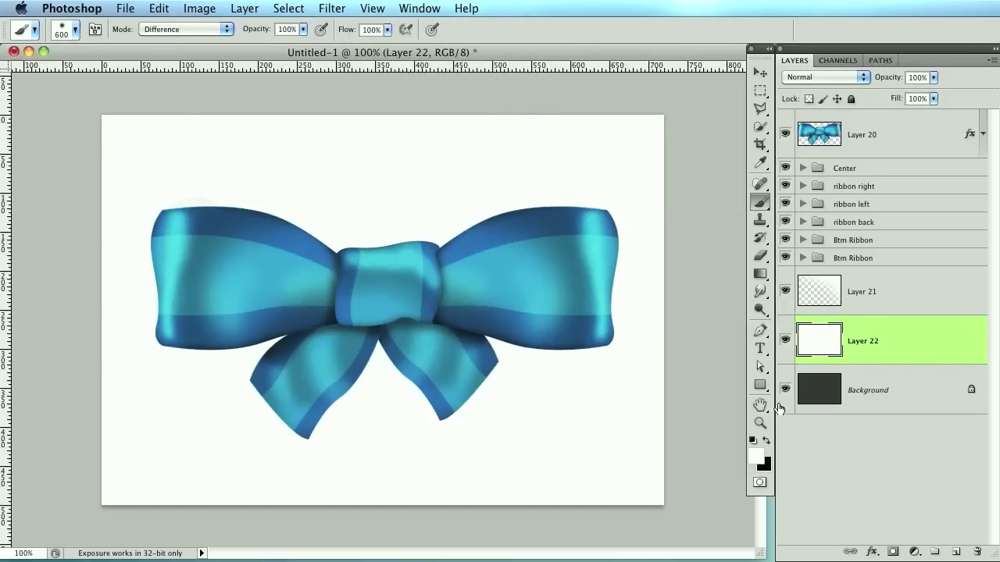
Apply the Add Noise filter to the white layer with an amount of 25.98%, uniform distribution and monochromatic
click(336, 8)
mouse_move(355, 220)
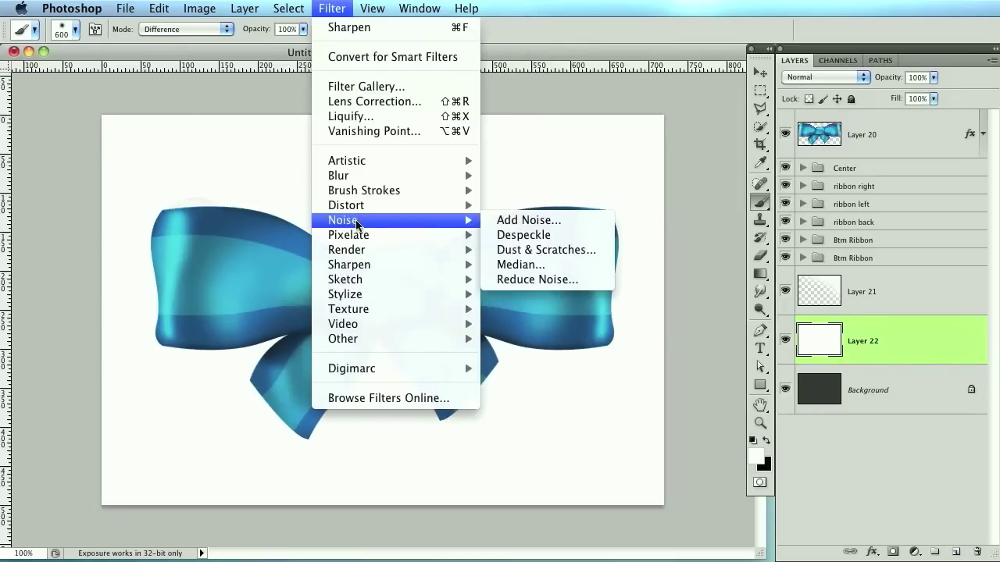
click(576, 223)
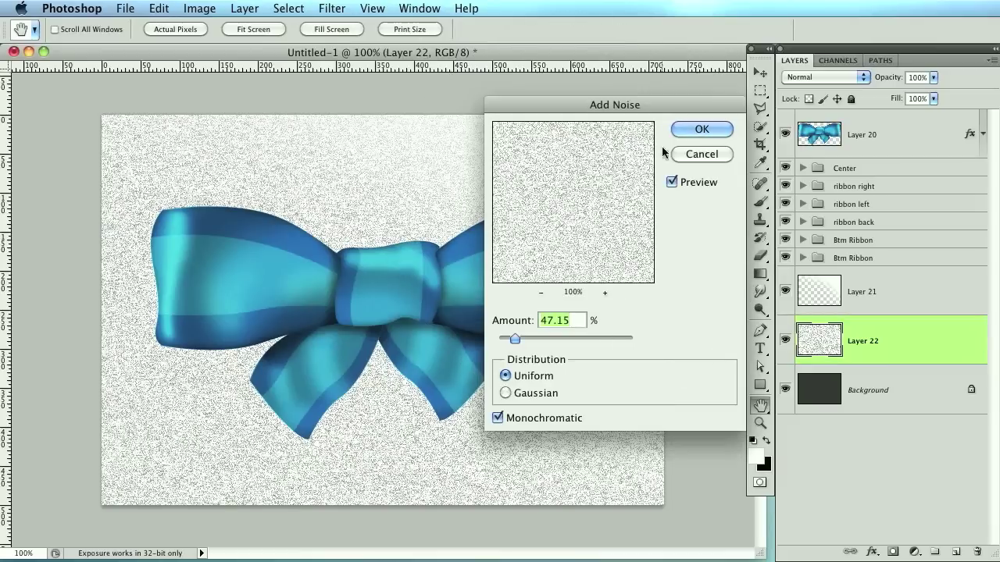
drag(515, 338, 508, 338)
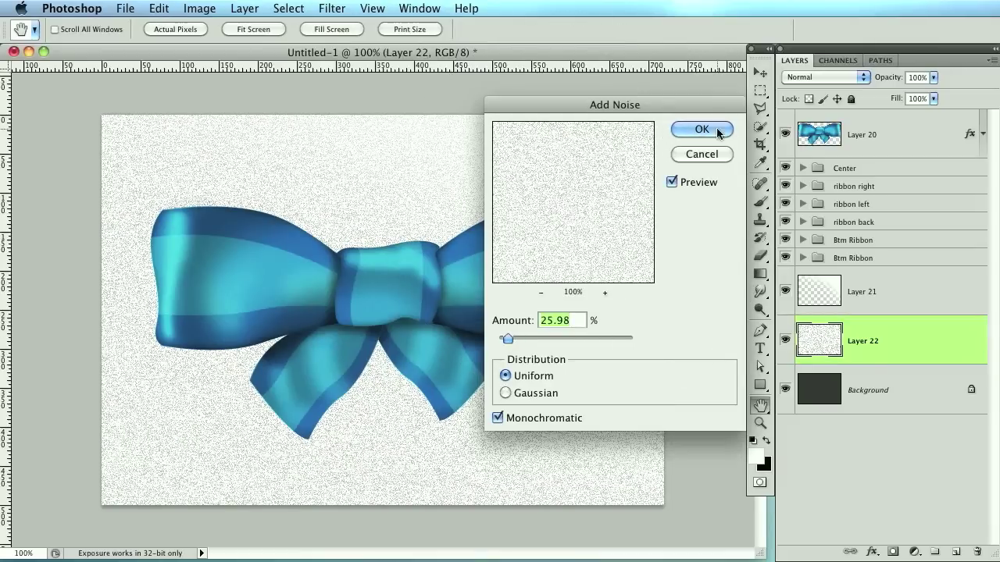
click(708, 134)
key(b)
Blend the noise layer in Multiply mode at 23% opacity and hide the textured merged bow layer
click(824, 77)
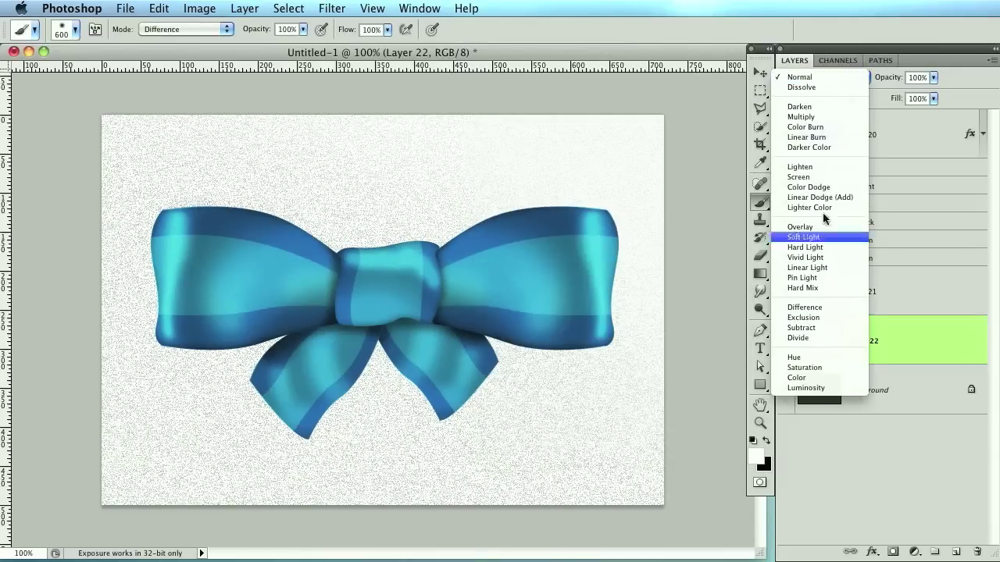
click(814, 117)
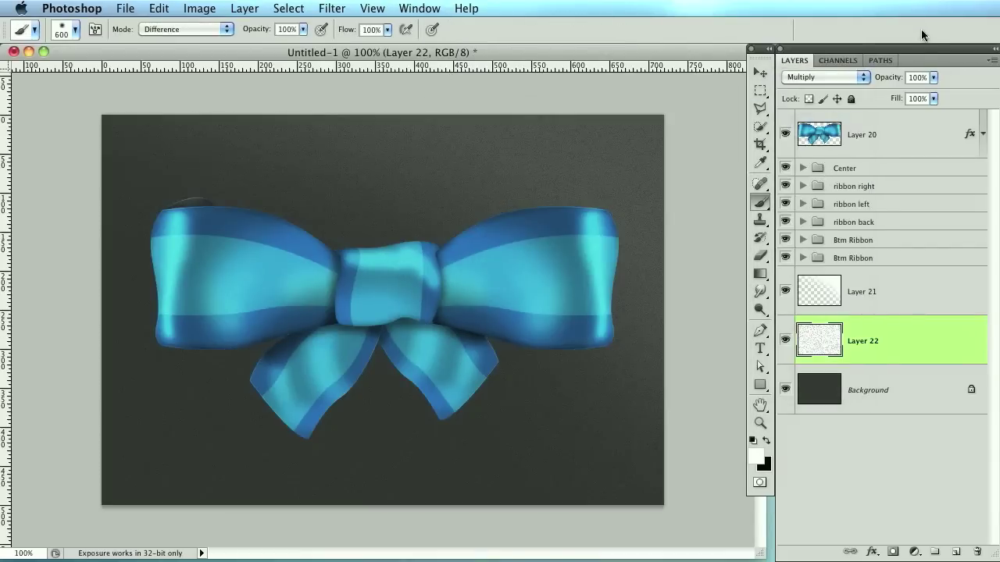
drag(894, 81, 834, 77)
click(785, 137)
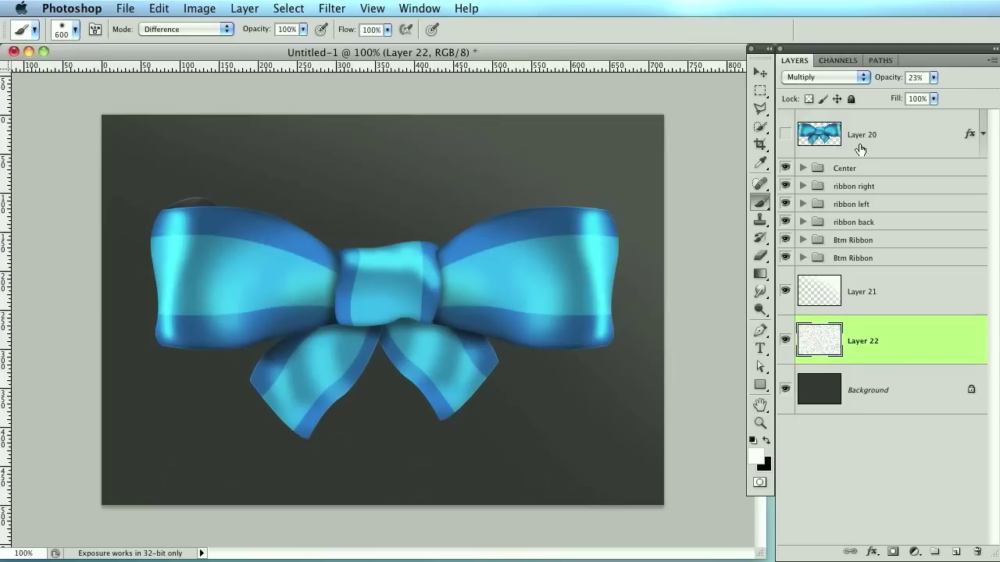